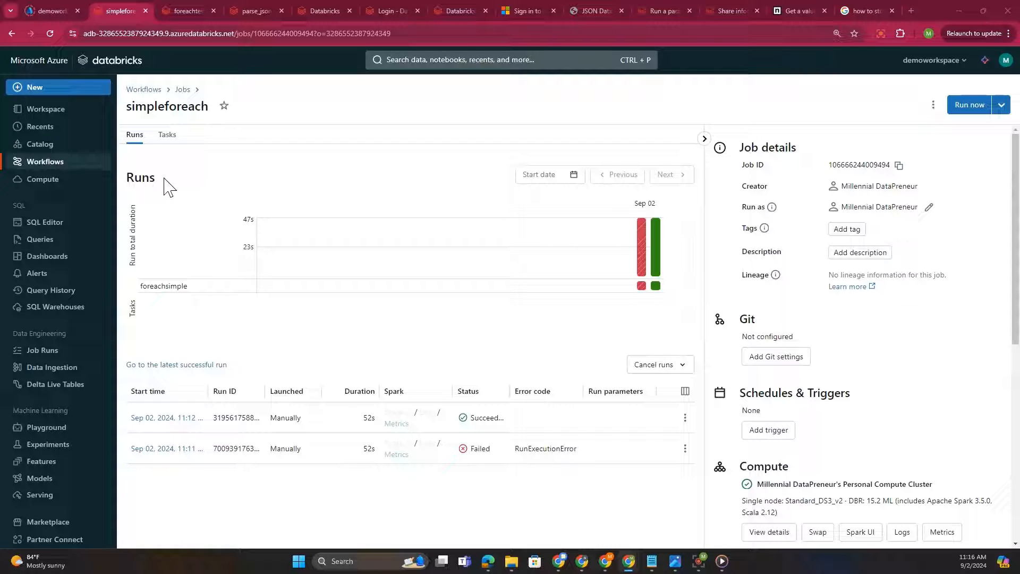
Read the Databricks documentation article on running a parameterized job task in a loop, including how to add the For each task.
{"action": "left_click", "coordinate": [147, 92]}
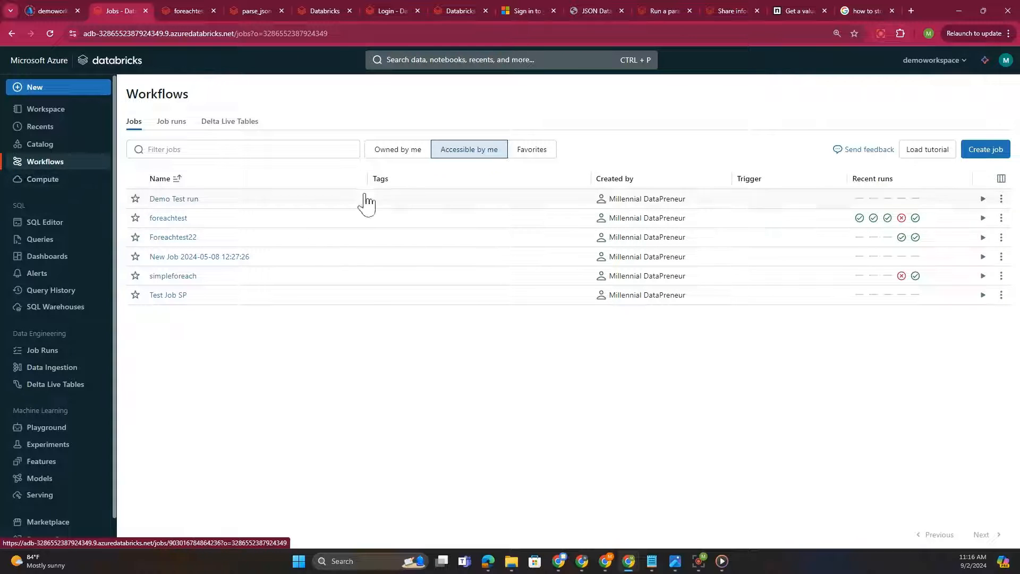
{"action": "left_click", "coordinate": [668, 7]}
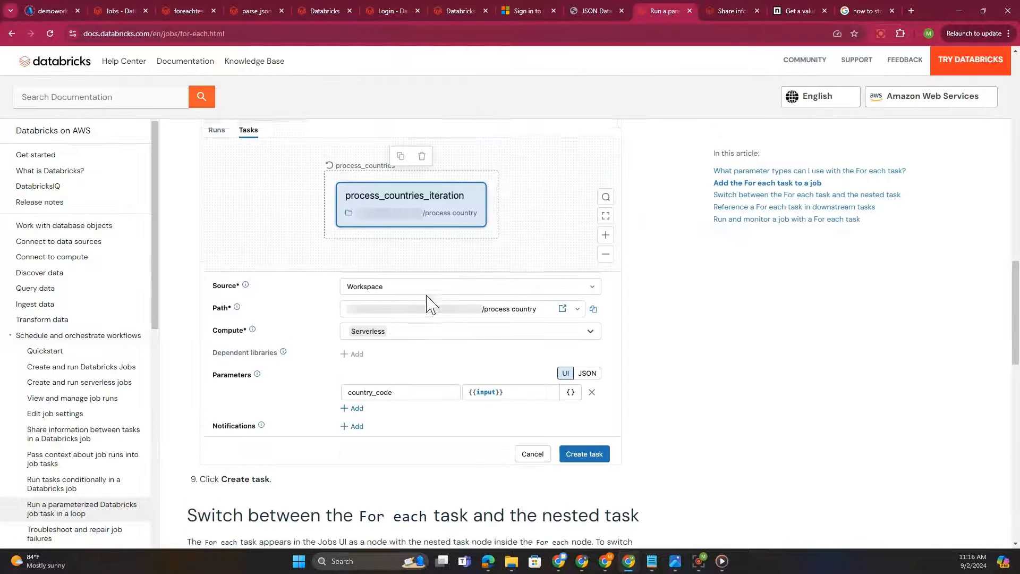
{"action": "scroll", "coordinate": [431, 306], "scroll_direction": "up", "scroll_amount": 20}
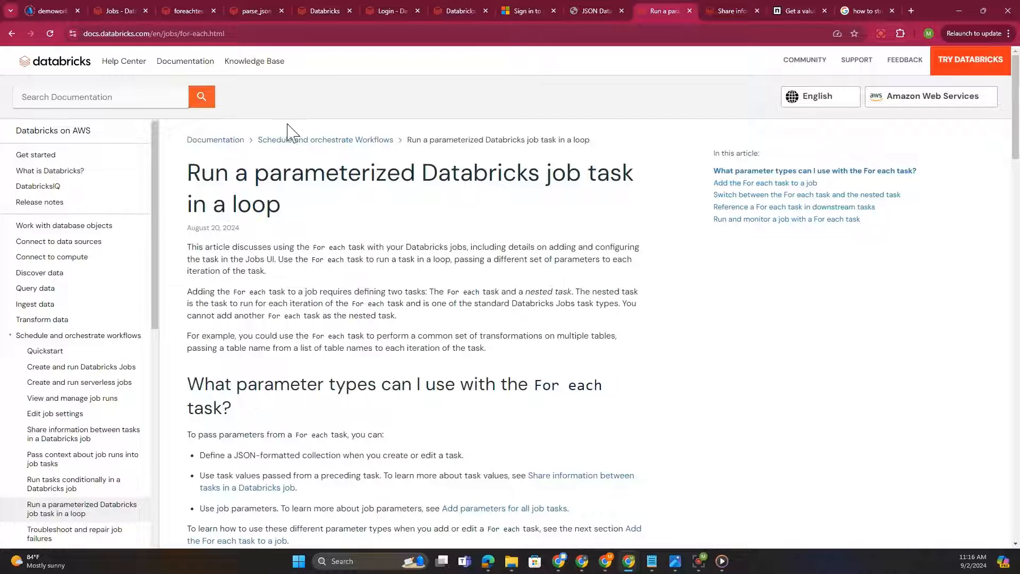
{"action": "left_click", "coordinate": [229, 34]}
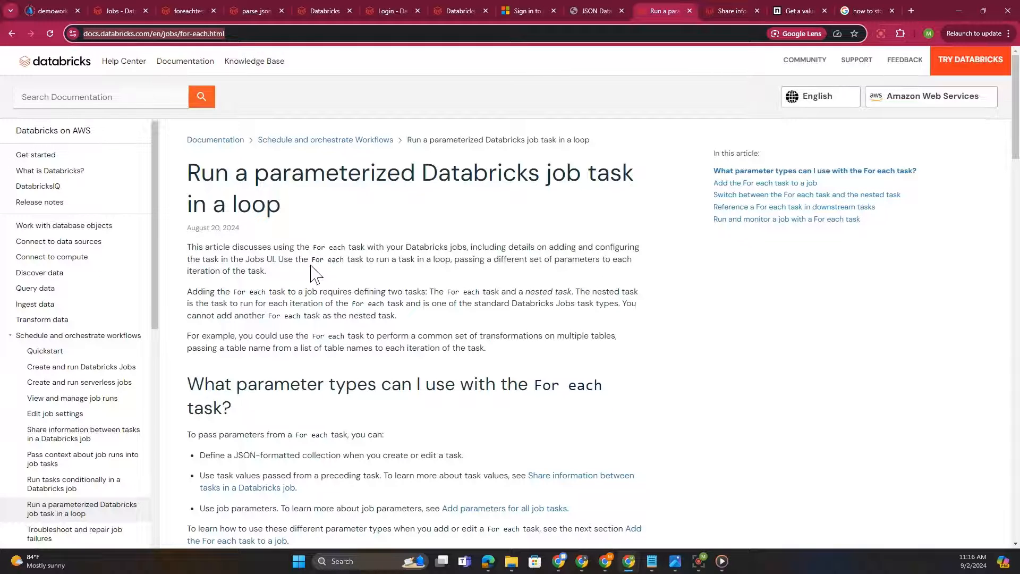
{"action": "scroll", "coordinate": [316, 274], "scroll_direction": "down", "scroll_amount": 20}
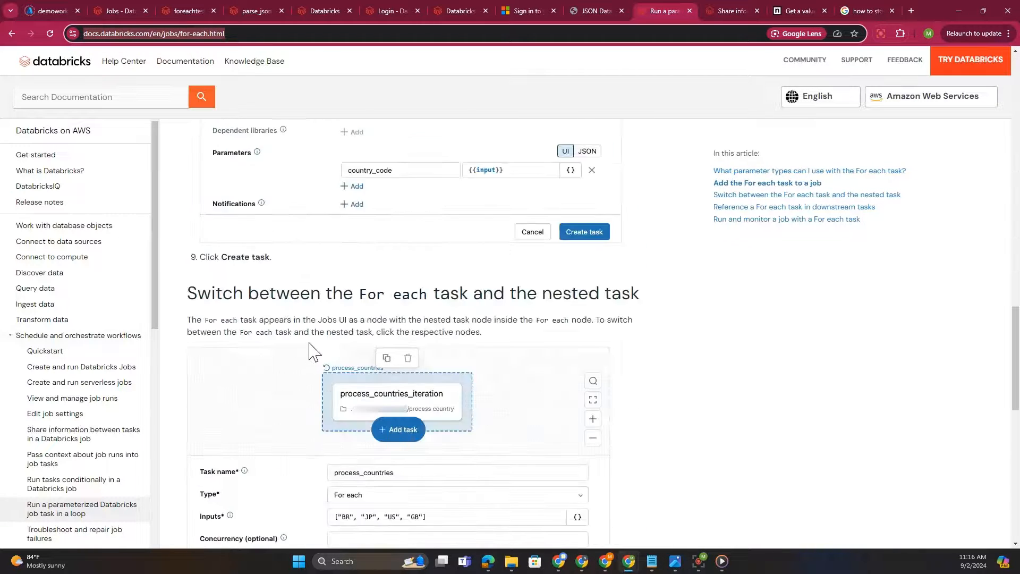
{"action": "scroll", "coordinate": [315, 350], "scroll_direction": "down", "scroll_amount": 12}
{"action": "scroll", "coordinate": [310, 343], "scroll_direction": "up", "scroll_amount": 7}
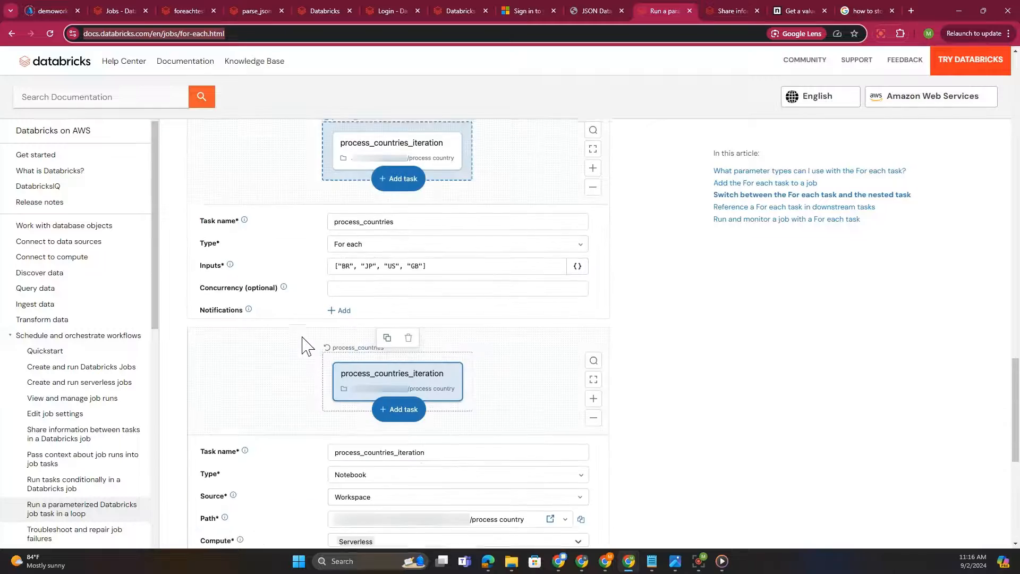
{"action": "scroll", "coordinate": [308, 346], "scroll_direction": "up", "scroll_amount": 15}
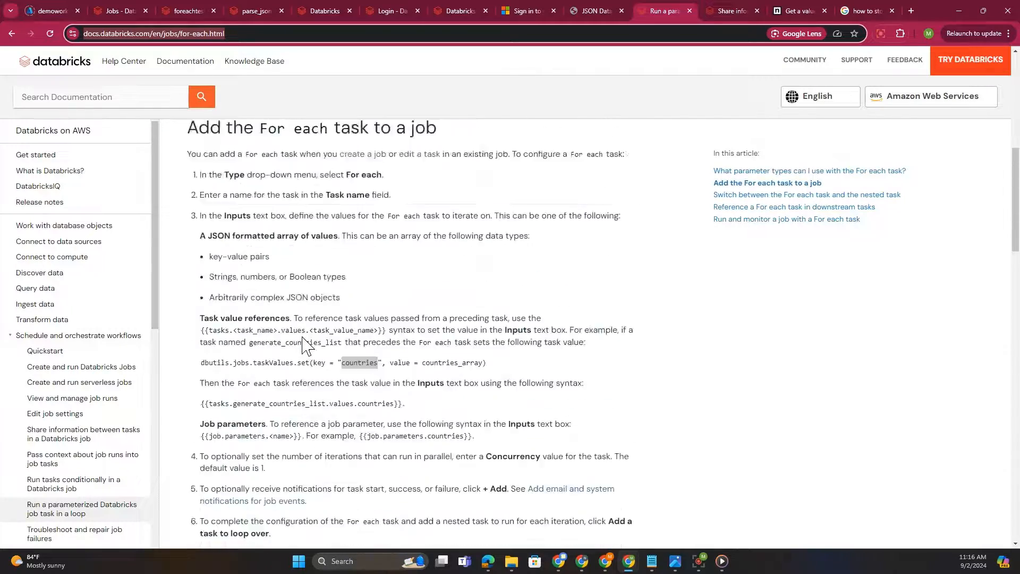
{"action": "scroll", "coordinate": [307, 346], "scroll_direction": "up", "scroll_amount": 10}
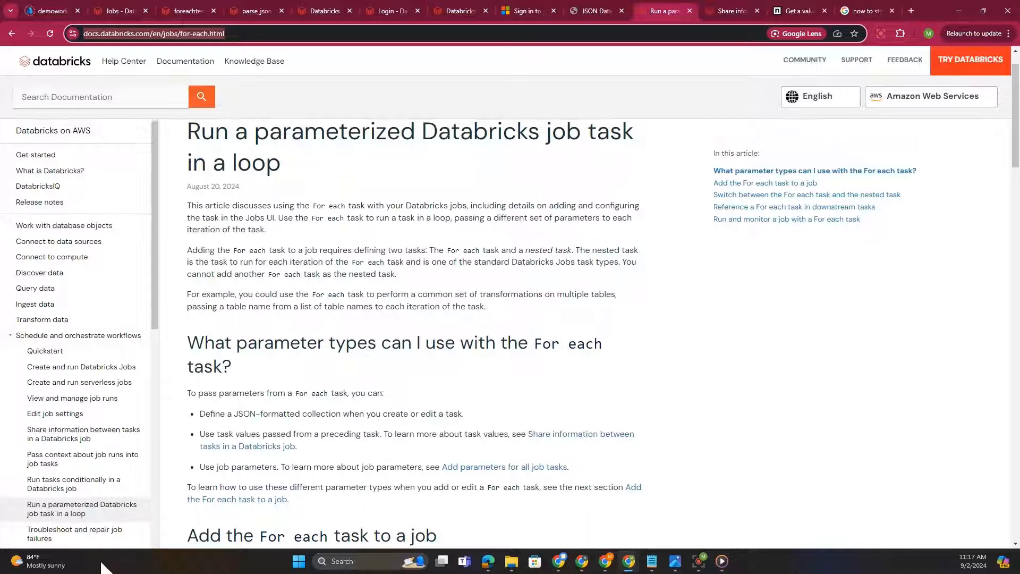
Look at the foreachtest notebook and at the task configuration of the existing simpleforeach job.
{"action": "left_click", "coordinate": [183, 11]}
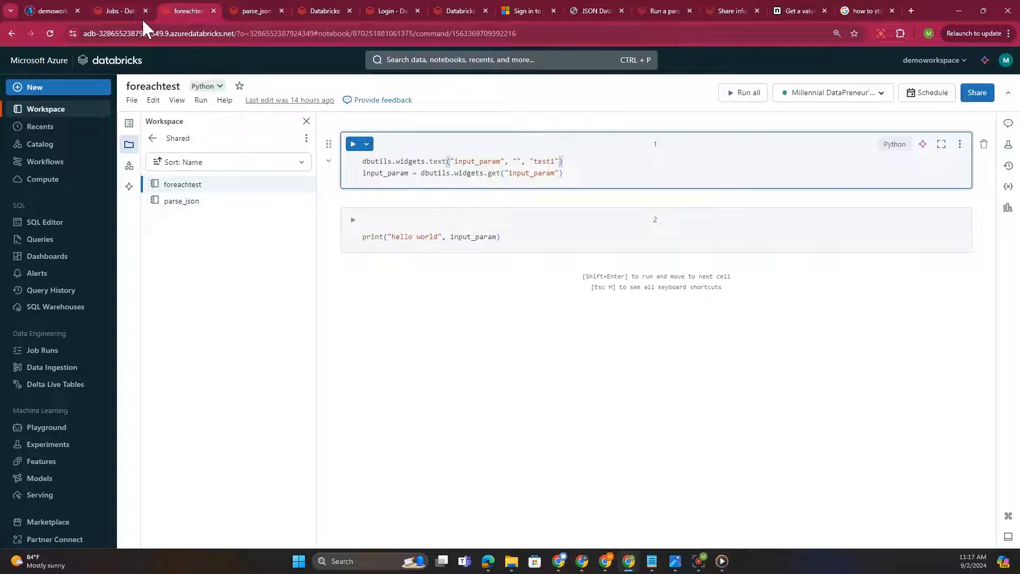
{"action": "left_click", "coordinate": [125, 9]}
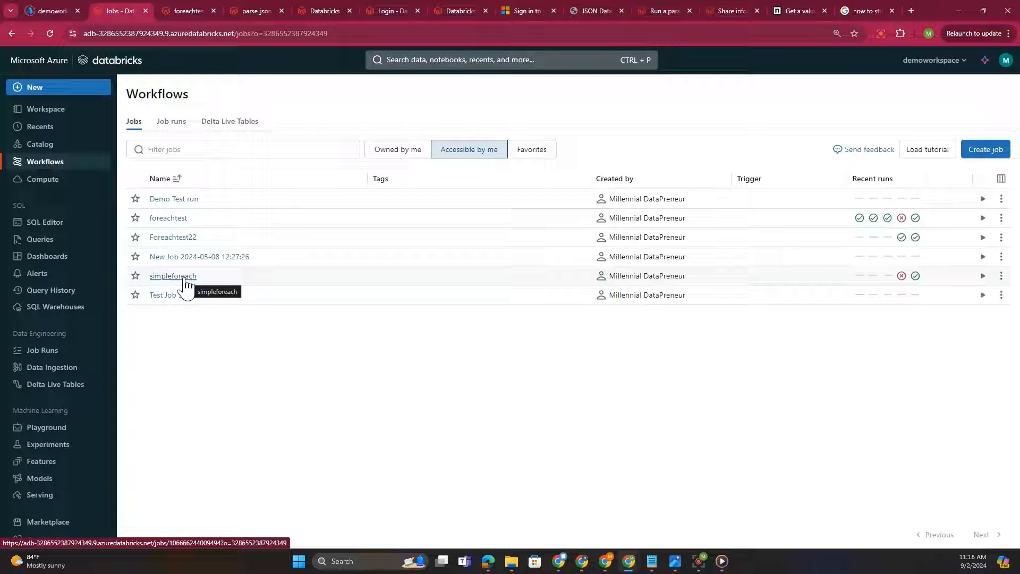
{"action": "left_click", "coordinate": [184, 277]}
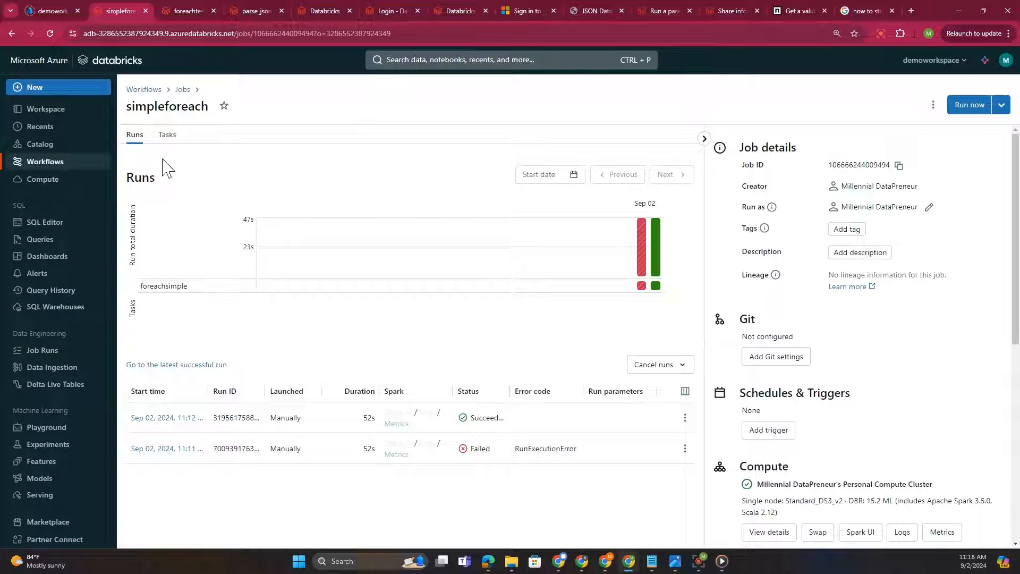
{"action": "left_click", "coordinate": [168, 137]}
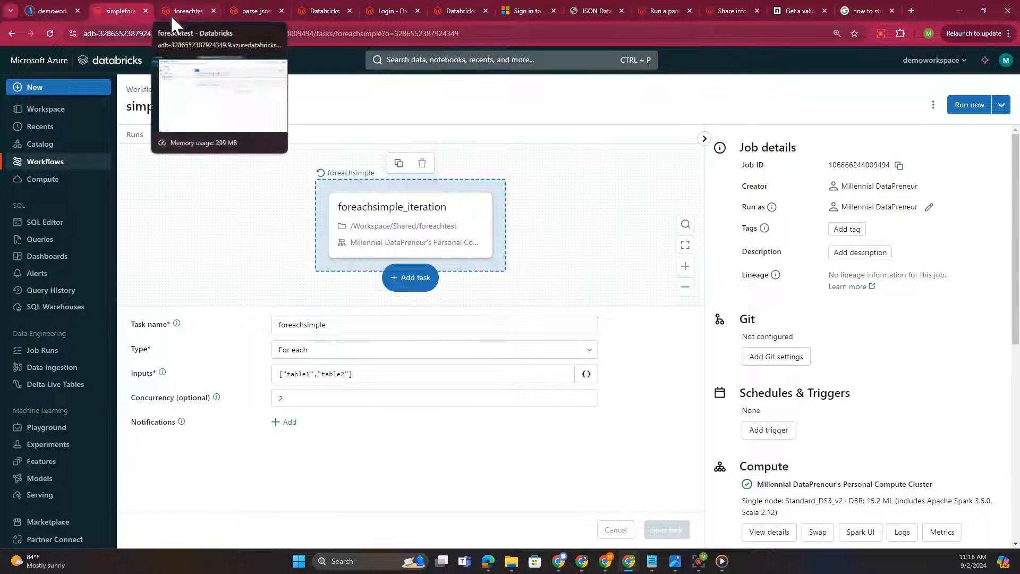
Create a new job from the Workflows list and name its first task simpleforeachtest1.
{"action": "left_click", "coordinate": [144, 90]}
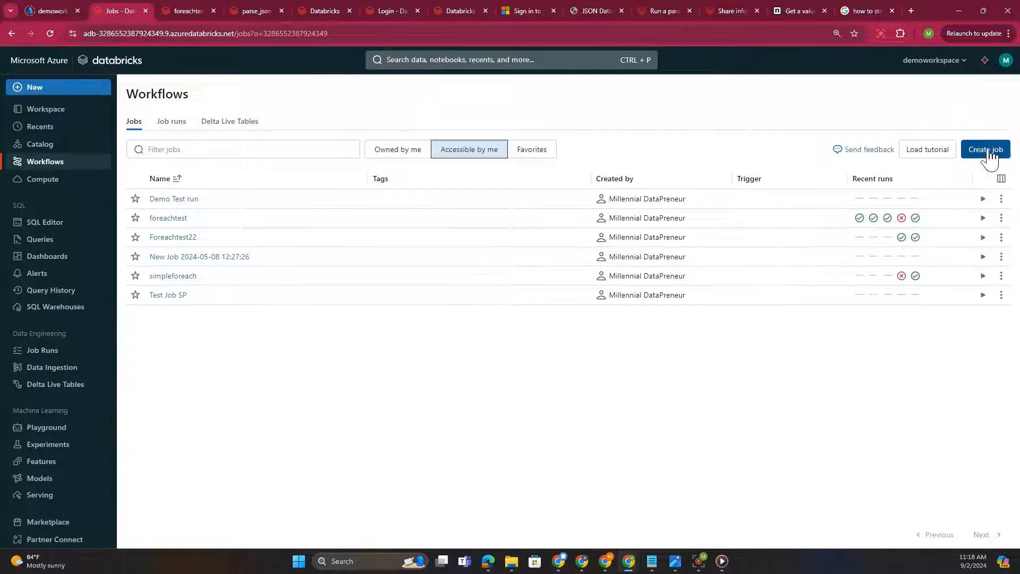
{"action": "left_click", "coordinate": [994, 153]}
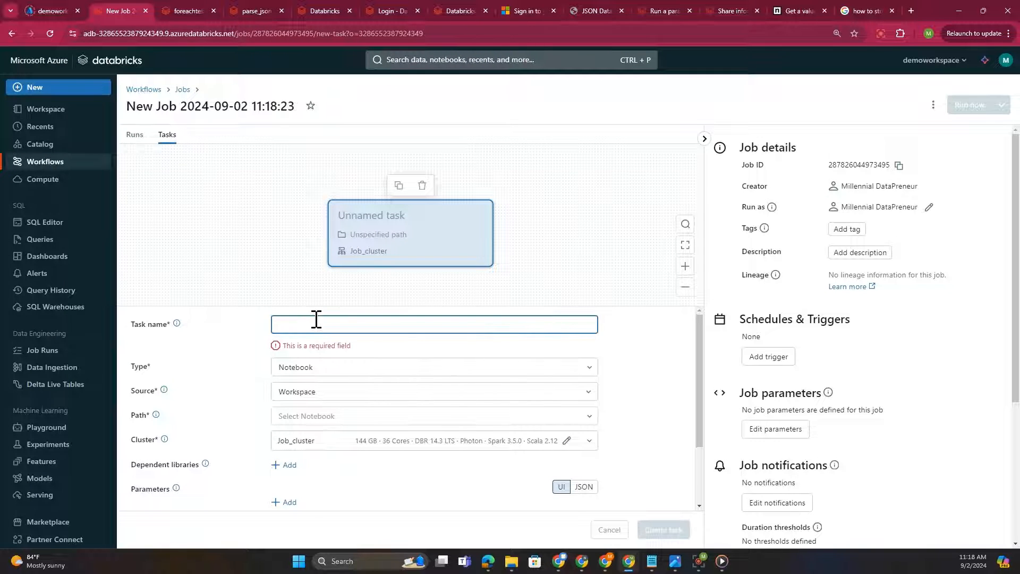
{"action": "type", "text": "simple"}
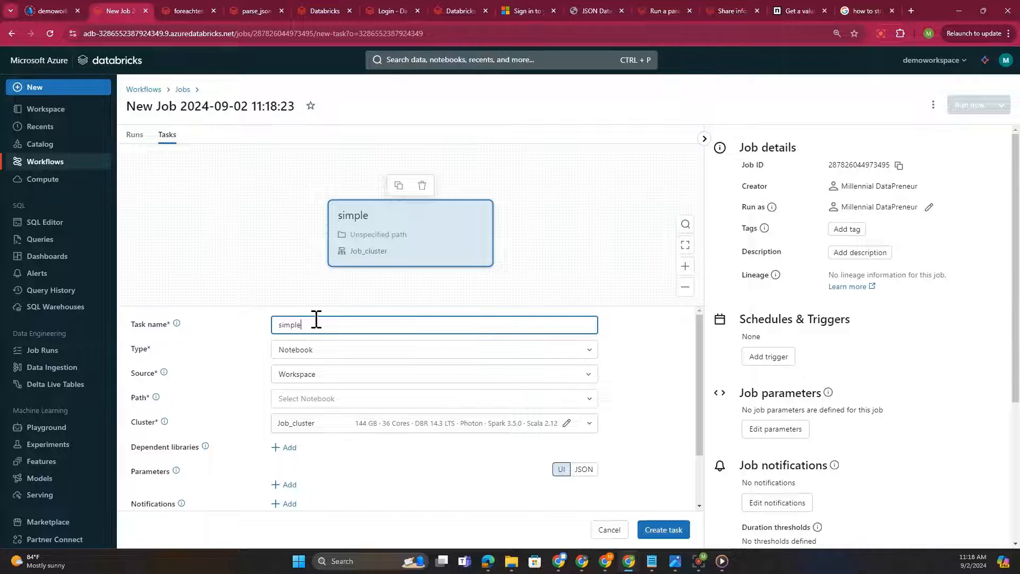
{"action": "type", "text": "foreachtest1"}
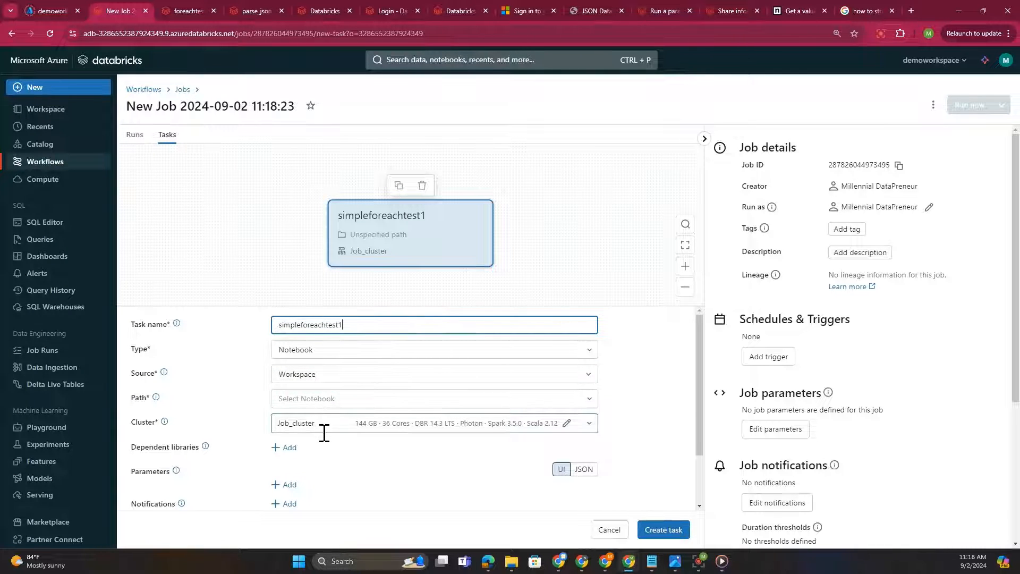
Make simpleforeachtest1 a For each task with the inputs array ["table1", "table2"].
{"action": "scroll", "coordinate": [326, 439], "scroll_direction": "down", "scroll_amount": 1}
{"action": "scroll", "coordinate": [335, 421], "scroll_direction": "up", "scroll_amount": 1}
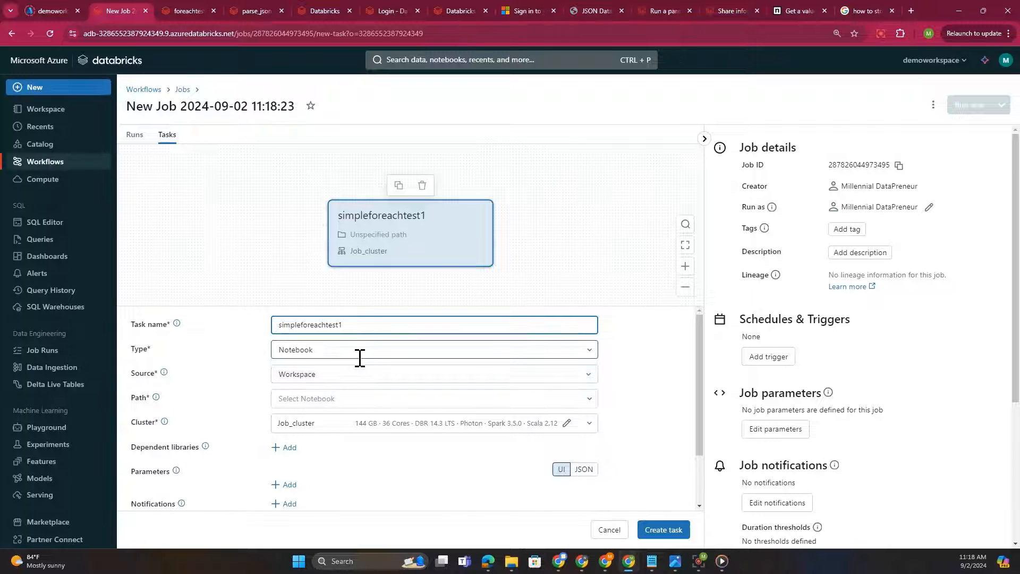
{"action": "left_click", "coordinate": [595, 351]}
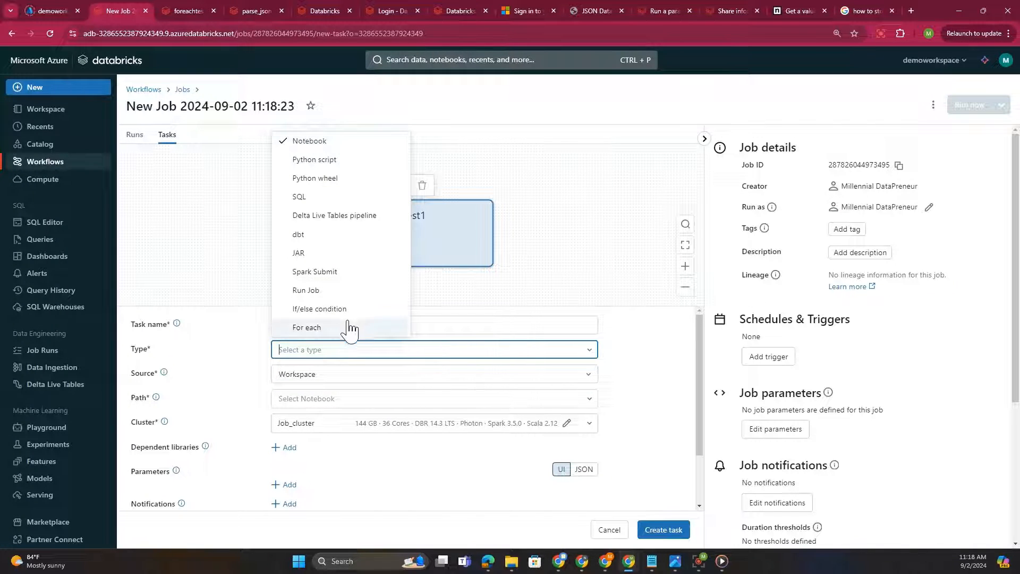
{"action": "left_click", "coordinate": [334, 328]}
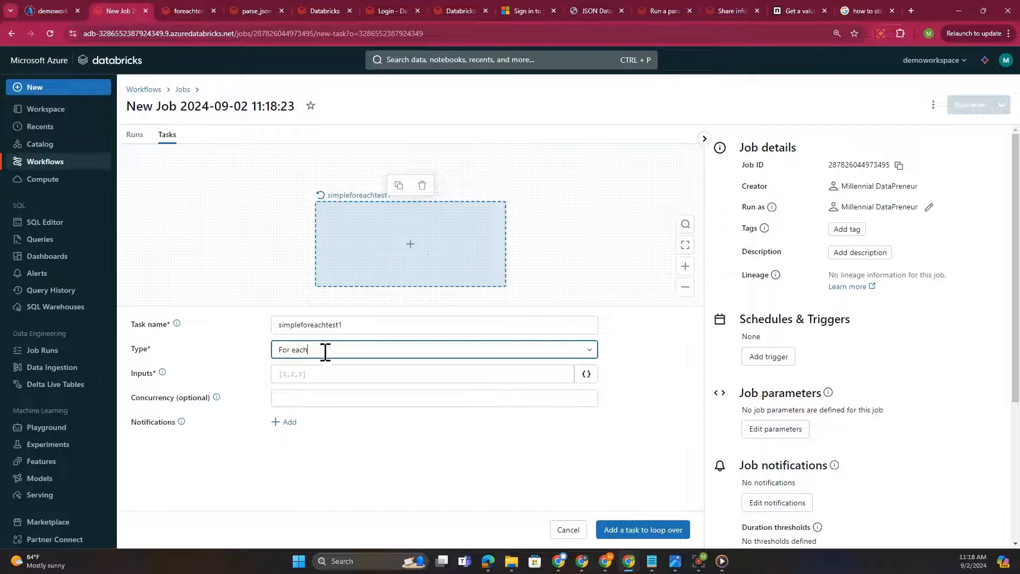
{"action": "left_click", "coordinate": [312, 375]}
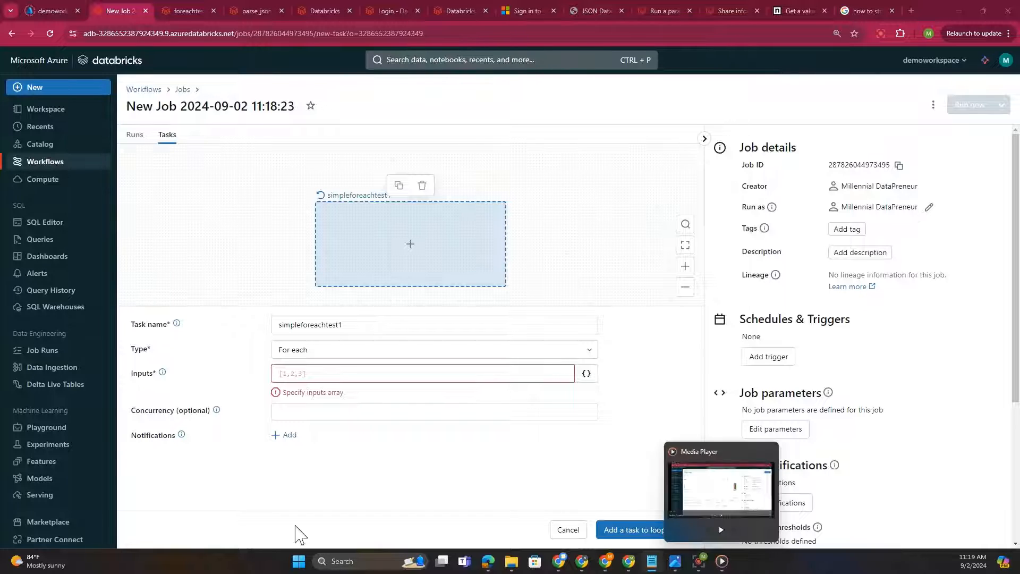
{"action": "left_click", "coordinate": [301, 375]}
{"action": "type", "text": "[\"table1\", \"table2\"]"}
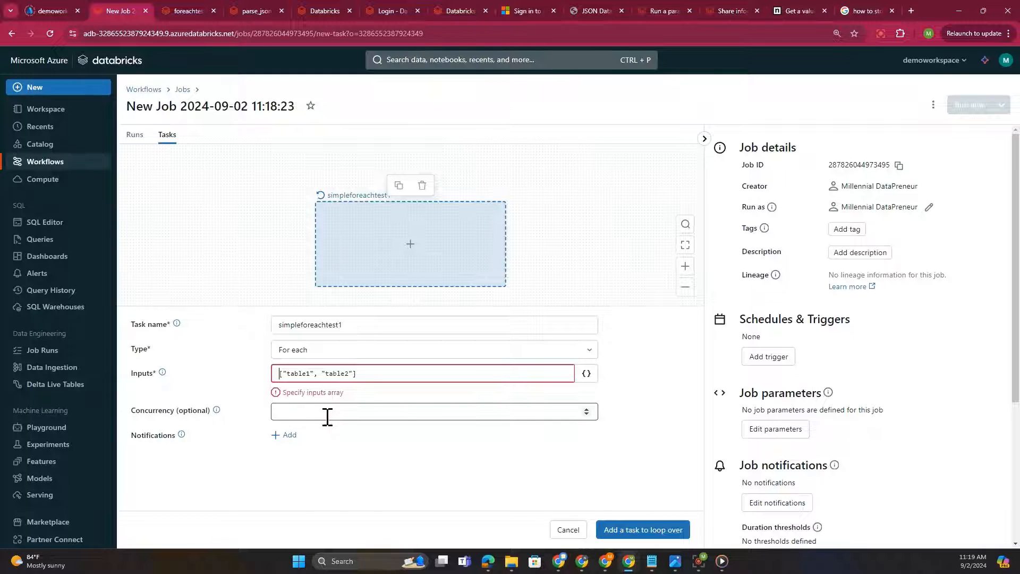
Set the concurrency of the For each task to 2.
{"action": "left_click", "coordinate": [586, 415]}
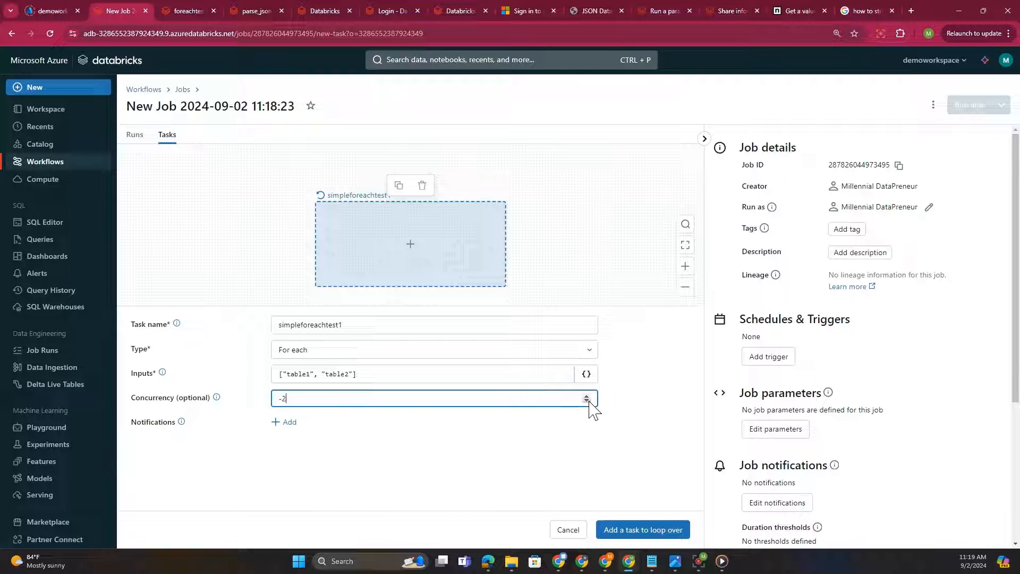
{"action": "left_click", "coordinate": [590, 396]}
{"action": "left_click", "coordinate": [591, 396]}
{"action": "left_click", "coordinate": [590, 396]}
{"action": "left_click", "coordinate": [591, 396]}
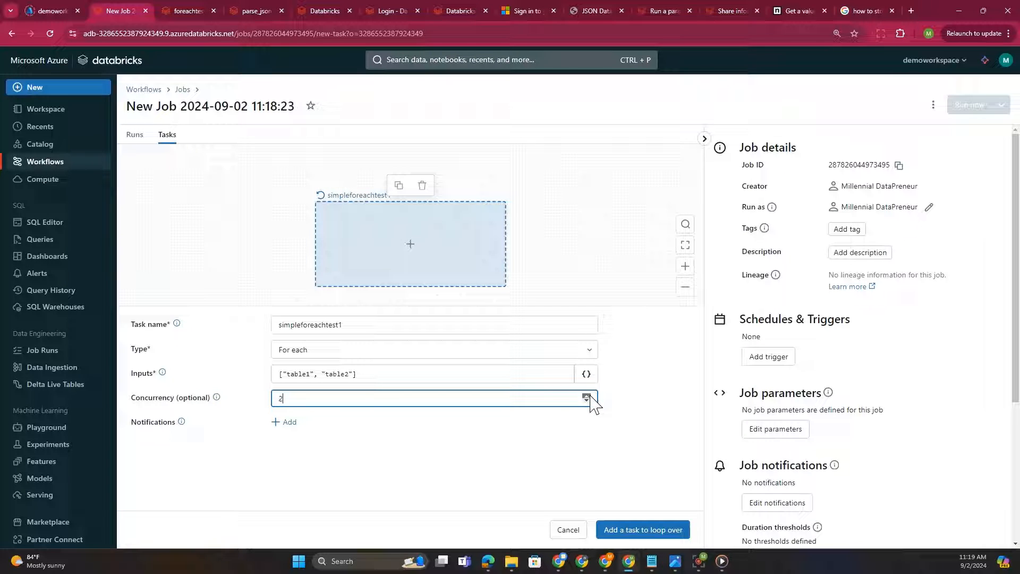
{"action": "left_click", "coordinate": [441, 438]}
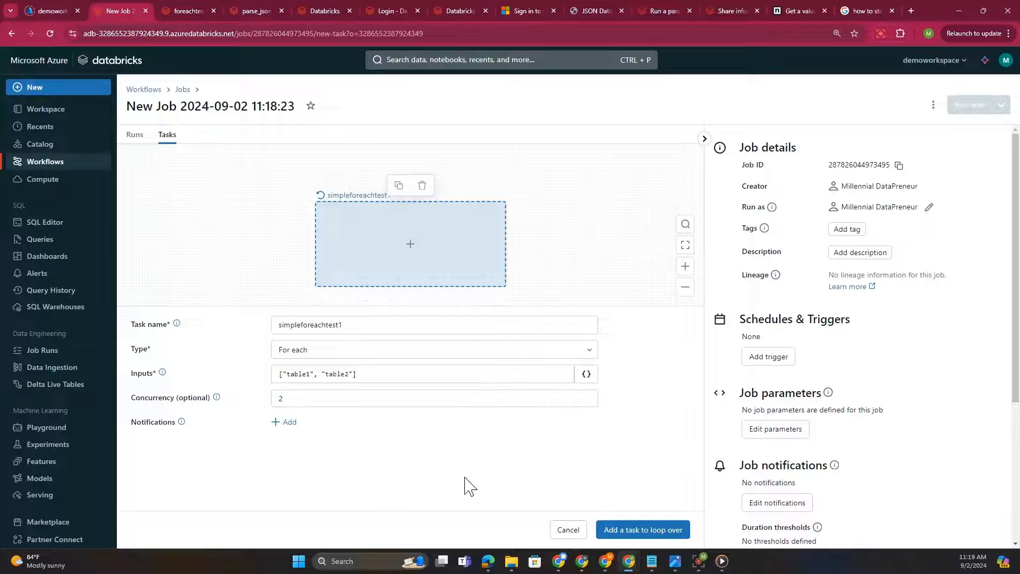
Add a nested notebook task to loop over, using the foreachtest notebook from the Shared workspace folder.
{"action": "left_click", "coordinate": [620, 532]}
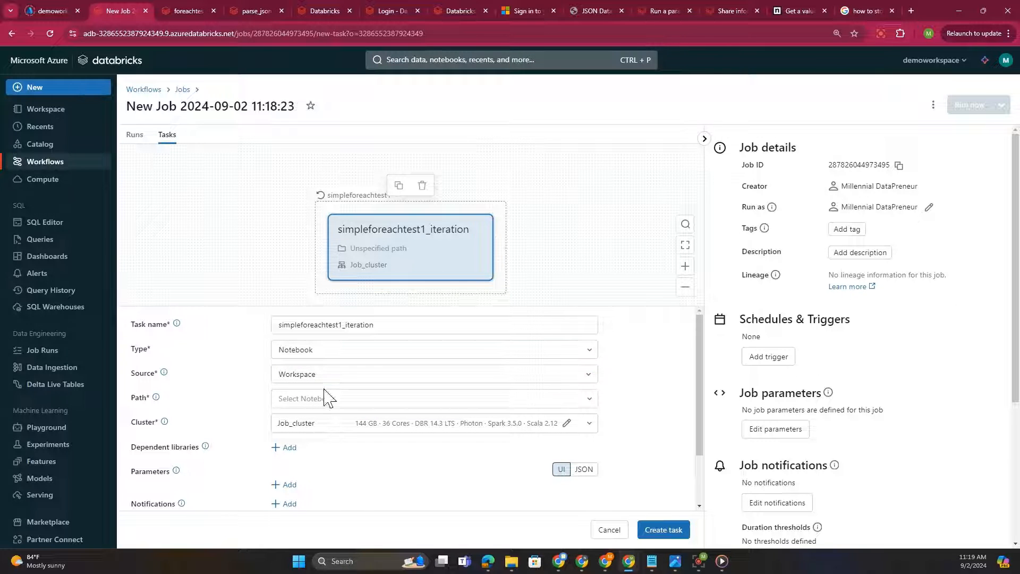
{"action": "left_click", "coordinate": [328, 407]}
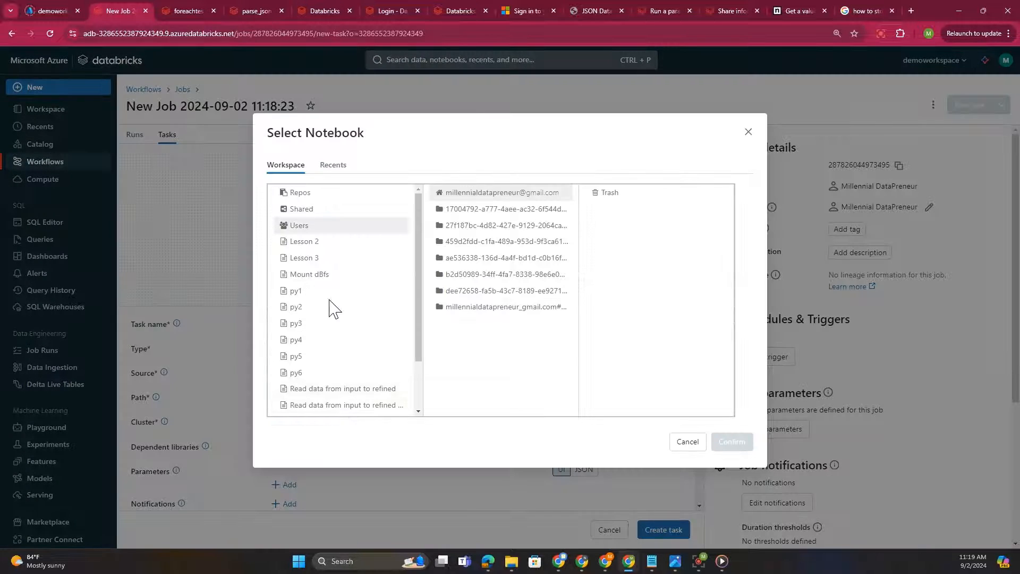
{"action": "left_click", "coordinate": [319, 210]}
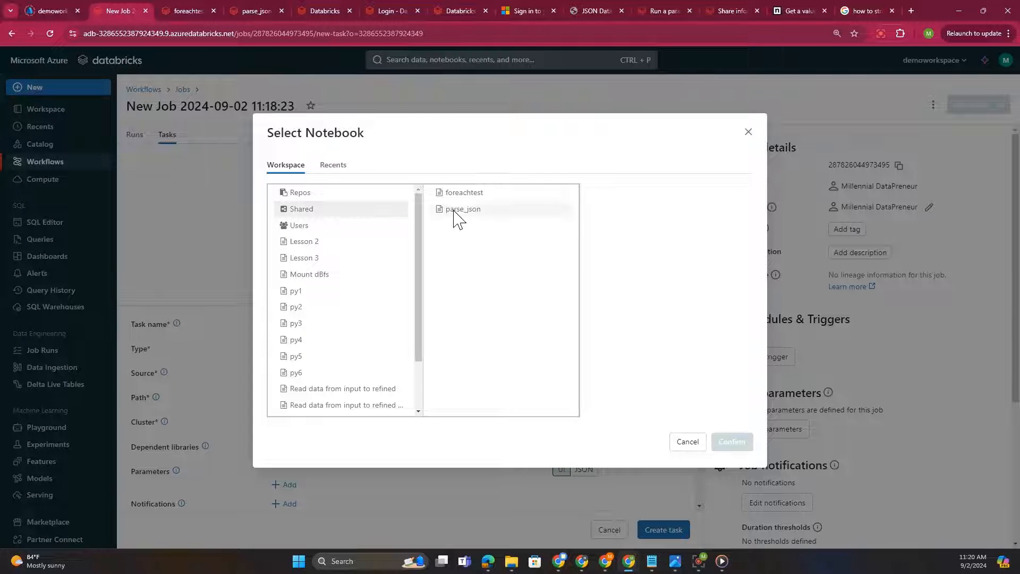
{"action": "left_click", "coordinate": [464, 194]}
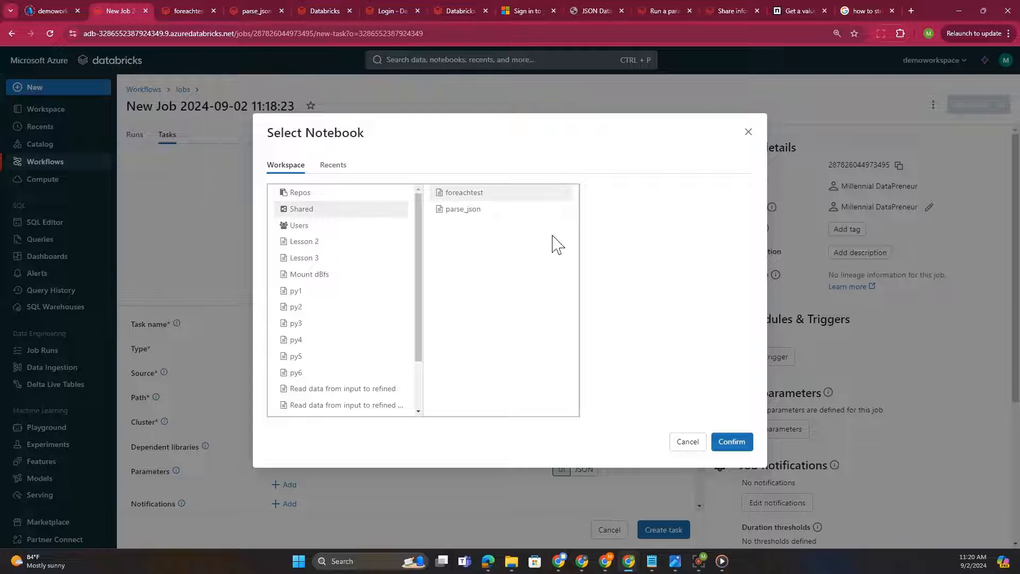
{"action": "left_click", "coordinate": [729, 446]}
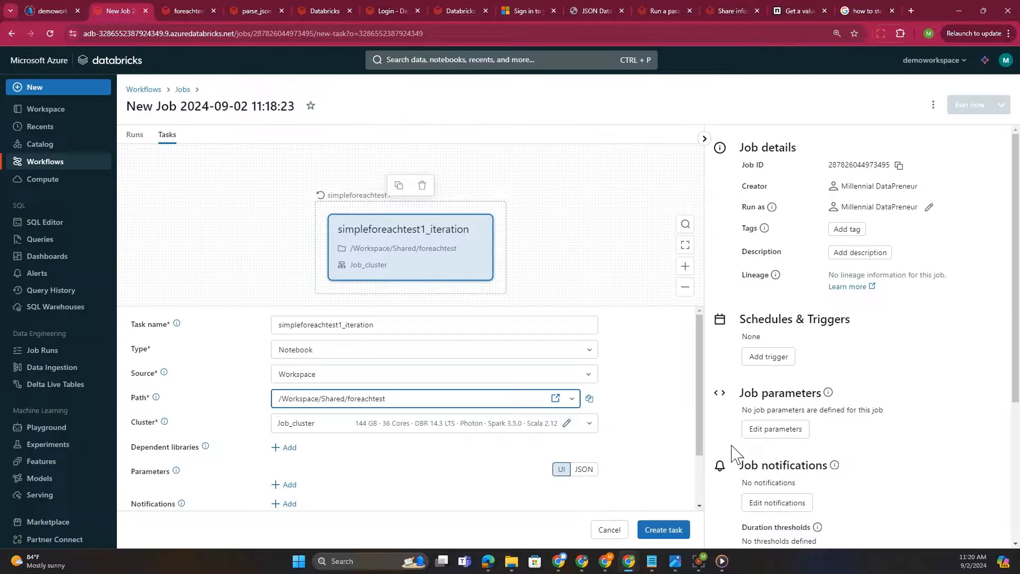
Assign the existing Personal Compute Cluster to the nested iteration task in place of the job cluster.
{"action": "left_click", "coordinate": [449, 425]}
{"action": "left_click", "coordinate": [422, 356]}
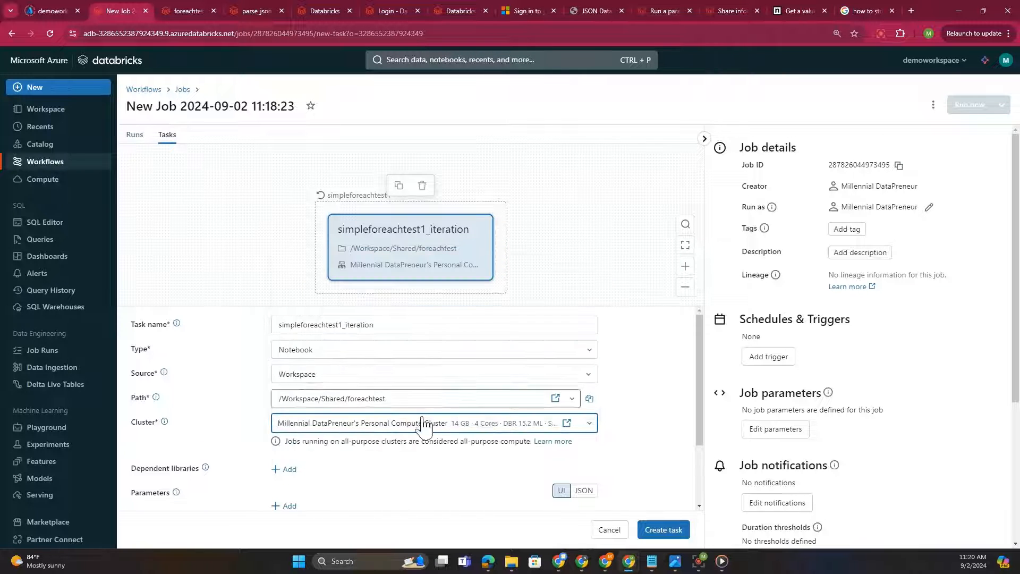
{"action": "scroll", "coordinate": [412, 488], "scroll_direction": "down", "scroll_amount": 2}
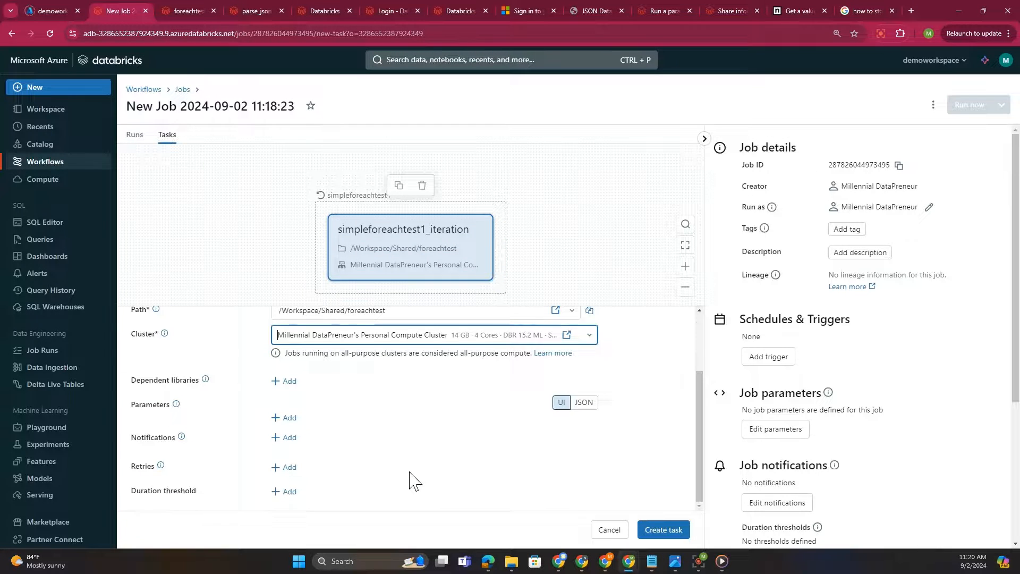
{"action": "scroll", "coordinate": [412, 482], "scroll_direction": "up", "scroll_amount": 1}
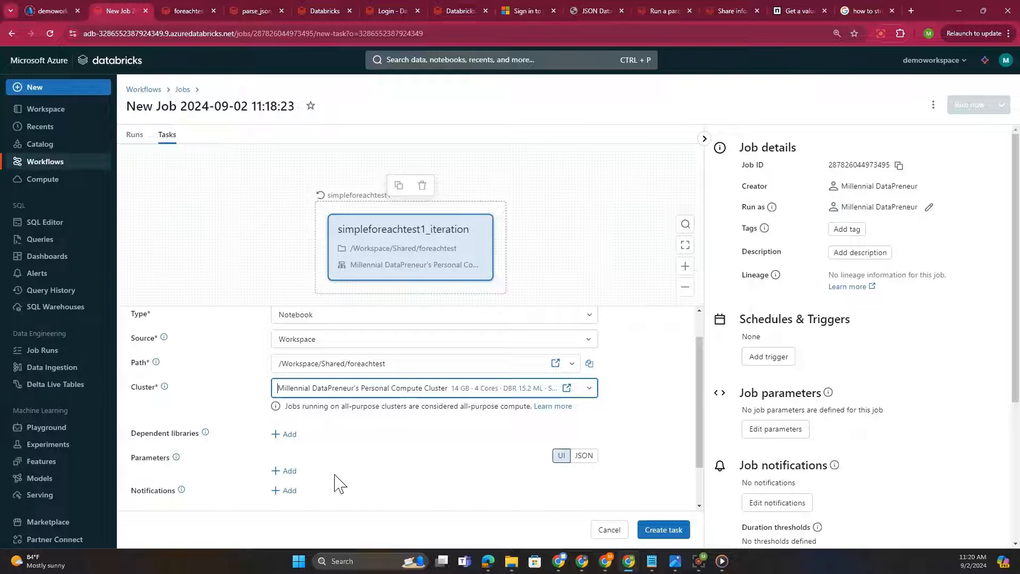
Check how the foreachtest notebook reads and prints its input parameter, and return to the new job.
{"action": "left_click", "coordinate": [199, 16]}
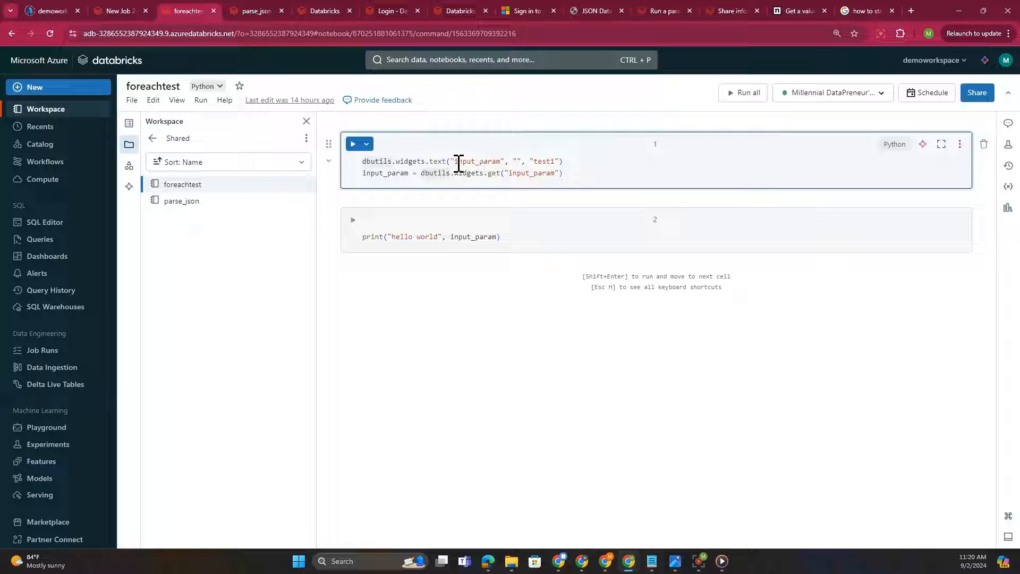
{"action": "left_click", "coordinate": [521, 237]}
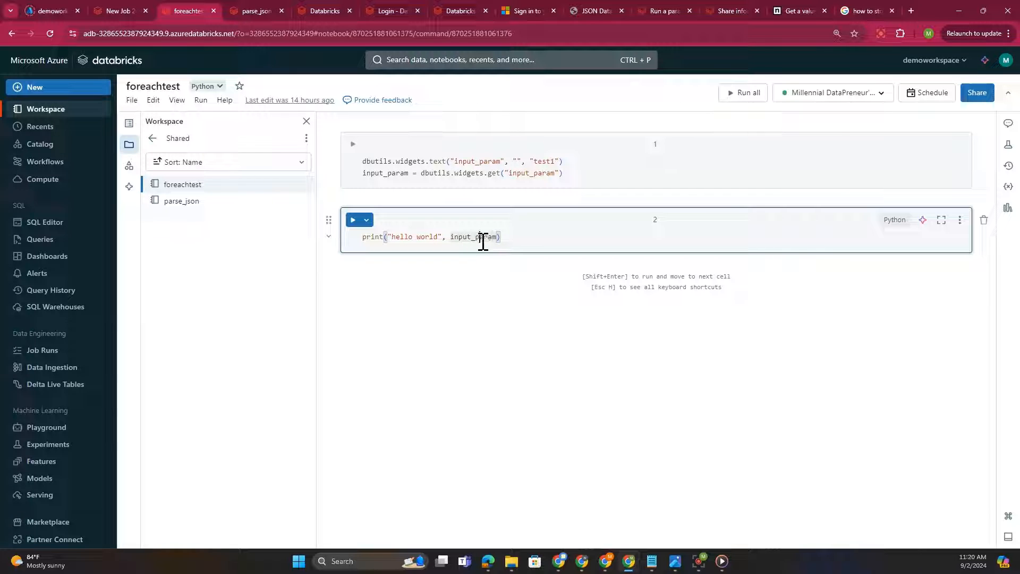
{"action": "left_click", "coordinate": [119, 11]}
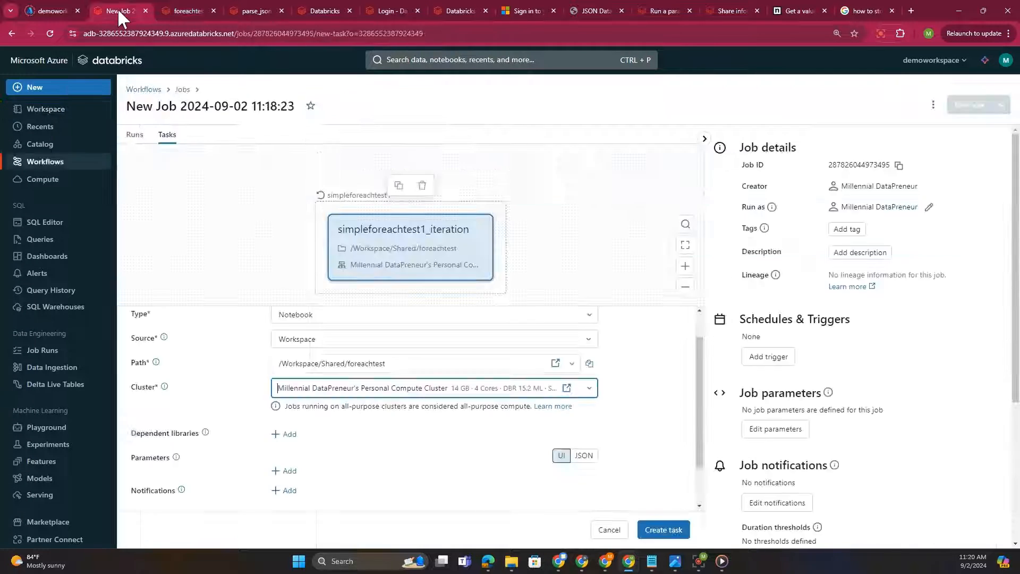
Try to edit the job's name before the nested iteration task is created.
{"action": "double_click", "coordinate": [212, 104]}
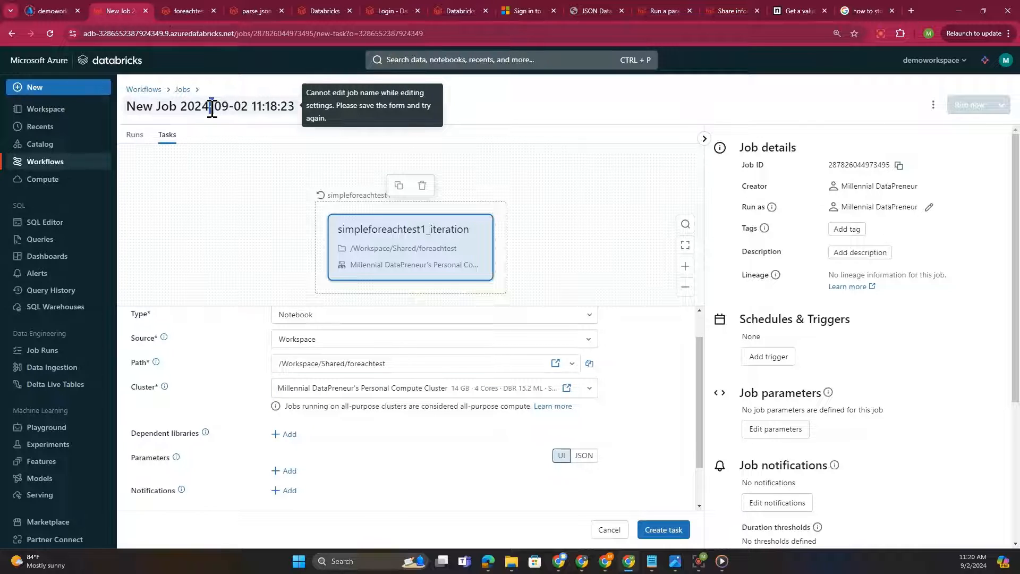
{"action": "scroll", "coordinate": [370, 488], "scroll_direction": "down", "scroll_amount": 1}
{"action": "scroll", "coordinate": [377, 479], "scroll_direction": "up", "scroll_amount": 2}
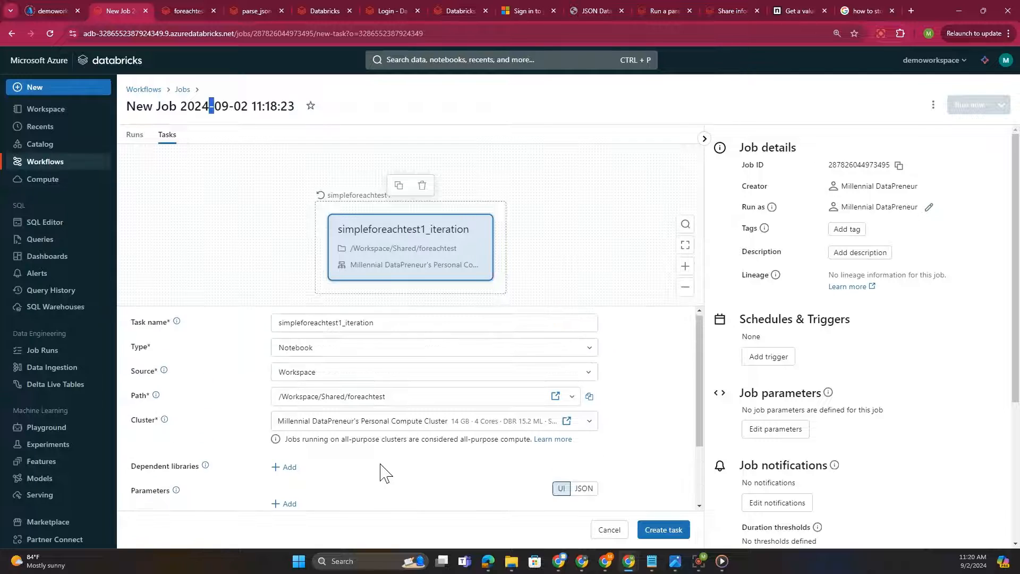
Add a parameter to the nested iteration task with the key input_param, copied from the widget name in the foreachtest notebook.
{"action": "scroll", "coordinate": [386, 473], "scroll_direction": "down", "scroll_amount": 1}
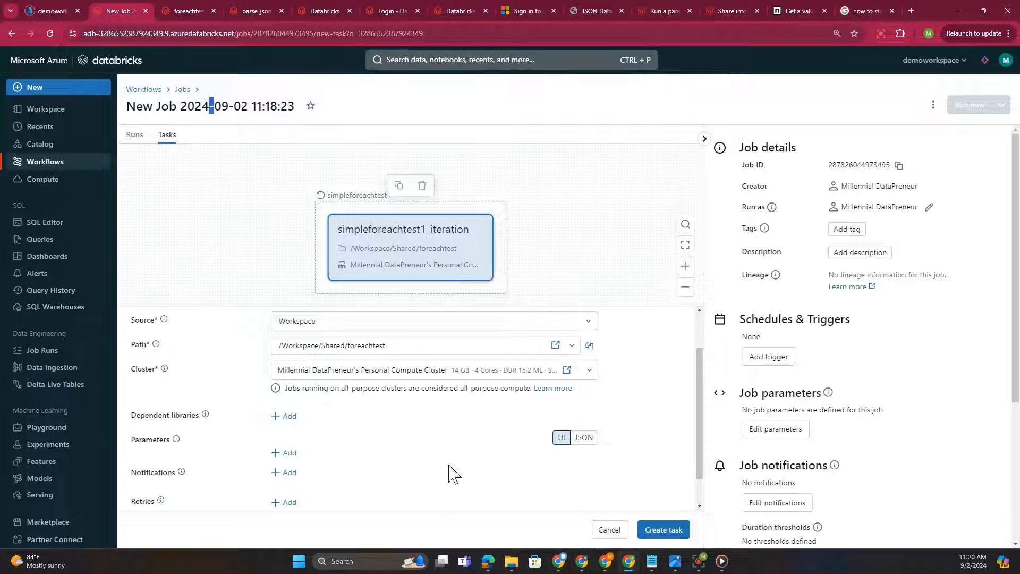
{"action": "scroll", "coordinate": [450, 467], "scroll_direction": "down", "scroll_amount": 1}
{"action": "scroll", "coordinate": [449, 463], "scroll_direction": "up", "scroll_amount": 2}
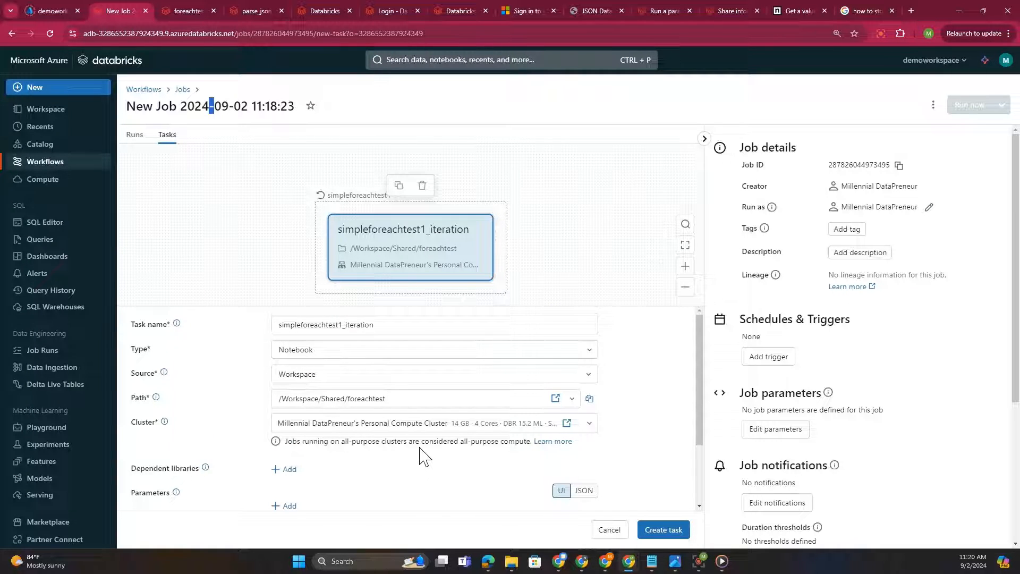
{"action": "scroll", "coordinate": [420, 459], "scroll_direction": "down", "scroll_amount": 2}
{"action": "mouse_move", "coordinate": [177, 406]}
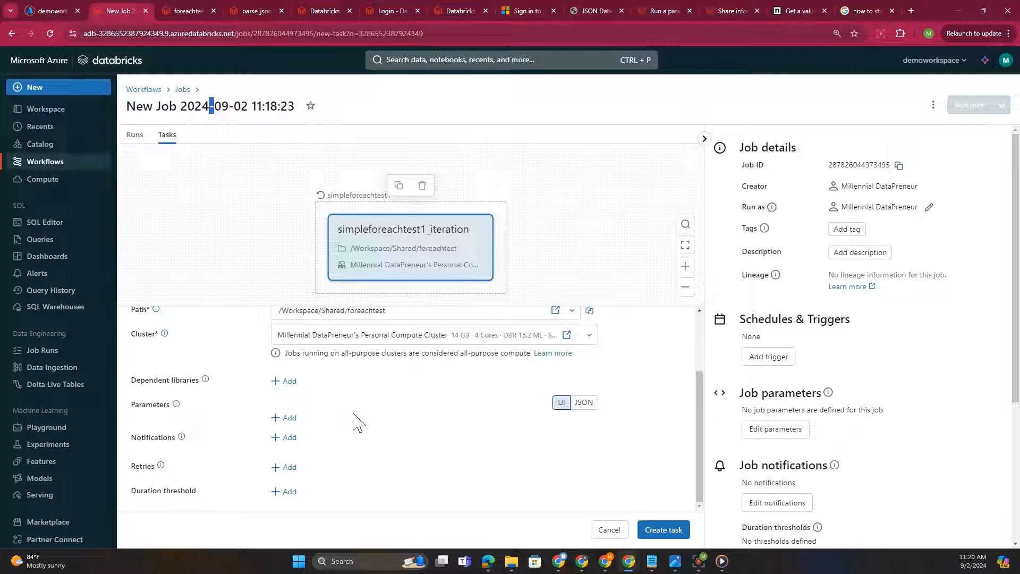
{"action": "left_click", "coordinate": [290, 423]}
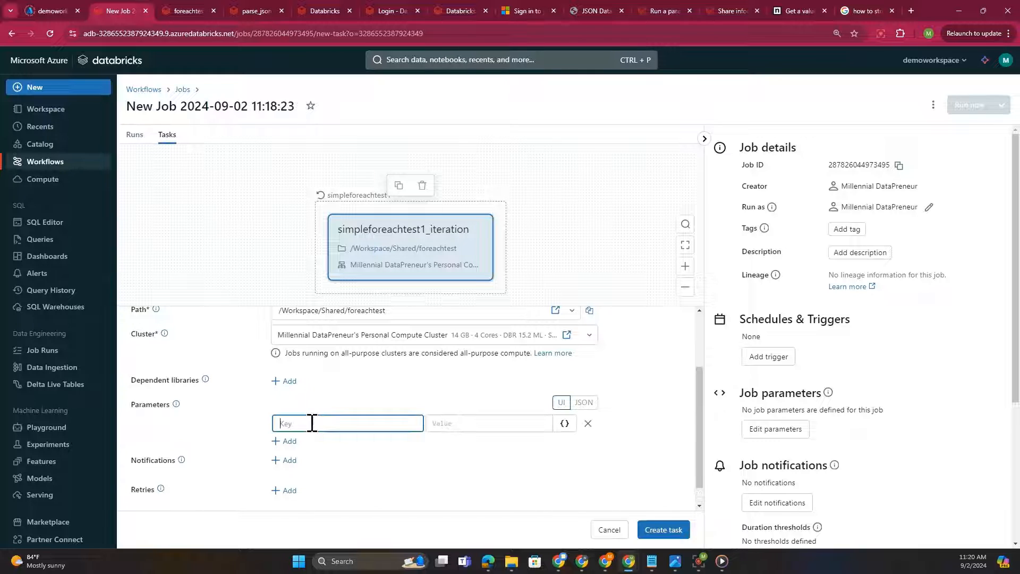
{"action": "left_click", "coordinate": [256, 11]}
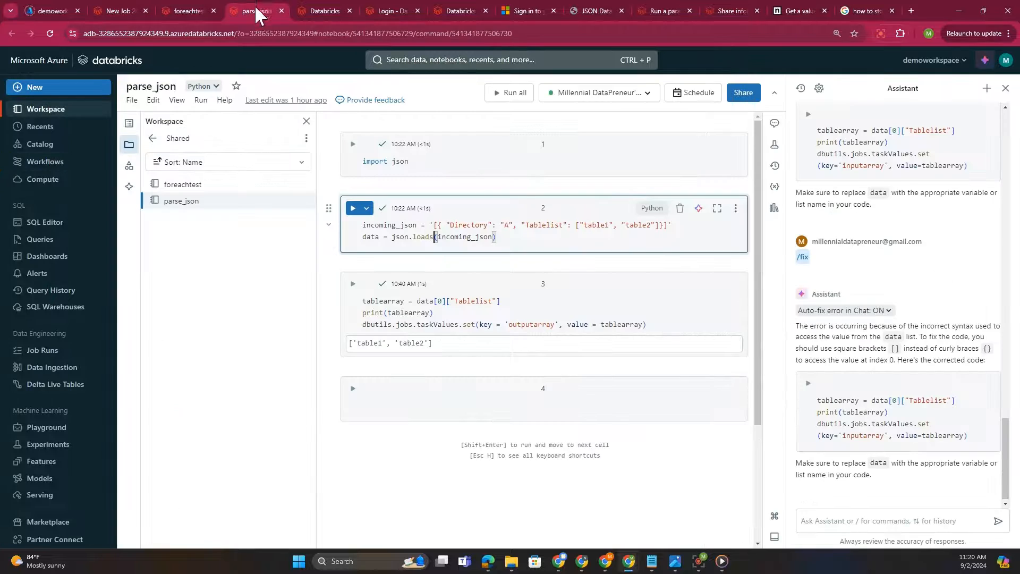
{"action": "left_click", "coordinate": [190, 11]}
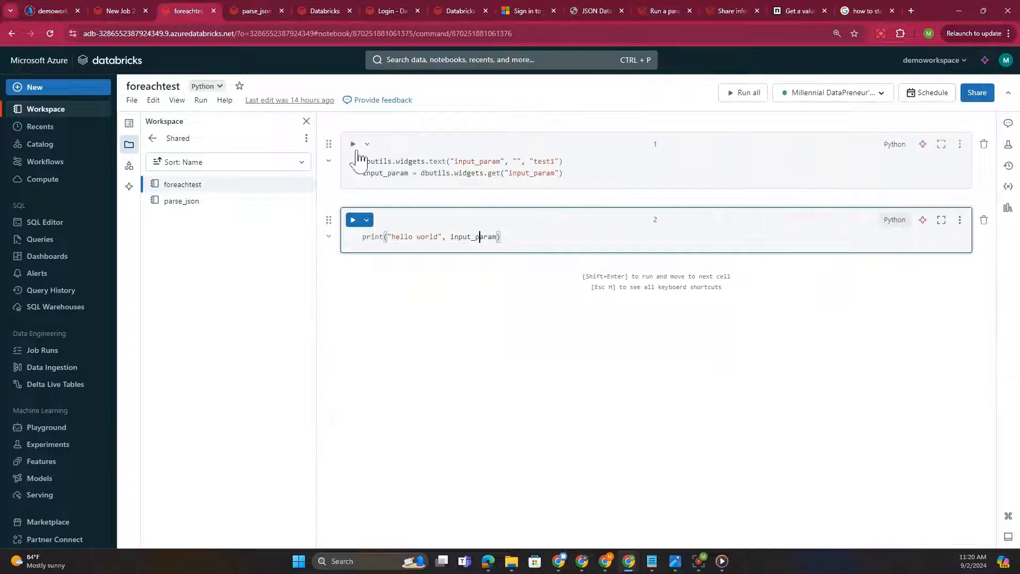
{"action": "double_click", "coordinate": [464, 160]}
{"action": "key", "text": "ctrl+c"}
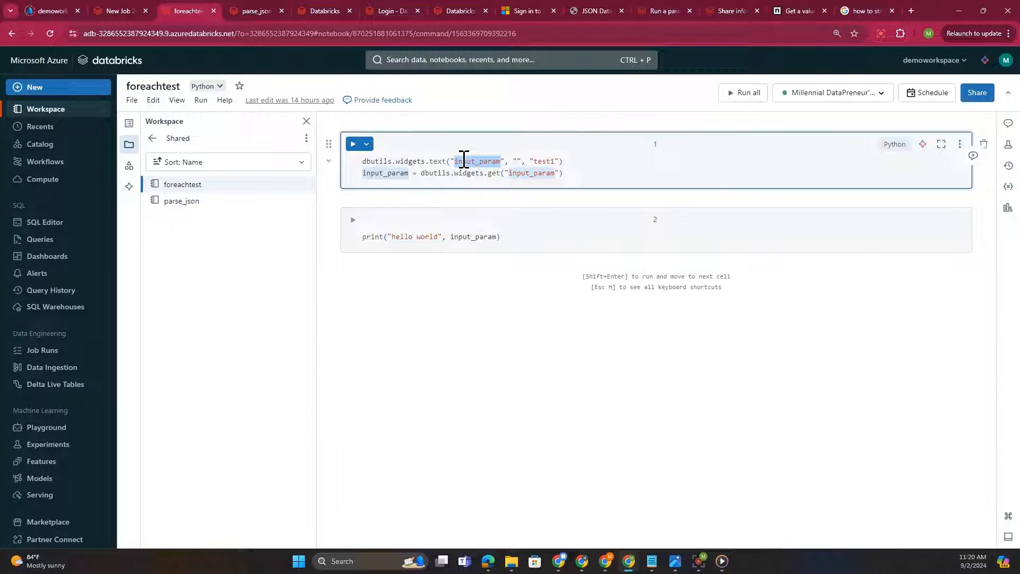
{"action": "left_click", "coordinate": [120, 10]}
{"action": "key", "text": "ctrl+v"}
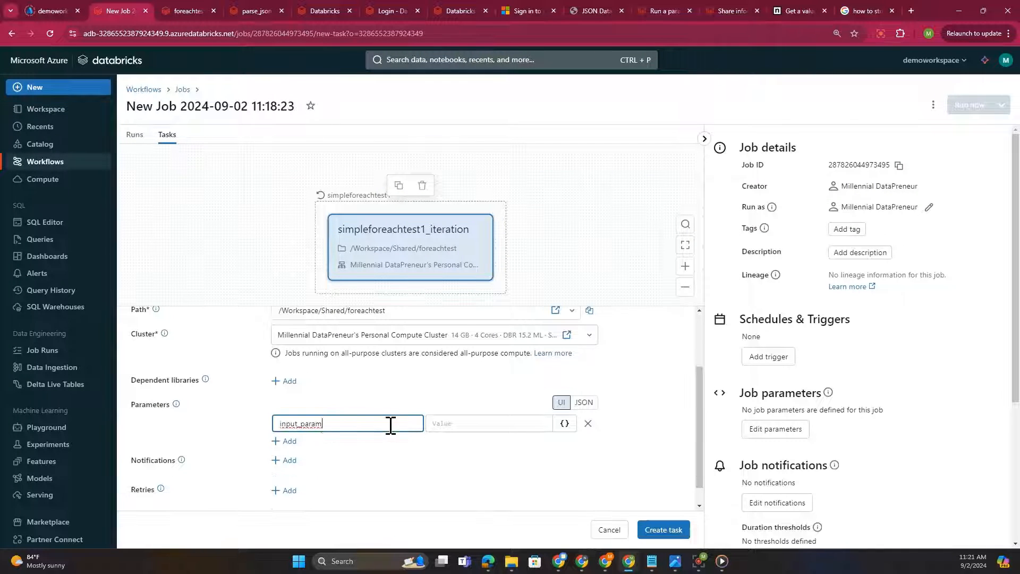
Set the input_param value to the dynamic reference {{input}} and create the nested iteration task.
{"action": "left_click", "coordinate": [453, 423]}
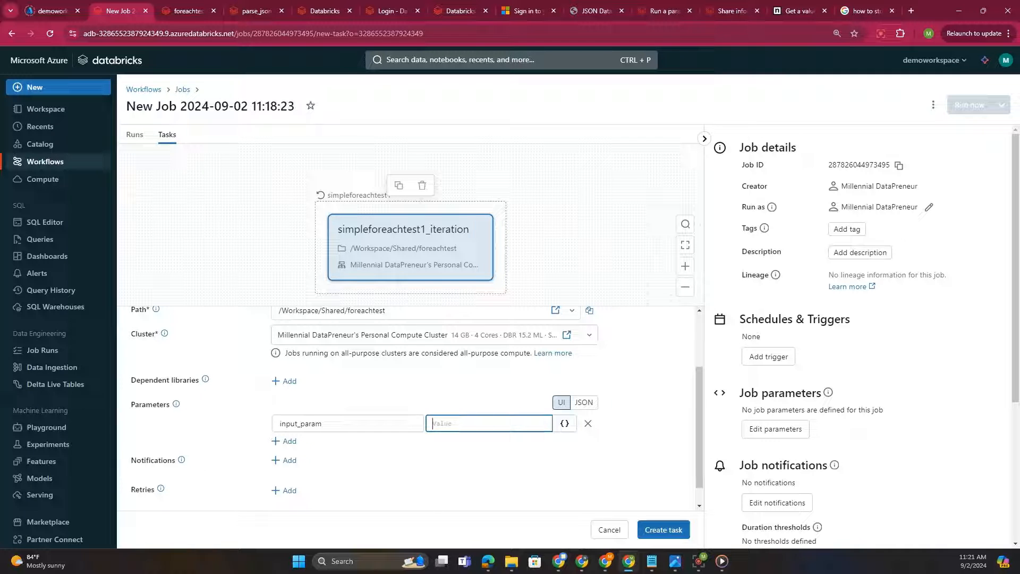
{"action": "left_click", "coordinate": [566, 426]}
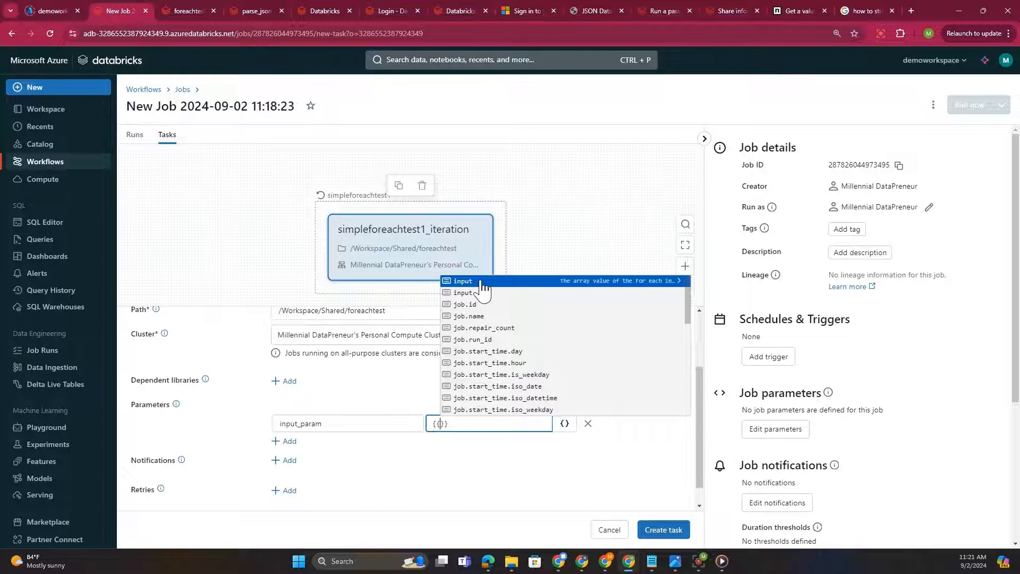
{"action": "left_click", "coordinate": [481, 282]}
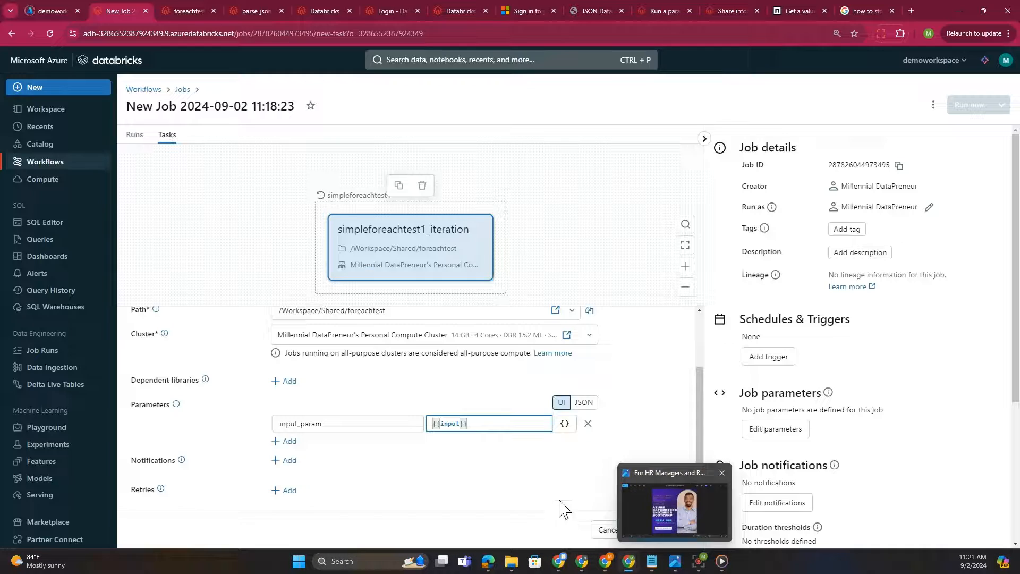
{"action": "left_click", "coordinate": [549, 480]}
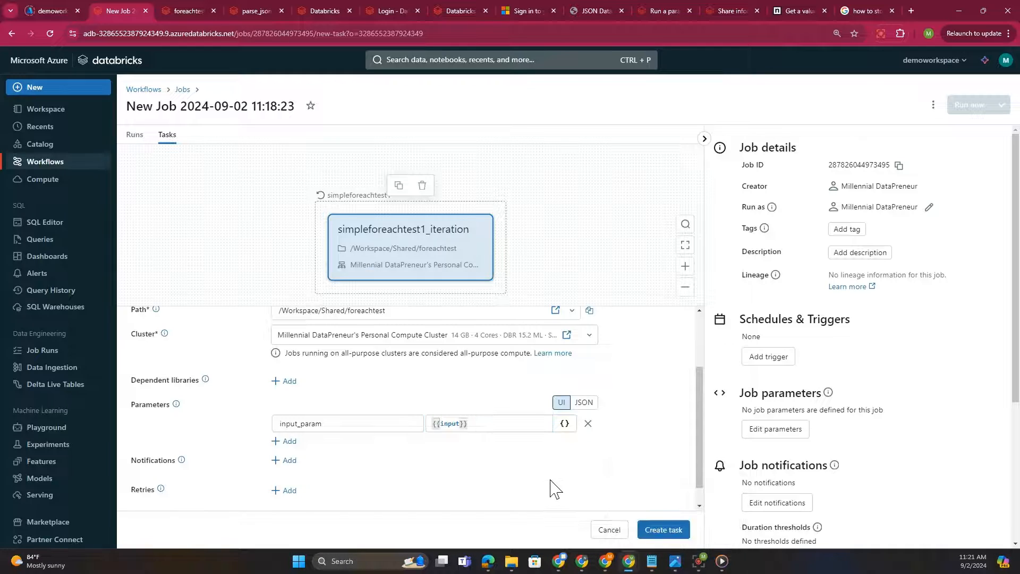
{"action": "left_click", "coordinate": [661, 530]}
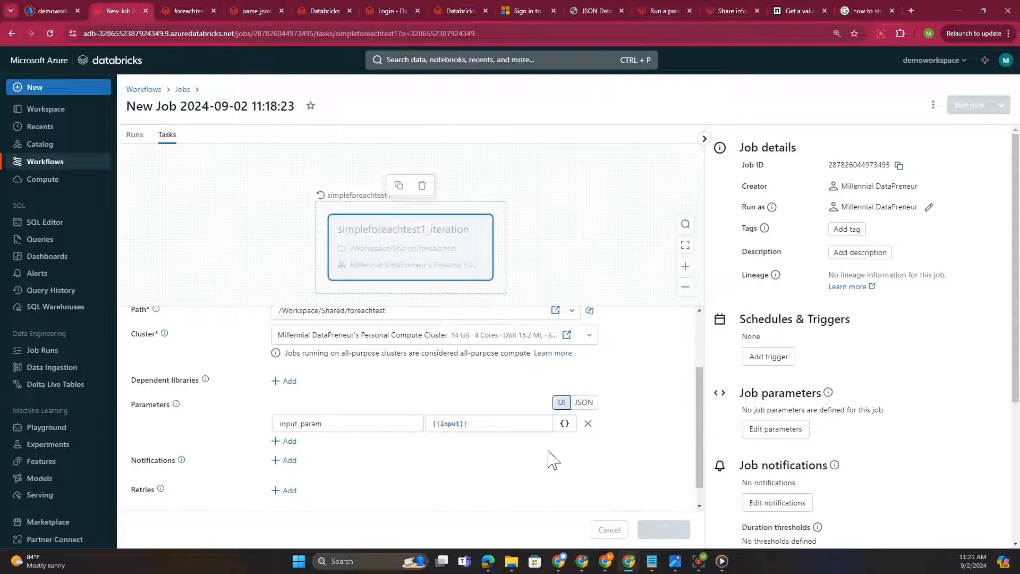
{"action": "scroll", "coordinate": [457, 419], "scroll_direction": "down", "scroll_amount": 2}
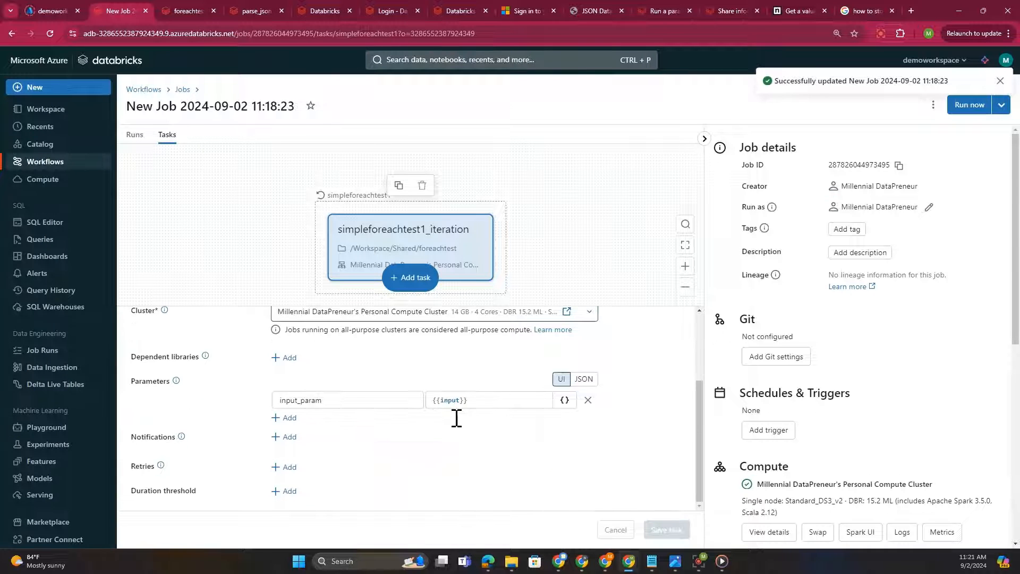
{"action": "scroll", "coordinate": [456, 420], "scroll_direction": "up", "scroll_amount": 2}
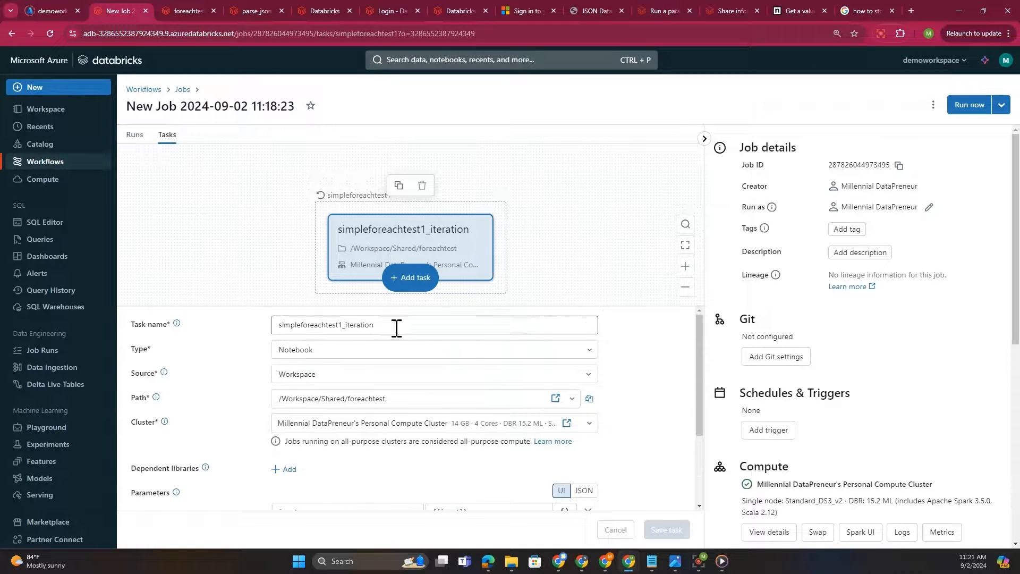
{"action": "scroll", "coordinate": [531, 423], "scroll_direction": "down", "scroll_amount": 2}
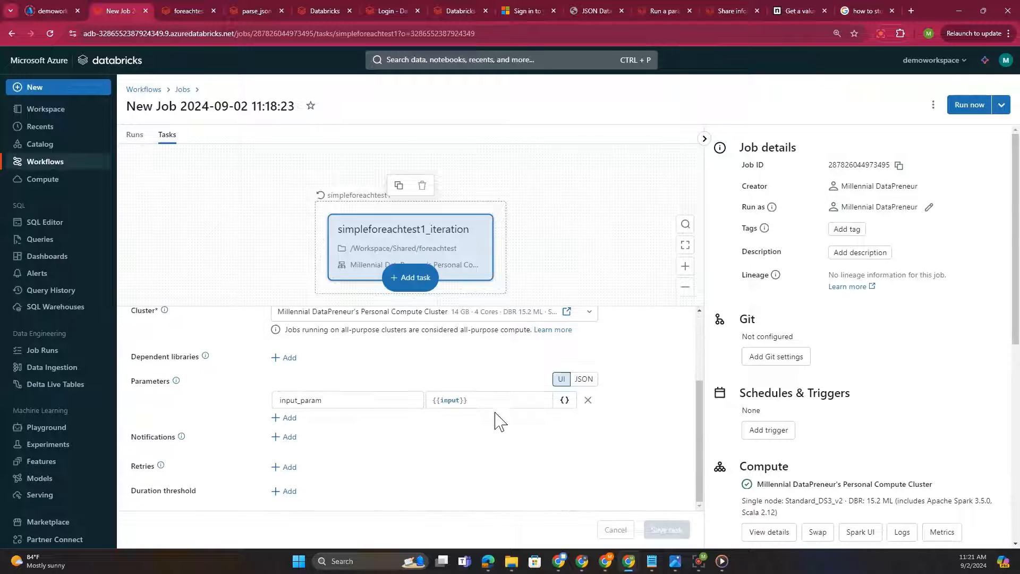
Rename the job as simpleforeachExample.
{"action": "left_click", "coordinate": [214, 107]}
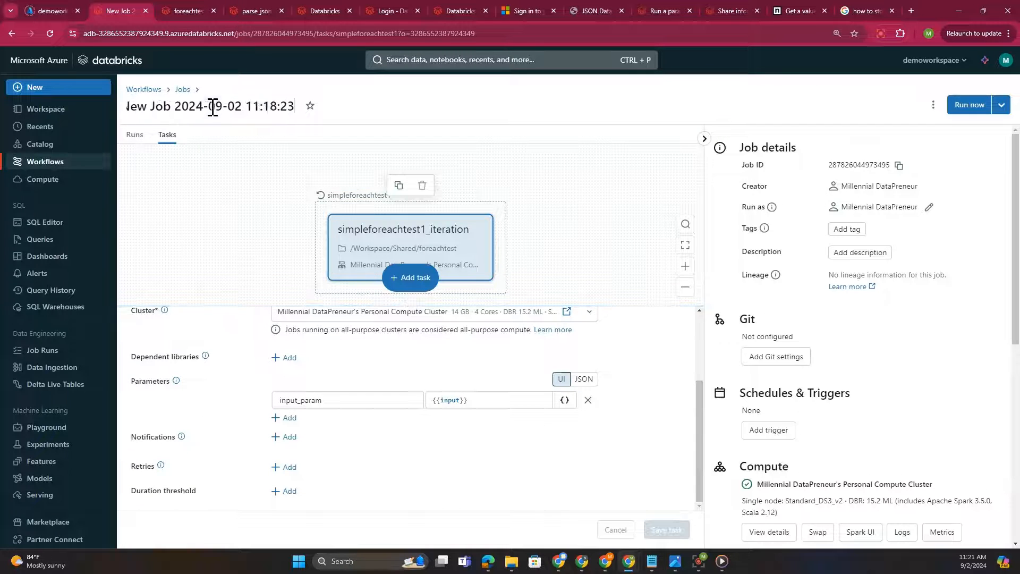
{"action": "double_click", "coordinate": [214, 107]}
{"action": "triple_click", "coordinate": [213, 107]}
{"action": "scroll", "coordinate": [290, 354], "scroll_direction": "up", "scroll_amount": 2}
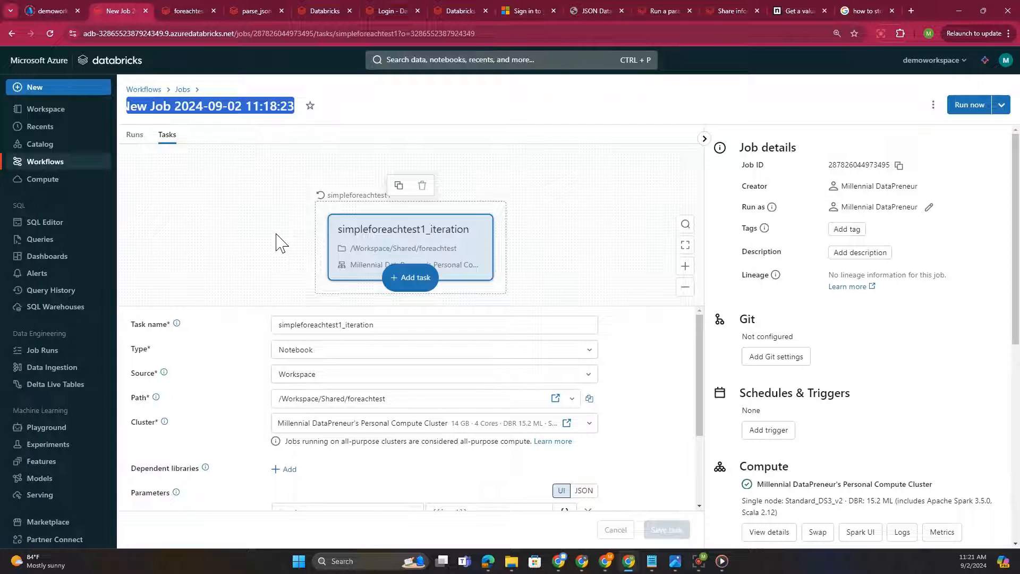
{"action": "type", "text": "simpl"}
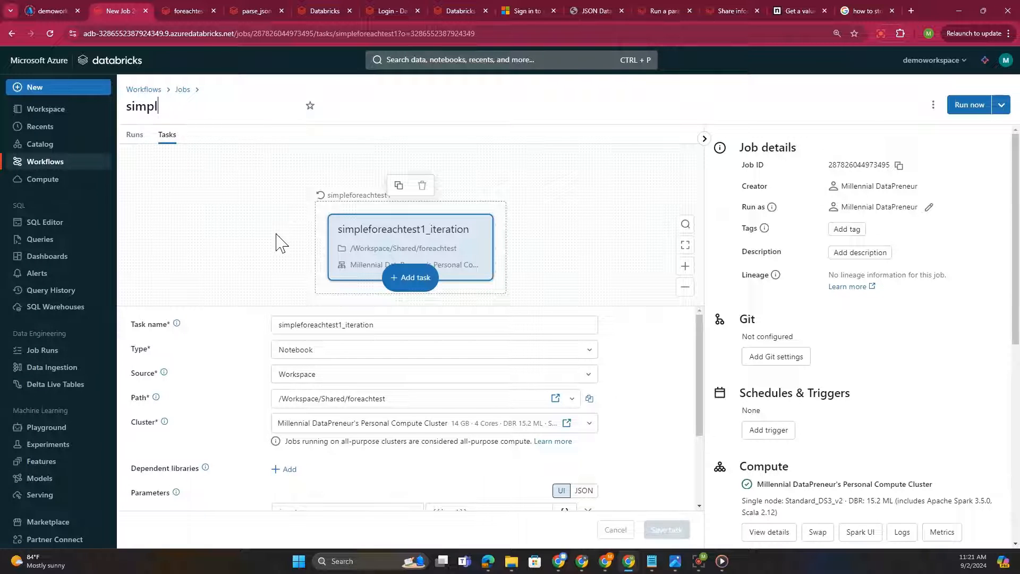
{"action": "type", "text": "eforeachExample"}
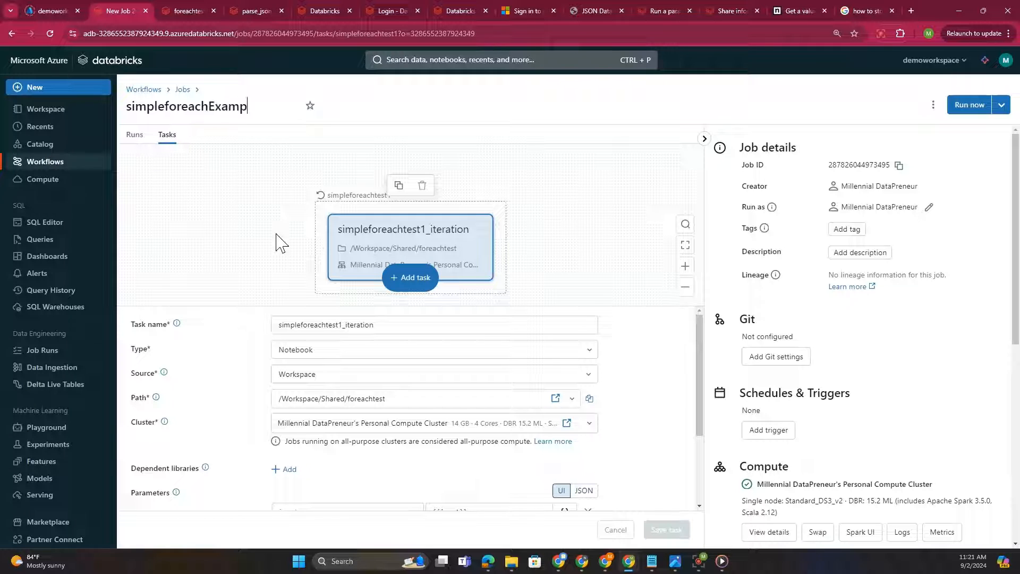
{"action": "left_click", "coordinate": [568, 278]}
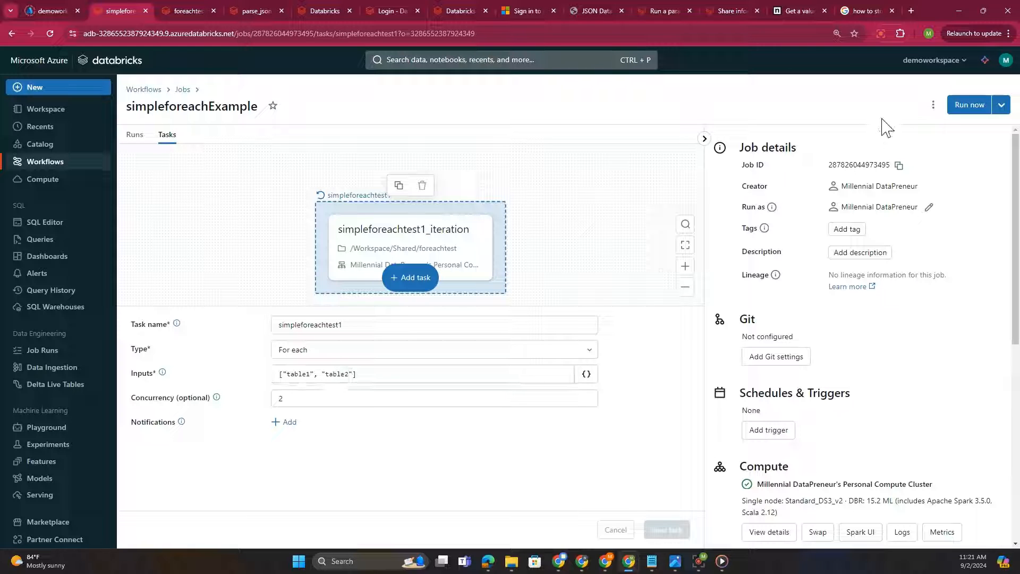
Run the job and check the printed output and resolved input_param value of its table2 iteration.
{"action": "left_click", "coordinate": [964, 113]}
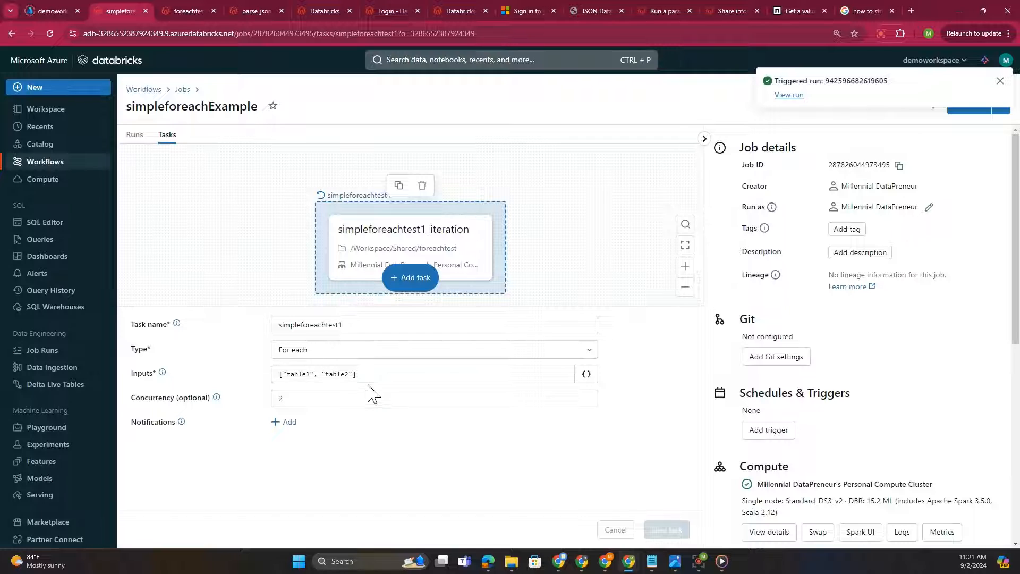
{"action": "left_click", "coordinate": [789, 95]}
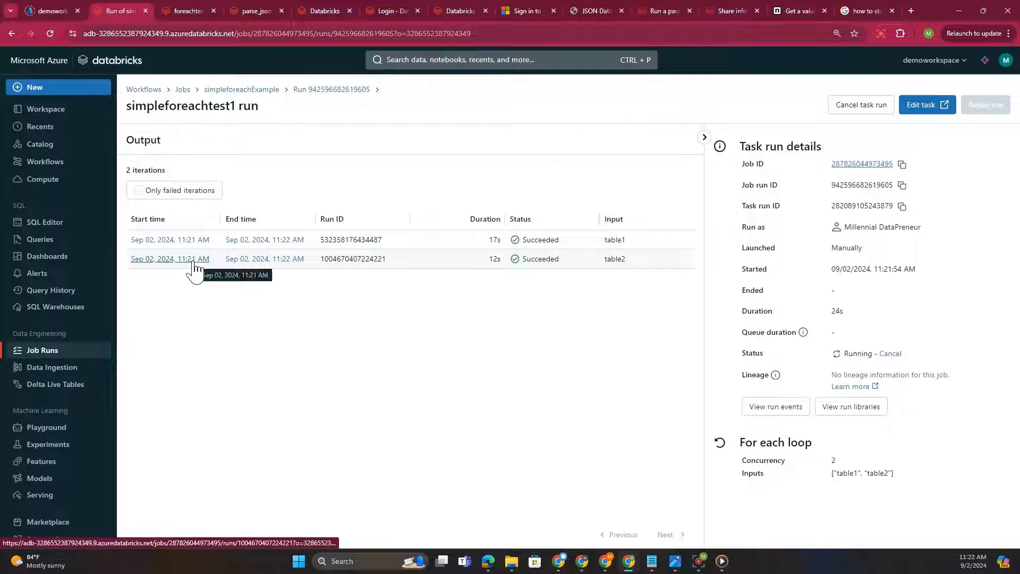
{"action": "left_click", "coordinate": [194, 261]}
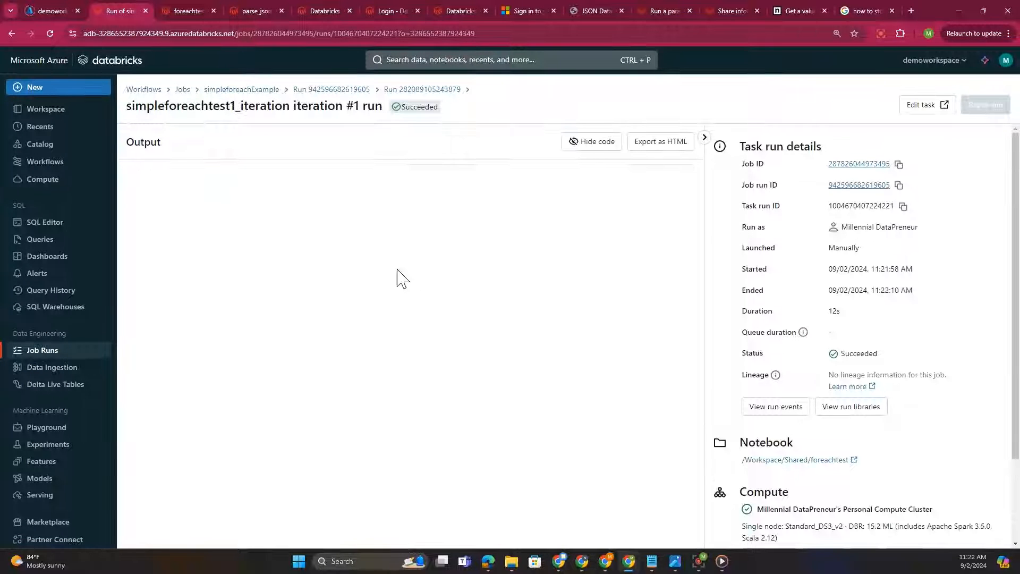
{"action": "scroll", "coordinate": [776, 484], "scroll_direction": "down", "scroll_amount": 1}
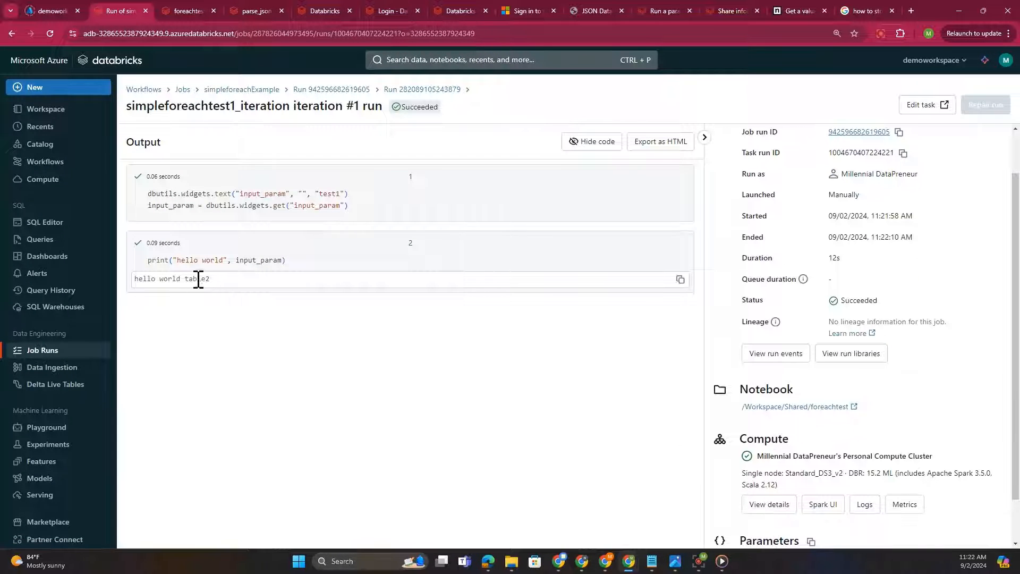
{"action": "scroll", "coordinate": [723, 463], "scroll_direction": "down", "scroll_amount": 1}
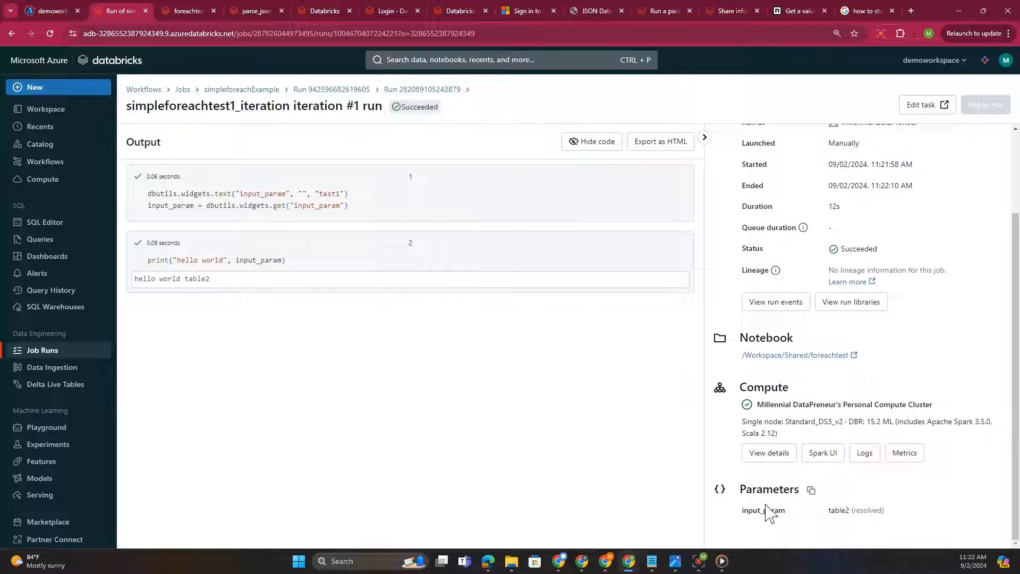
{"action": "left_click_drag", "start_coordinate": [742, 514], "coordinate": [855, 524]}
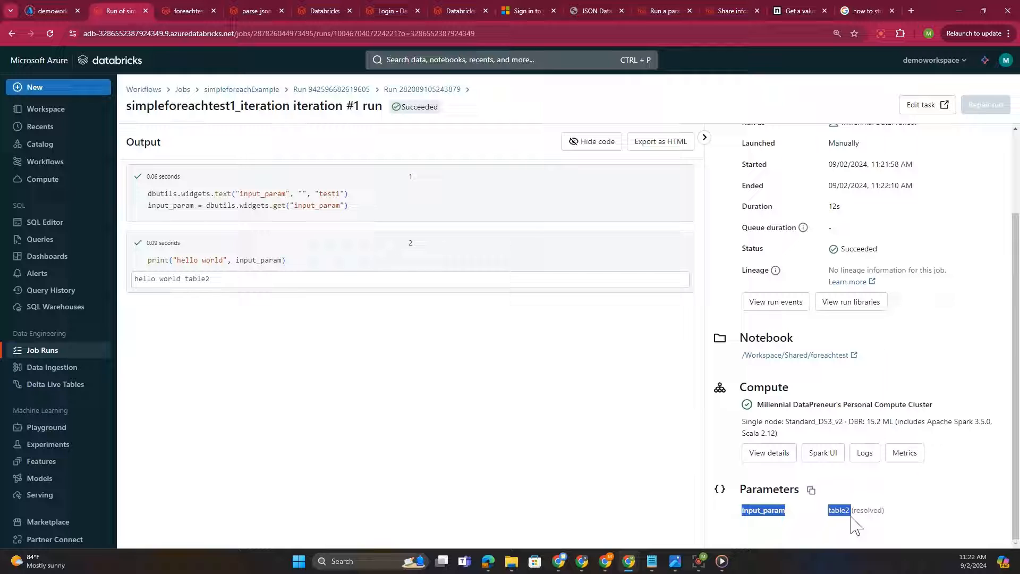
Reopen the run from the job's run history to check each iteration's input value, and return to the jobs list.
{"action": "left_click", "coordinate": [314, 89]}
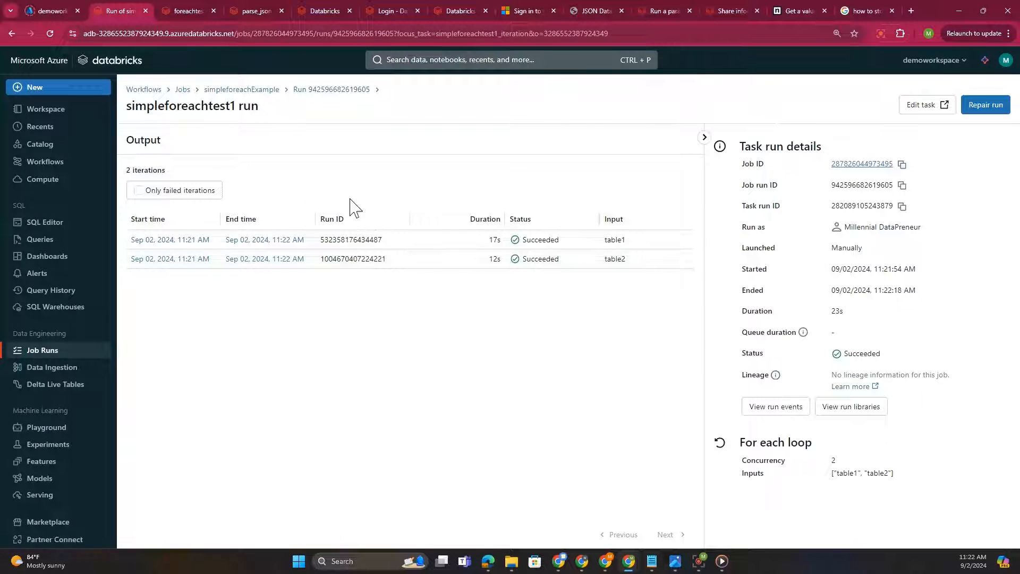
{"action": "left_click", "coordinate": [273, 95]}
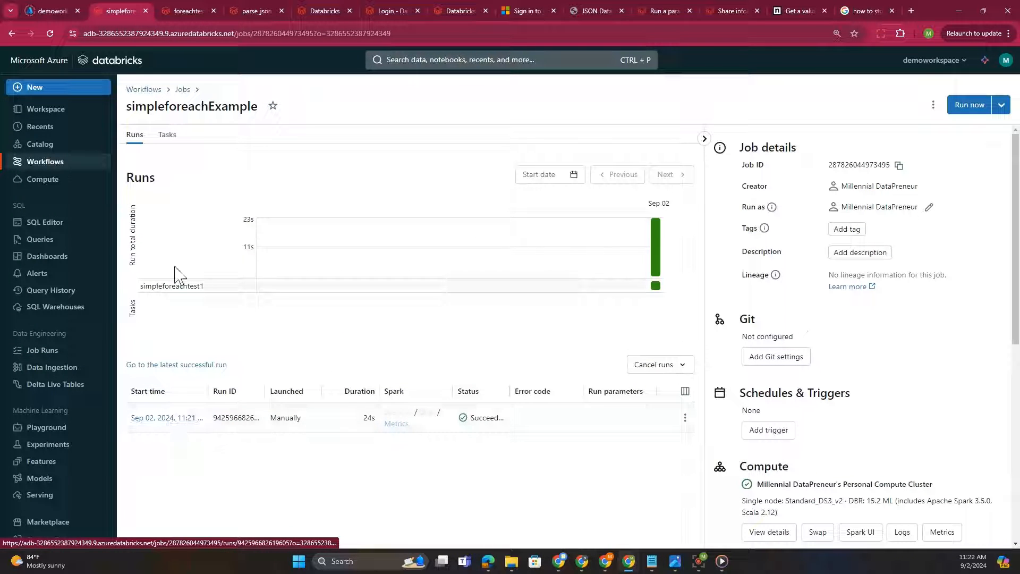
{"action": "left_click", "coordinate": [159, 419]}
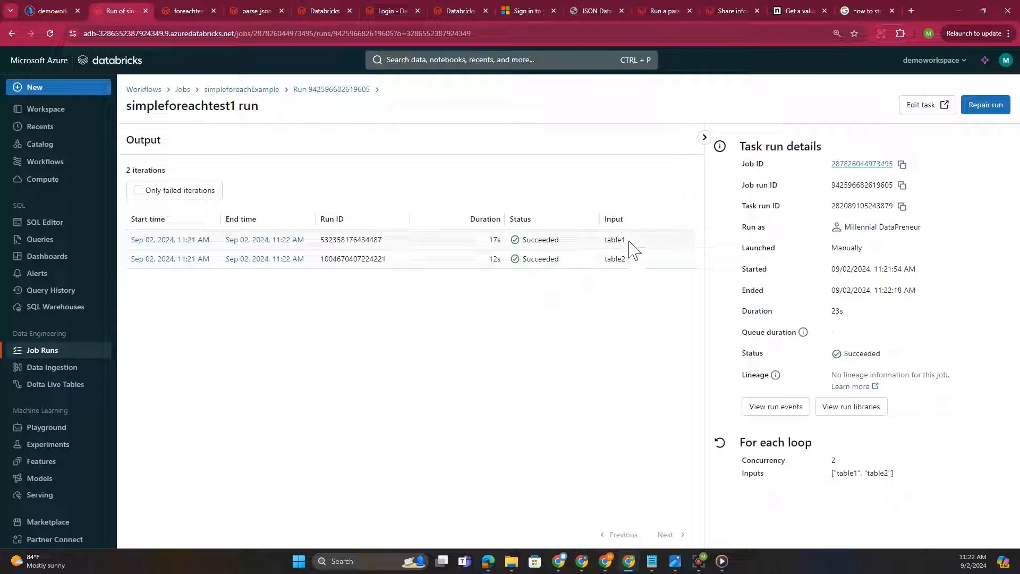
{"action": "left_click_drag", "start_coordinate": [629, 241], "coordinate": [601, 259]}
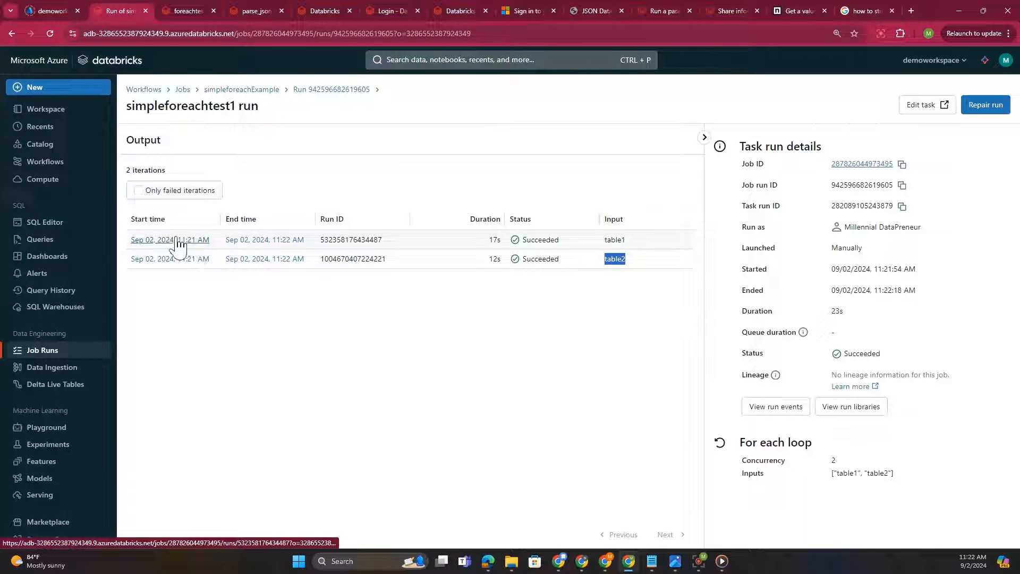
{"action": "left_click_drag", "start_coordinate": [628, 240], "coordinate": [598, 261]}
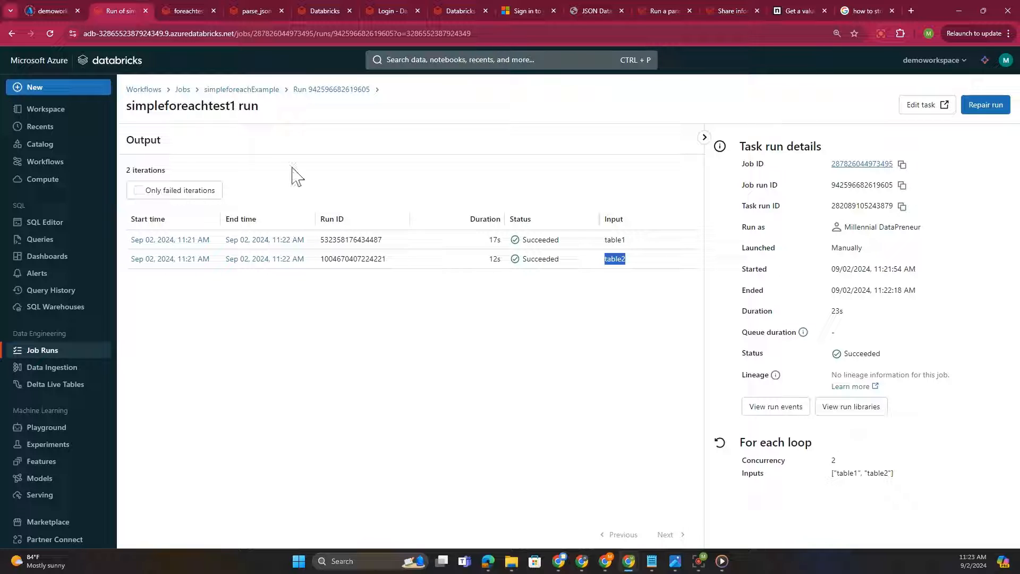
{"action": "left_click", "coordinate": [181, 90]}
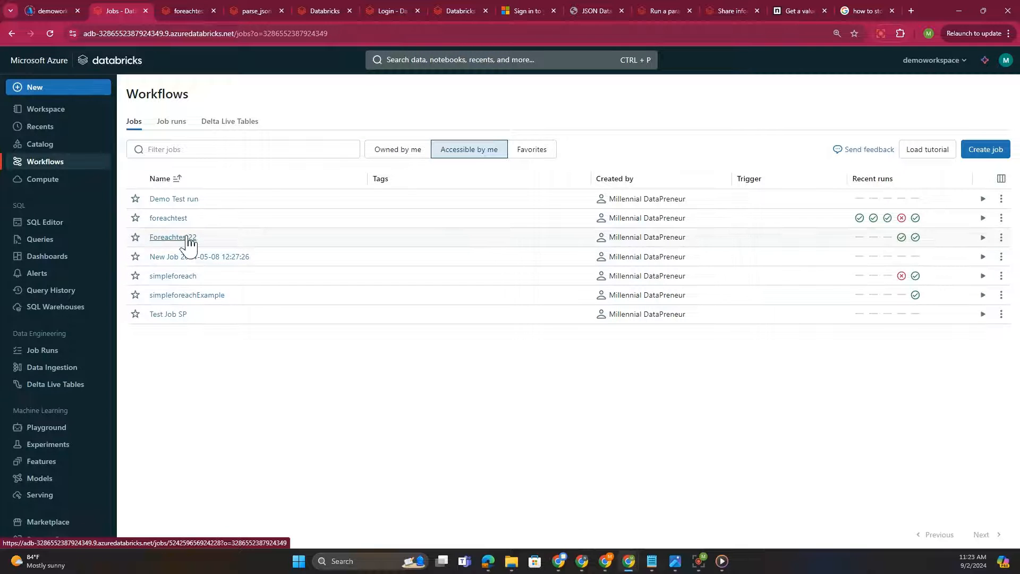
Open the task graph of the foreachtest job, and switch to the parse_json notebook.
{"action": "left_click", "coordinate": [175, 224]}
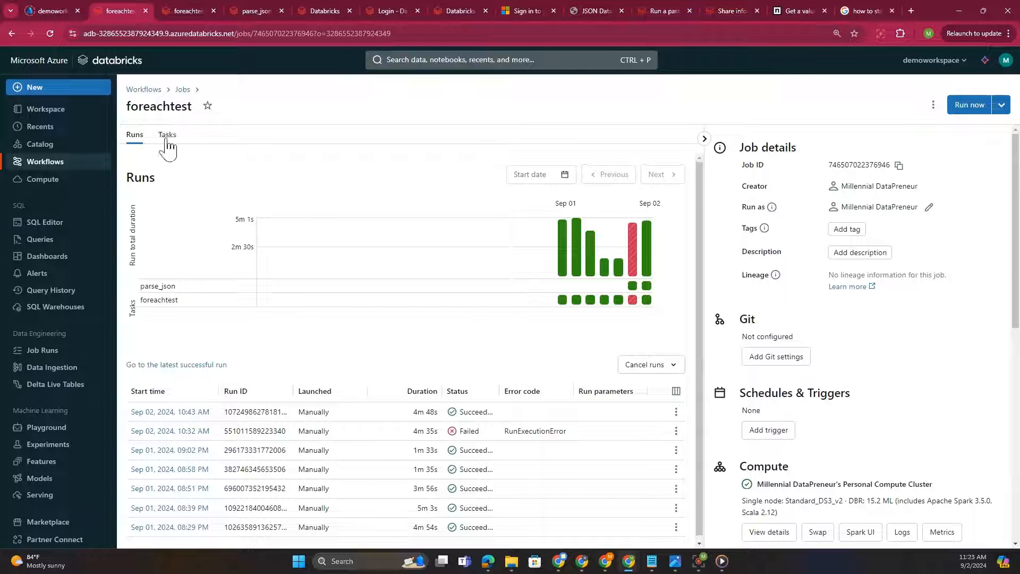
{"action": "left_click", "coordinate": [166, 139]}
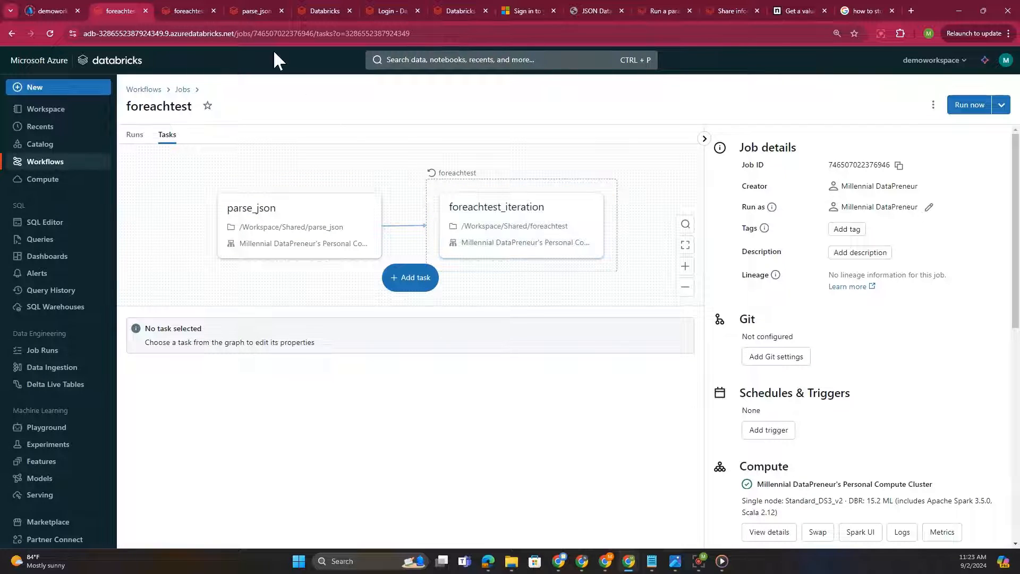
{"action": "left_click", "coordinate": [257, 12]}
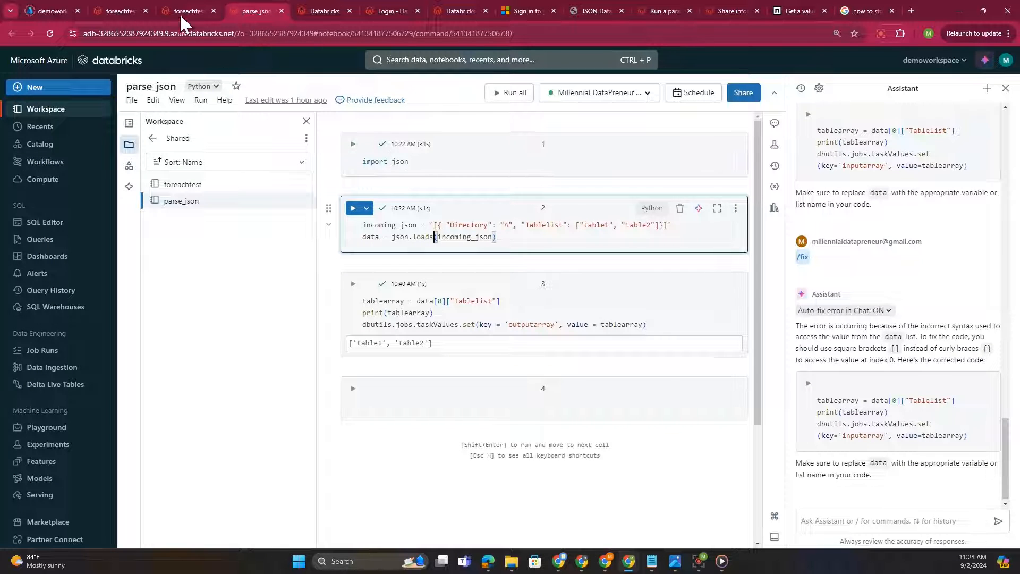
Examine the incoming_json string in the parse_json notebook and how its Tablelist array is extracted into tablearray.
{"action": "left_click", "coordinate": [425, 163]}
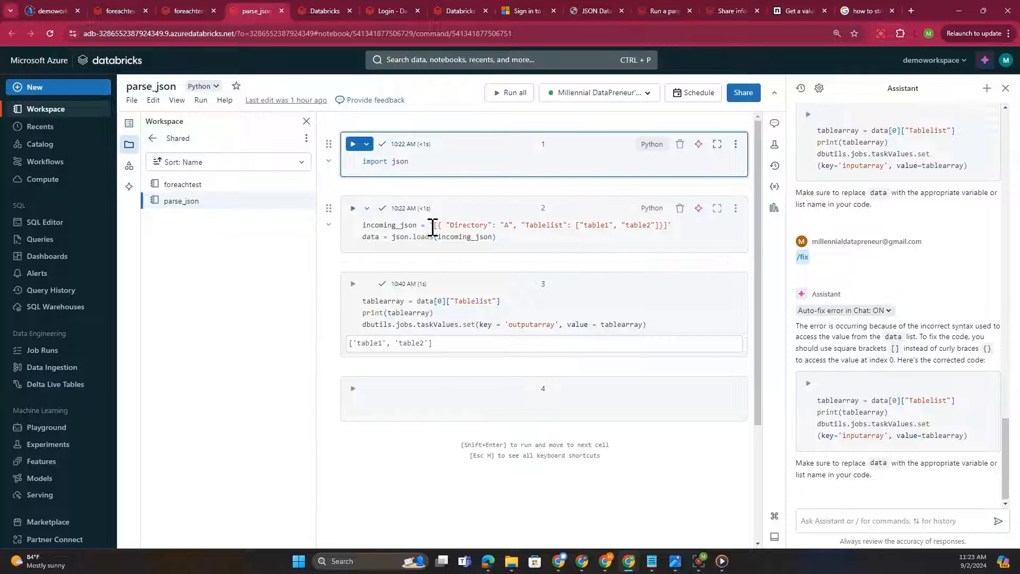
{"action": "left_click_drag", "start_coordinate": [433, 226], "coordinate": [668, 230]}
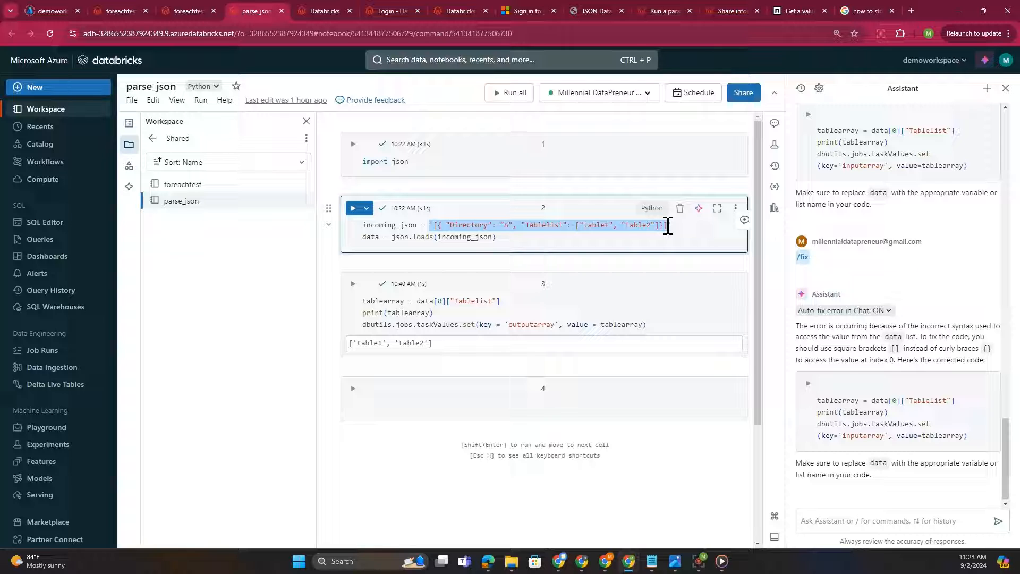
{"action": "left_click", "coordinate": [659, 239]}
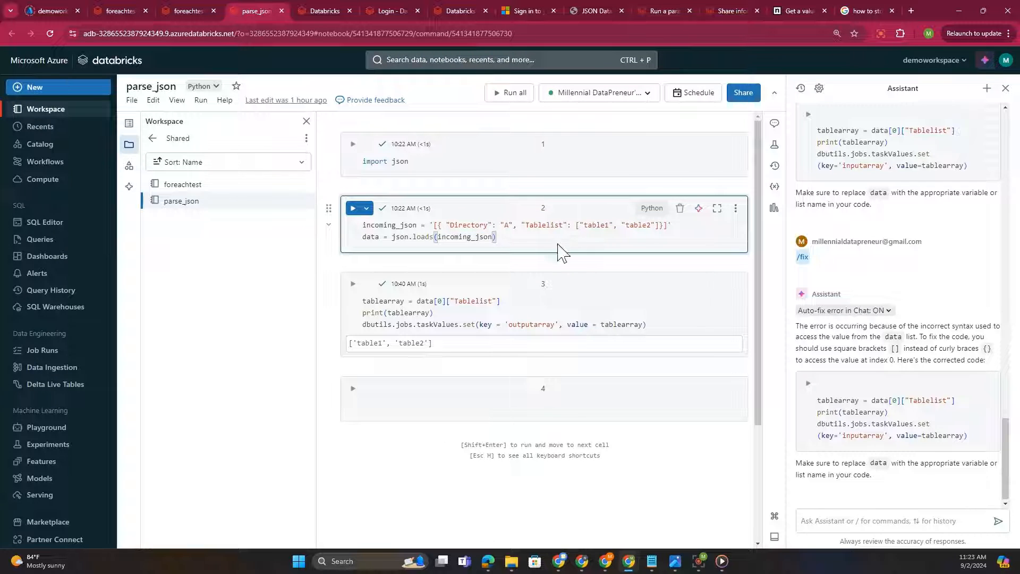
{"action": "left_click_drag", "start_coordinate": [526, 225], "coordinate": [659, 225]}
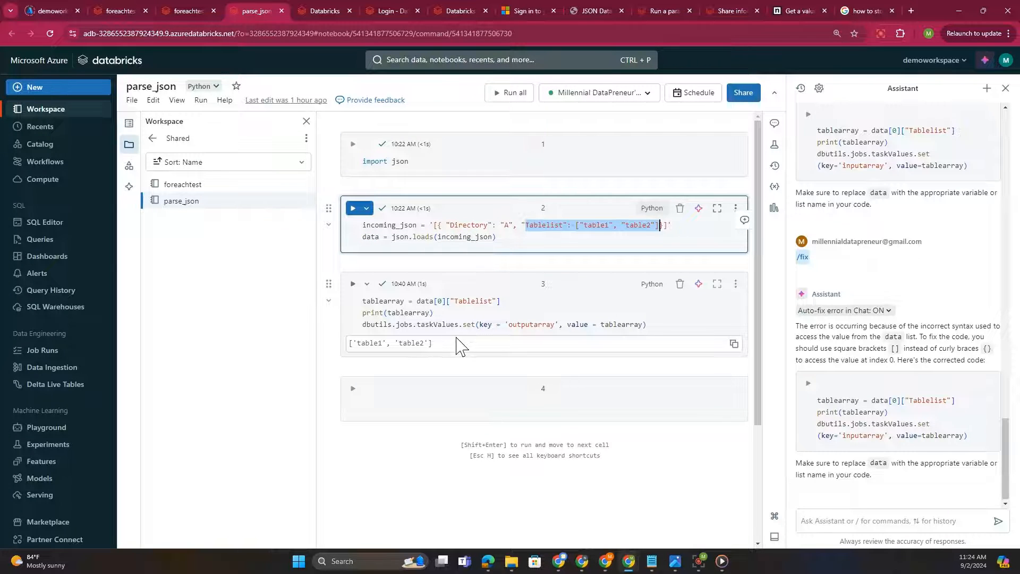
{"action": "left_click_drag", "start_coordinate": [434, 225], "coordinate": [672, 228]}
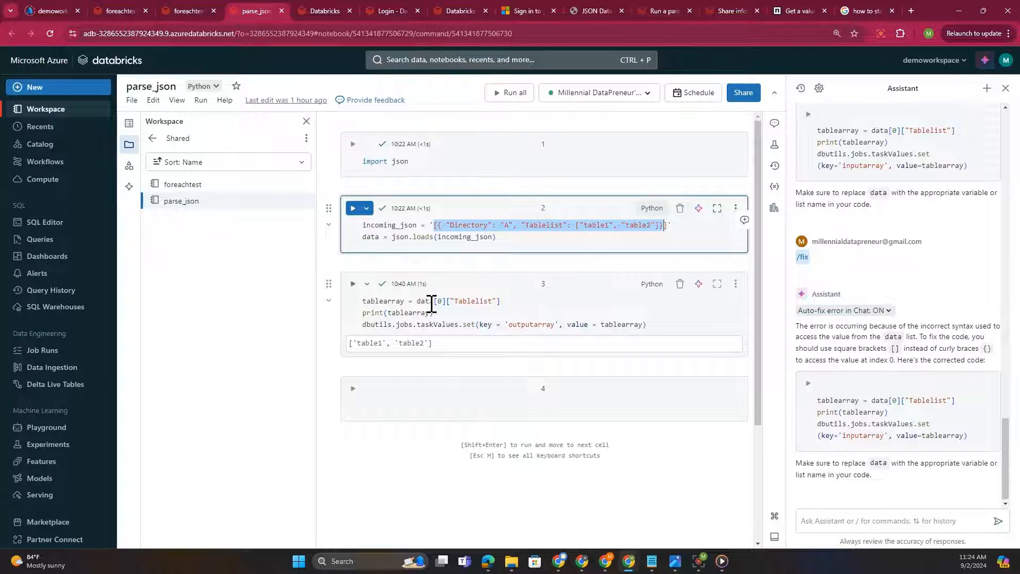
{"action": "left_click_drag", "start_coordinate": [418, 301], "coordinate": [502, 301]}
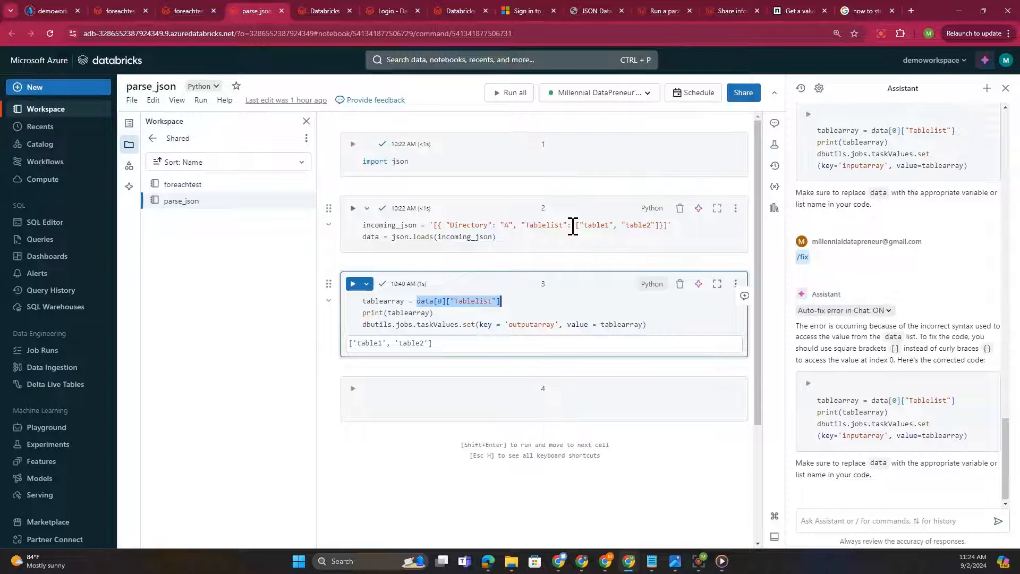
{"action": "left_click_drag", "start_coordinate": [574, 225], "coordinate": [660, 226]}
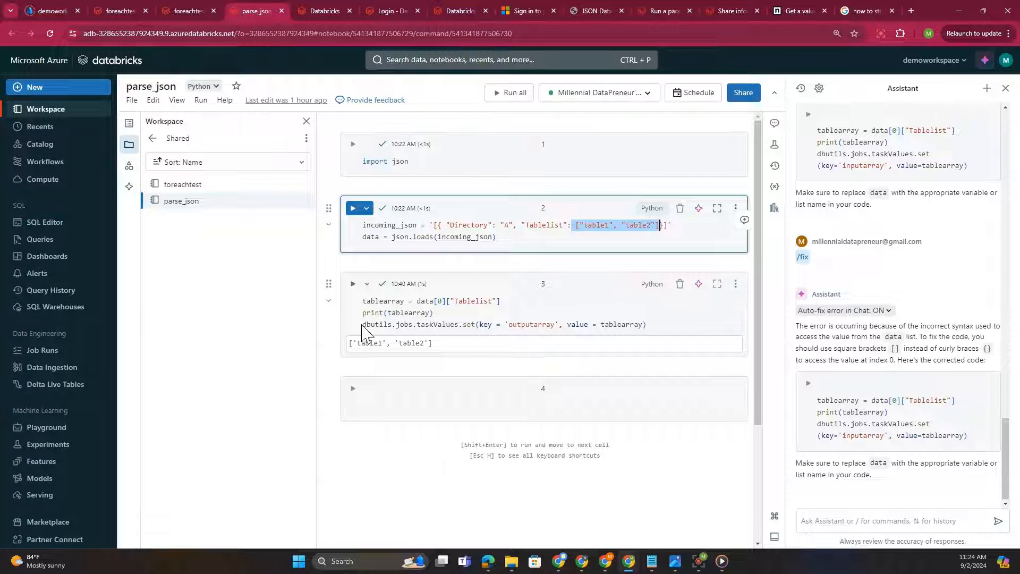
Examine the dbutils.jobs.taskValues.set line that passes on tablearray, and the array printed by its cell.
{"action": "left_click_drag", "start_coordinate": [362, 324], "coordinate": [654, 324]}
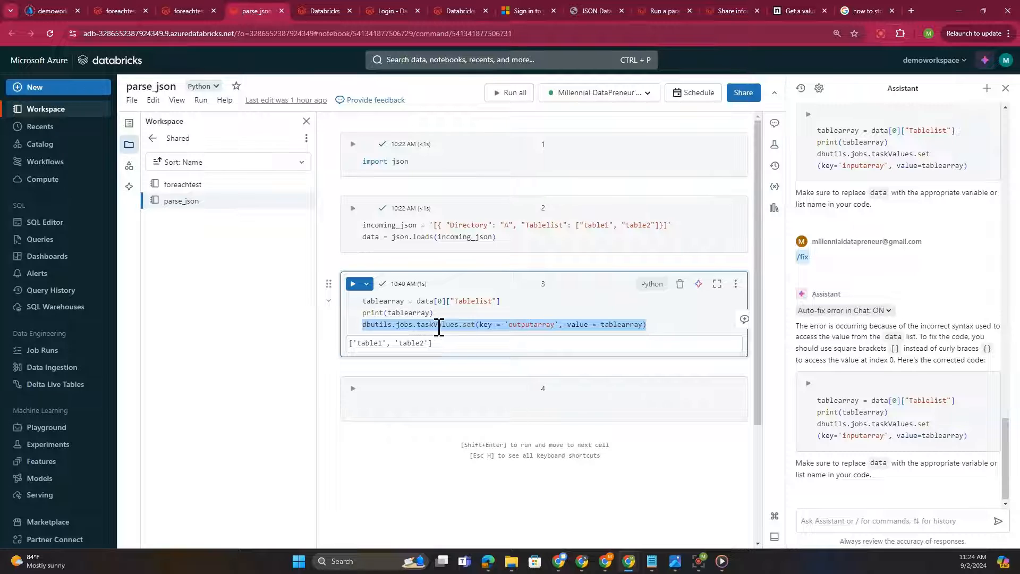
{"action": "left_click", "coordinate": [603, 325]}
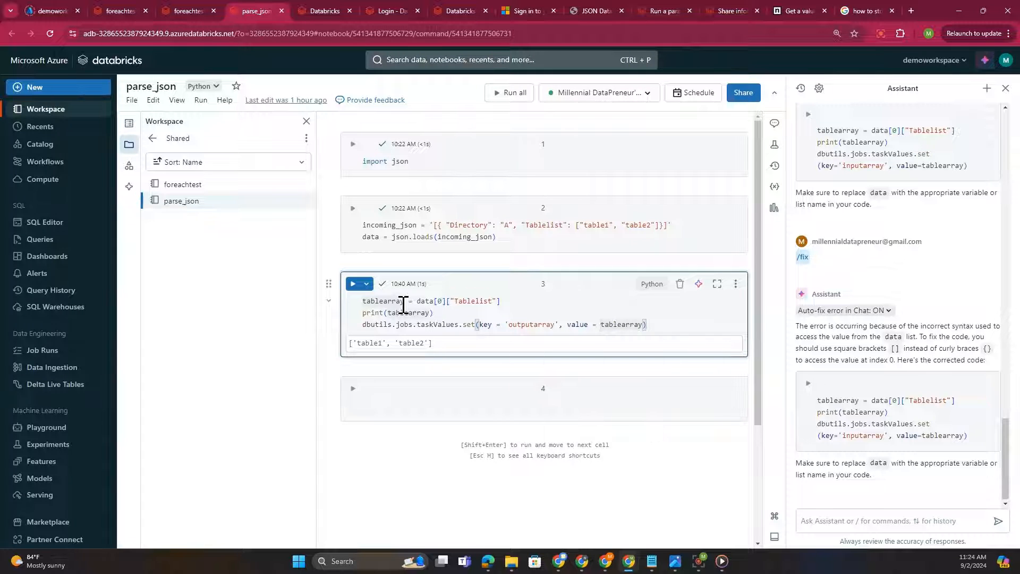
{"action": "left_click_drag", "start_coordinate": [433, 345], "coordinate": [349, 345]}
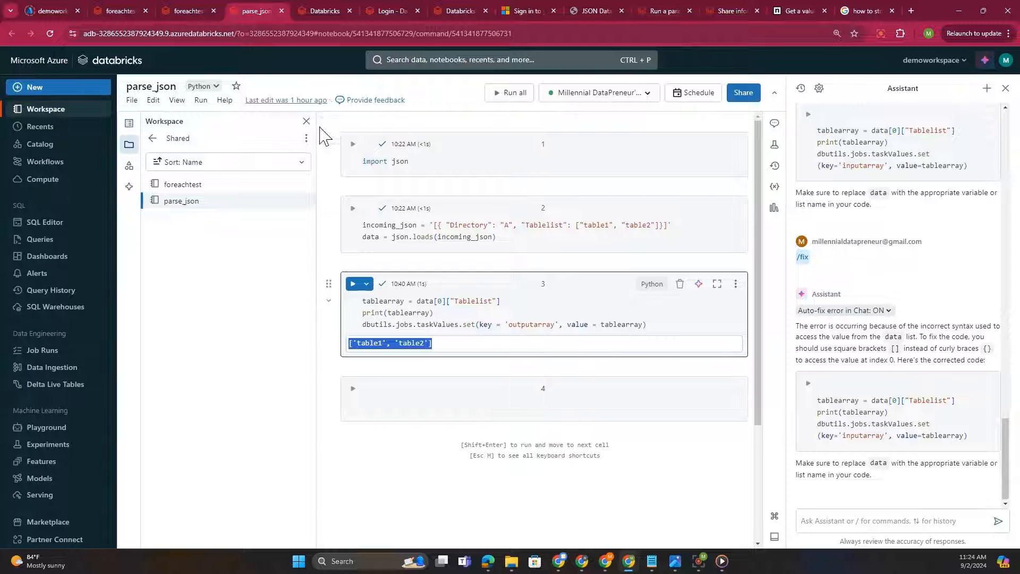
Run all cells of the parse_json notebook and compare the printed array with the outputarray task value key.
{"action": "left_click", "coordinate": [510, 91]}
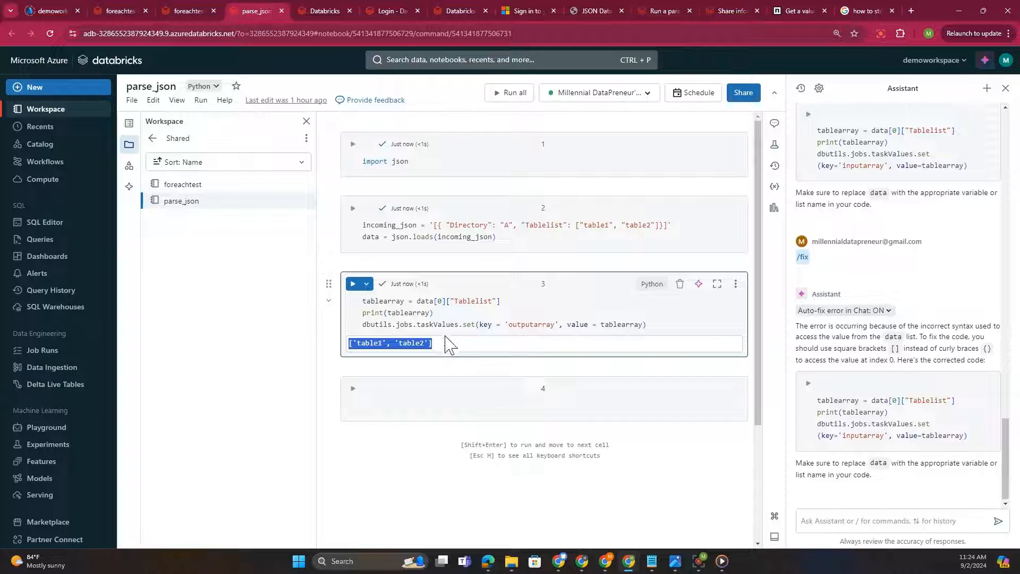
{"action": "left_click_drag", "start_coordinate": [435, 344], "coordinate": [351, 345]}
{"action": "double_click", "coordinate": [531, 324]}
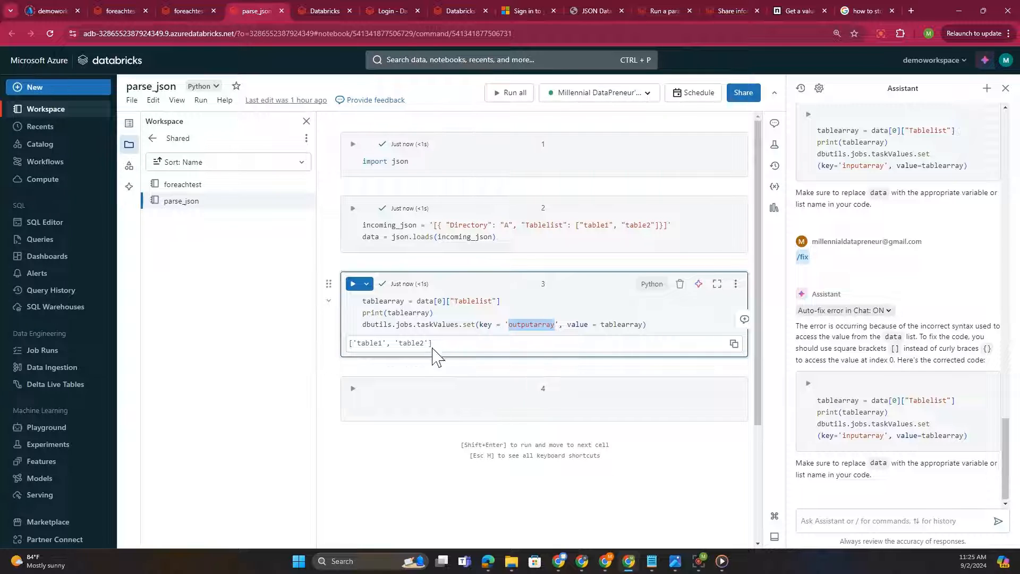
{"action": "left_click_drag", "start_coordinate": [434, 343], "coordinate": [346, 351]}
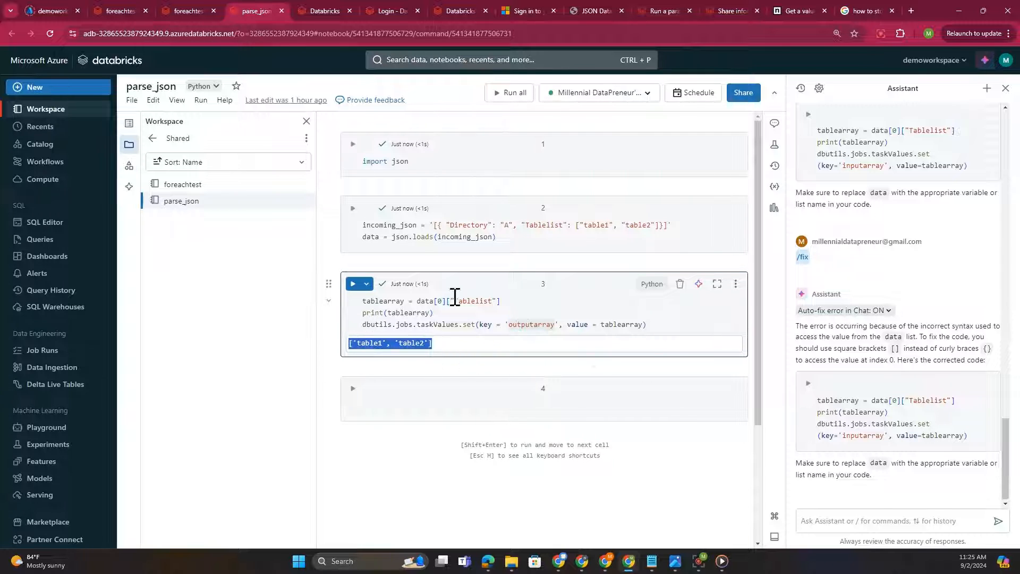
Return to the foreachtest job and review the settings of its parse_json task.
{"action": "left_click", "coordinate": [181, 11]}
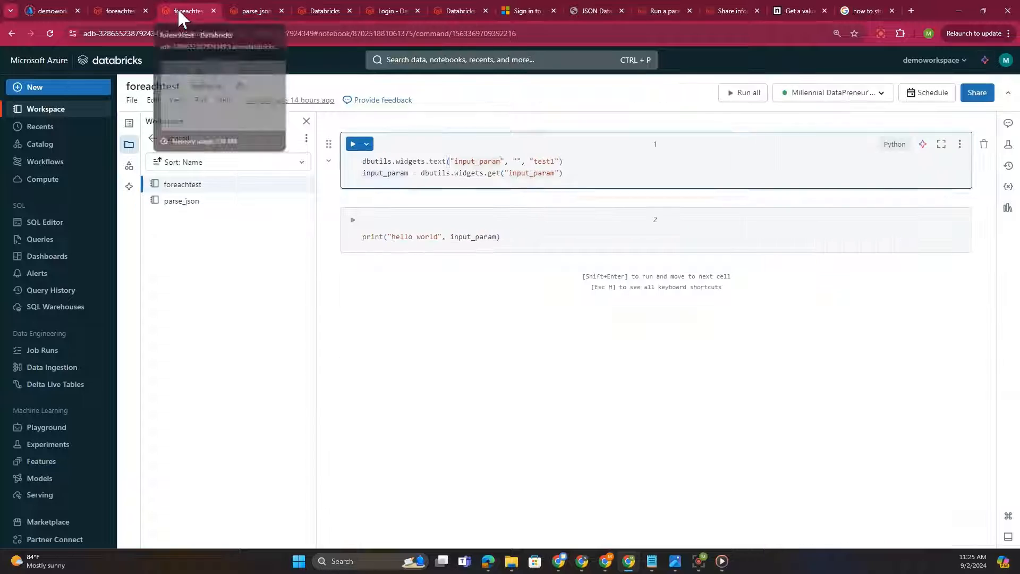
{"action": "left_click", "coordinate": [120, 11]}
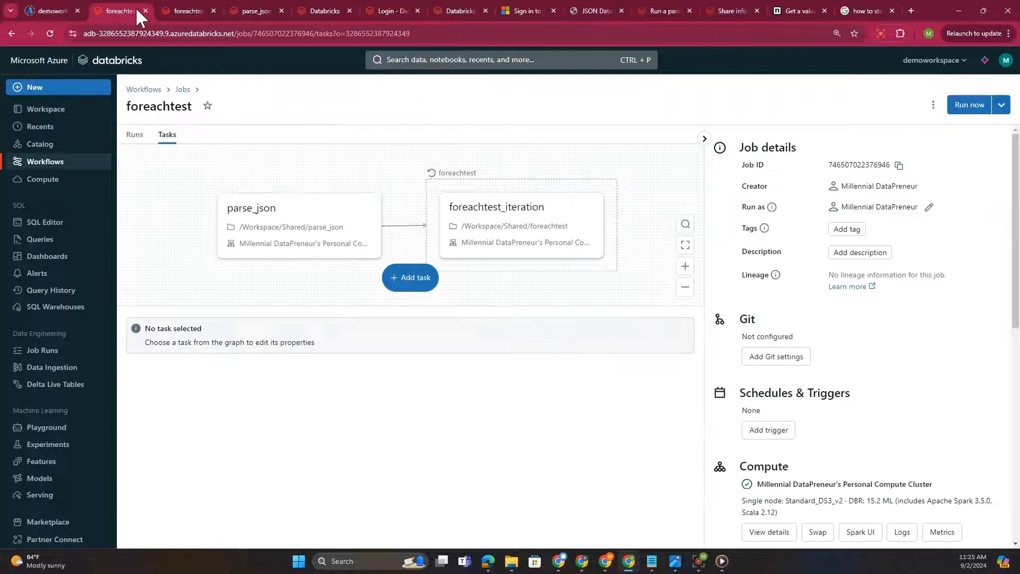
{"action": "left_click", "coordinate": [264, 221]}
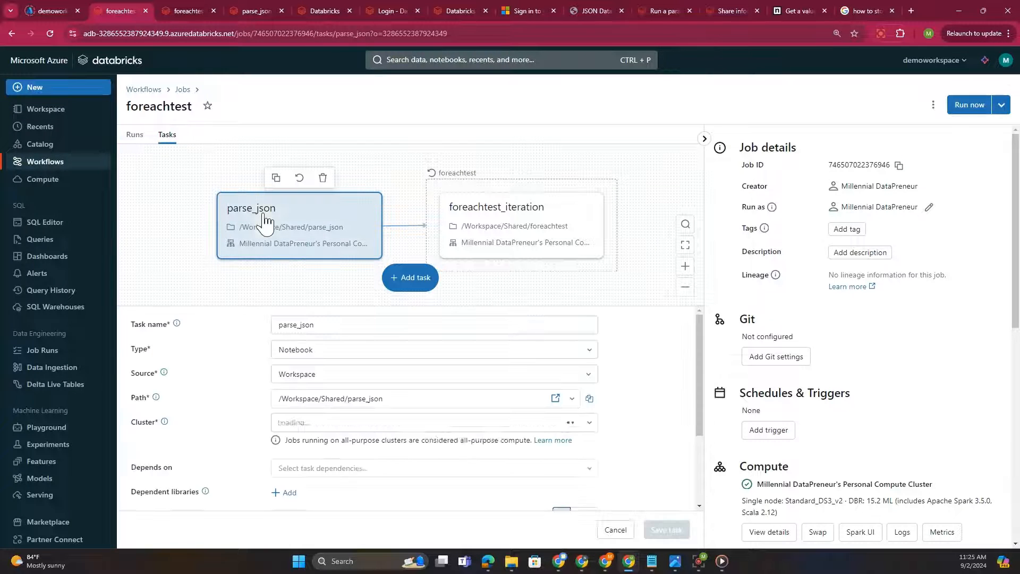
{"action": "scroll", "coordinate": [514, 413], "scroll_direction": "down", "scroll_amount": 1}
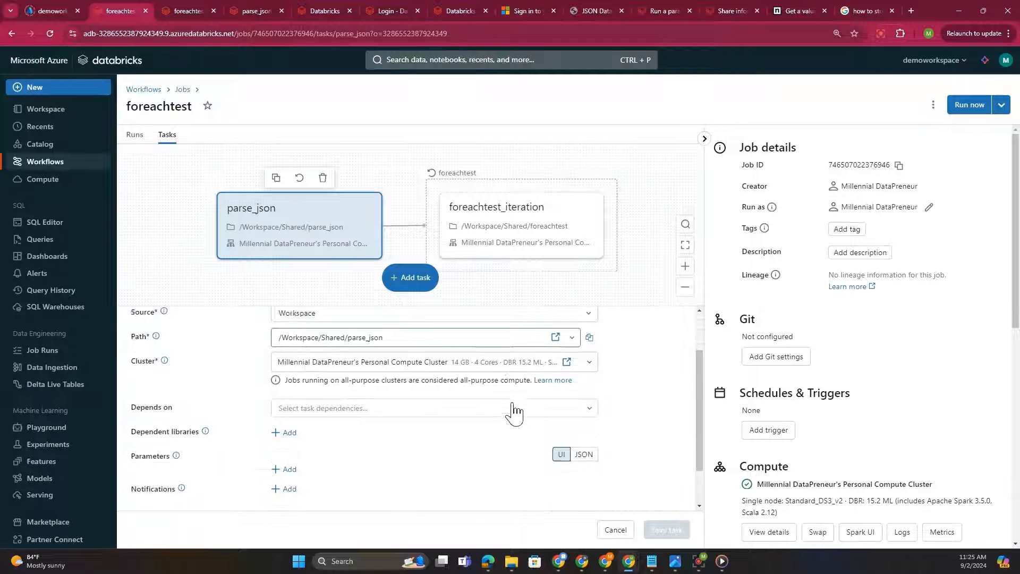
{"action": "scroll", "coordinate": [514, 413], "scroll_direction": "down", "scroll_amount": 1}
{"action": "scroll", "coordinate": [404, 420], "scroll_direction": "up", "scroll_amount": 2}
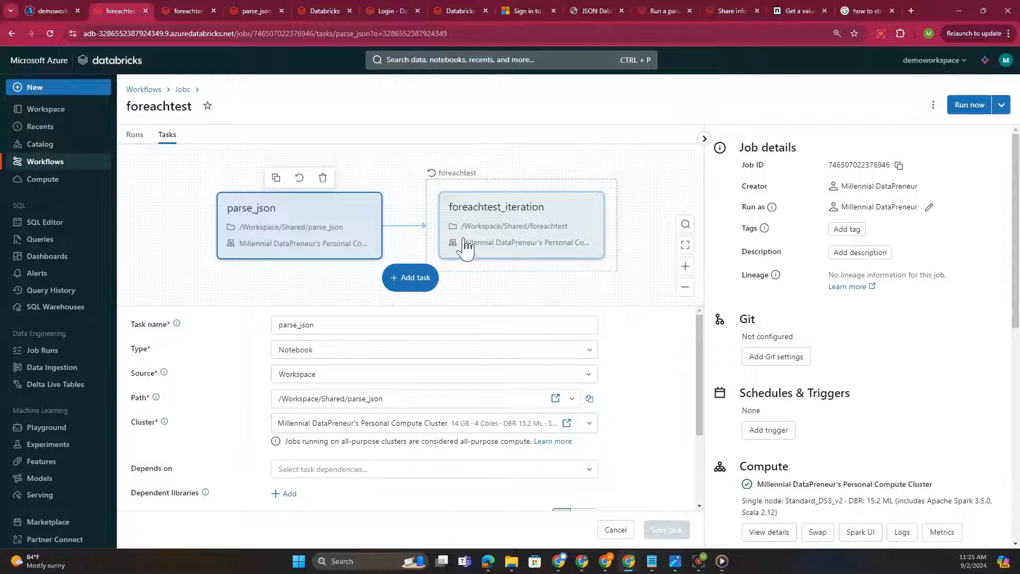
Open the foreachtest For each task and examine the task value reference in its Inputs.
{"action": "left_click", "coordinate": [431, 194]}
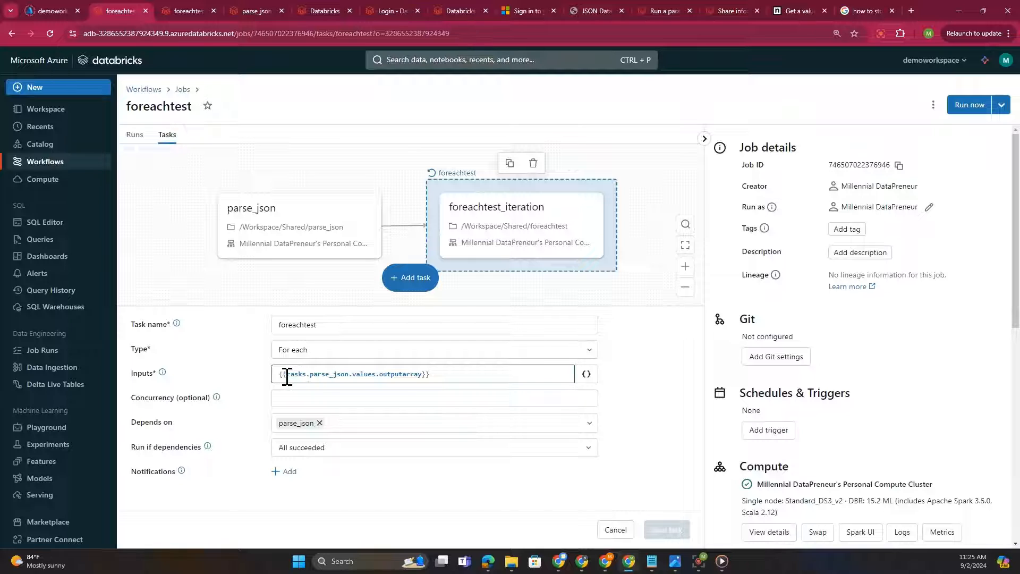
{"action": "left_click_drag", "start_coordinate": [281, 377], "coordinate": [431, 385]}
{"action": "left_click", "coordinate": [445, 382]}
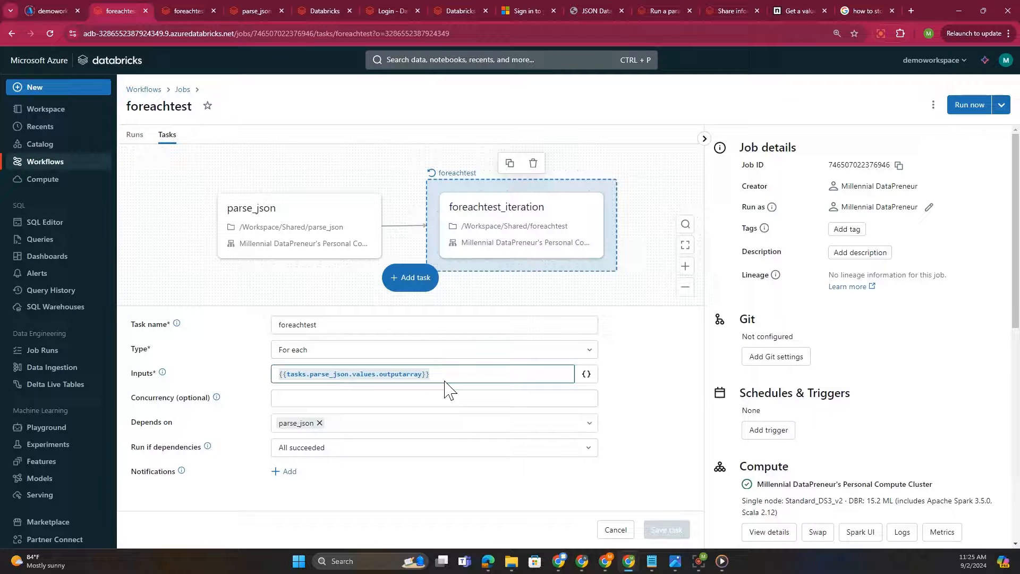
{"action": "left_click", "coordinate": [383, 374]}
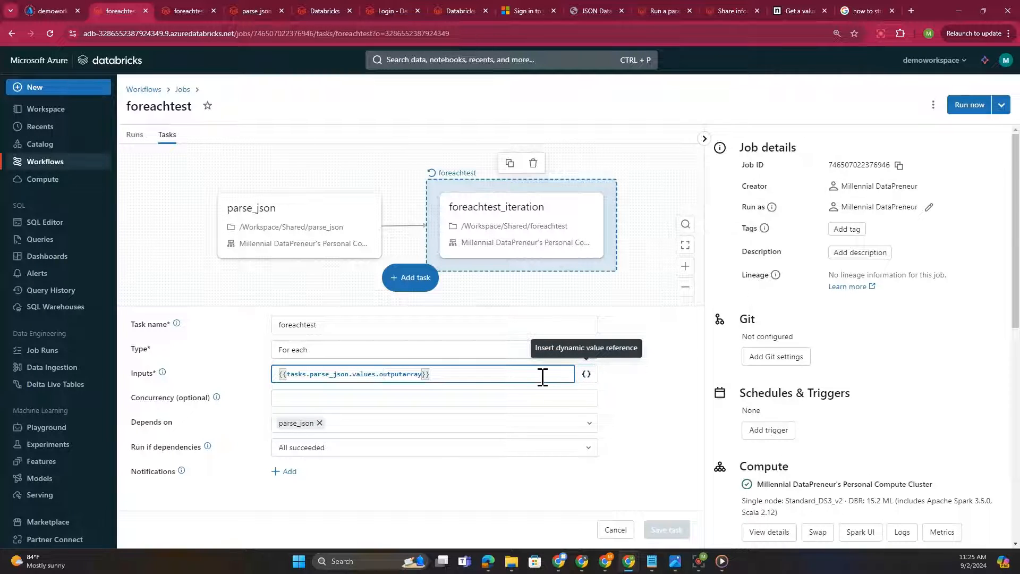
{"action": "left_click", "coordinate": [586, 378]}
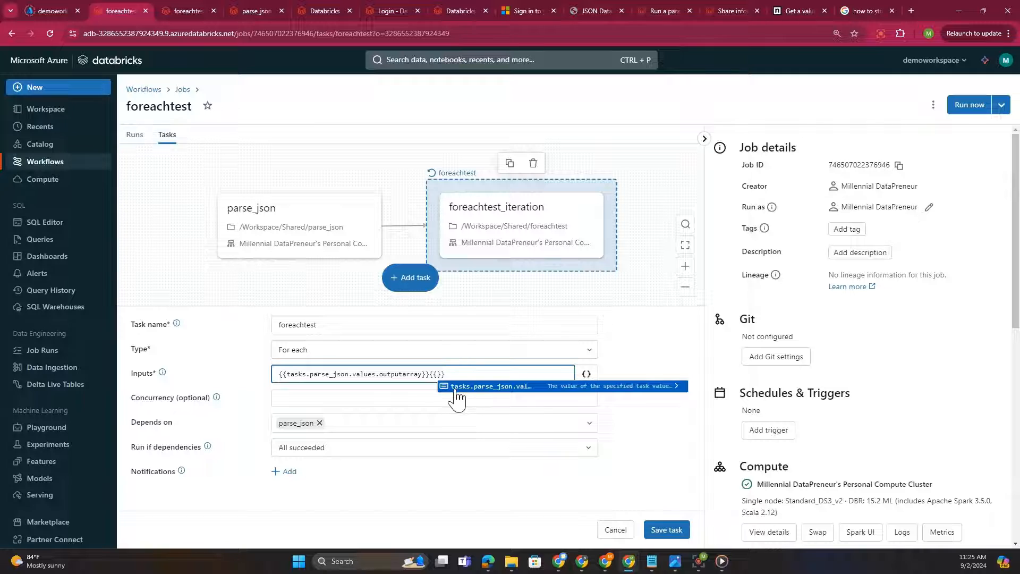
{"action": "left_click_drag", "start_coordinate": [467, 372], "coordinate": [437, 374]}
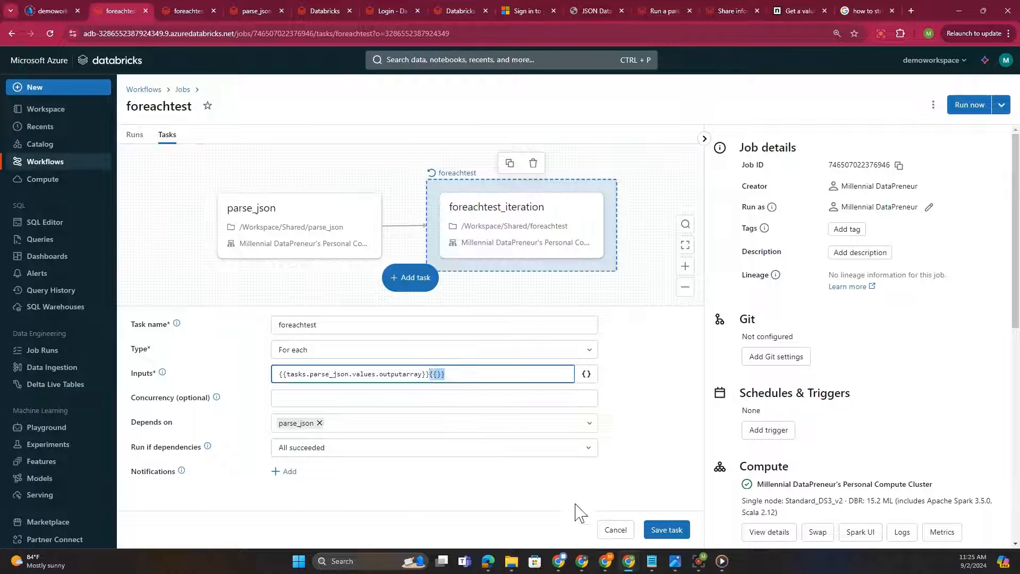
{"action": "left_click", "coordinate": [612, 530]}
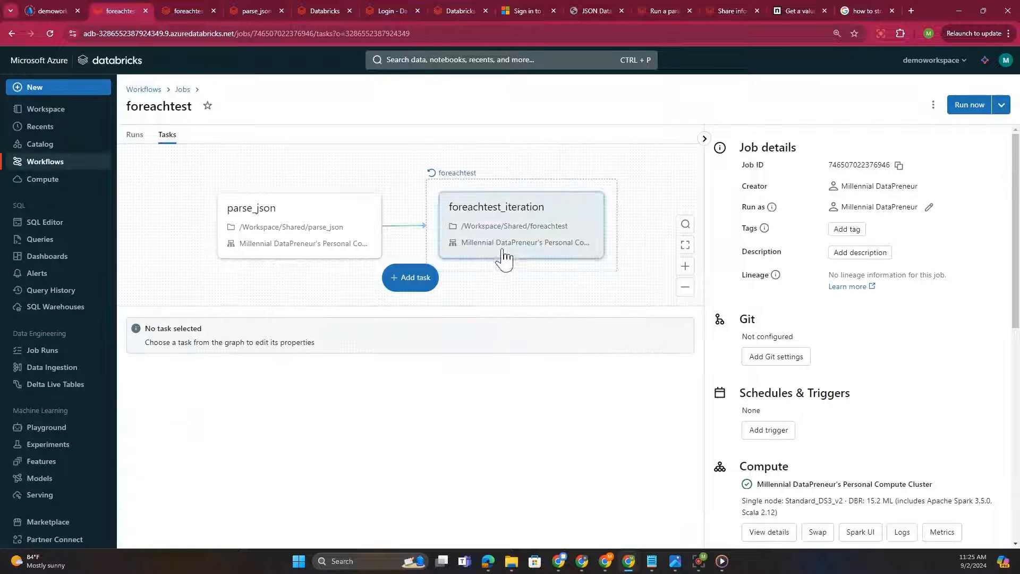
Reopen the foreachtest For each task, and review the taskValues set and get examples in the Databricks documentation on sharing information between tasks.
{"action": "left_click", "coordinate": [437, 192]}
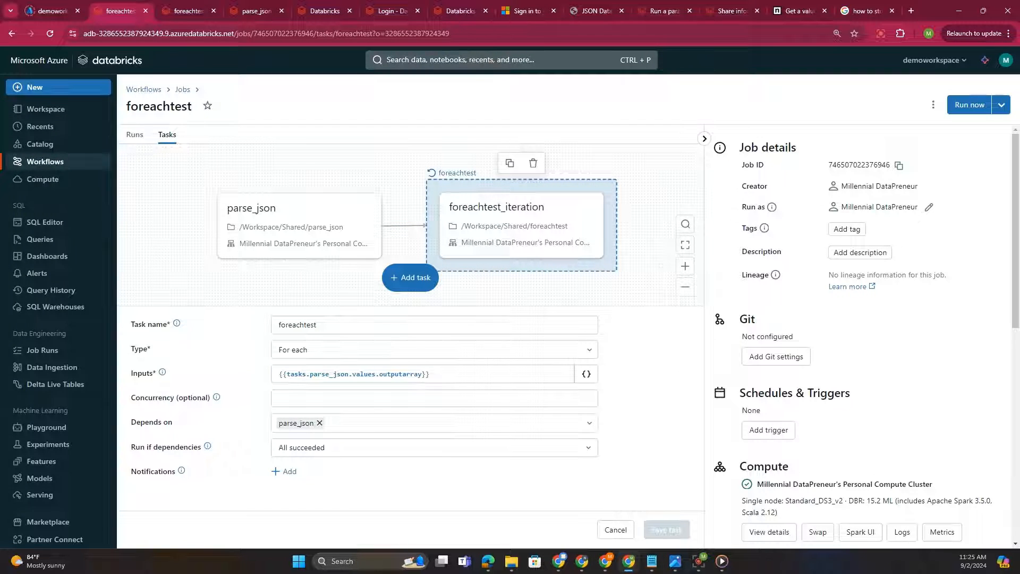
{"action": "key", "text": "alt+Tab"}
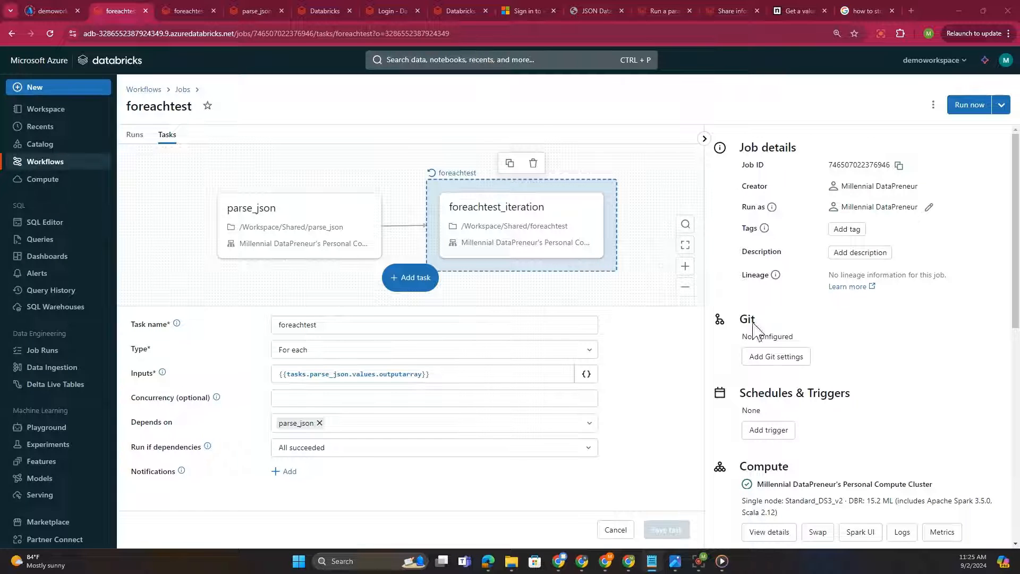
{"action": "left_click", "coordinate": [728, 10]}
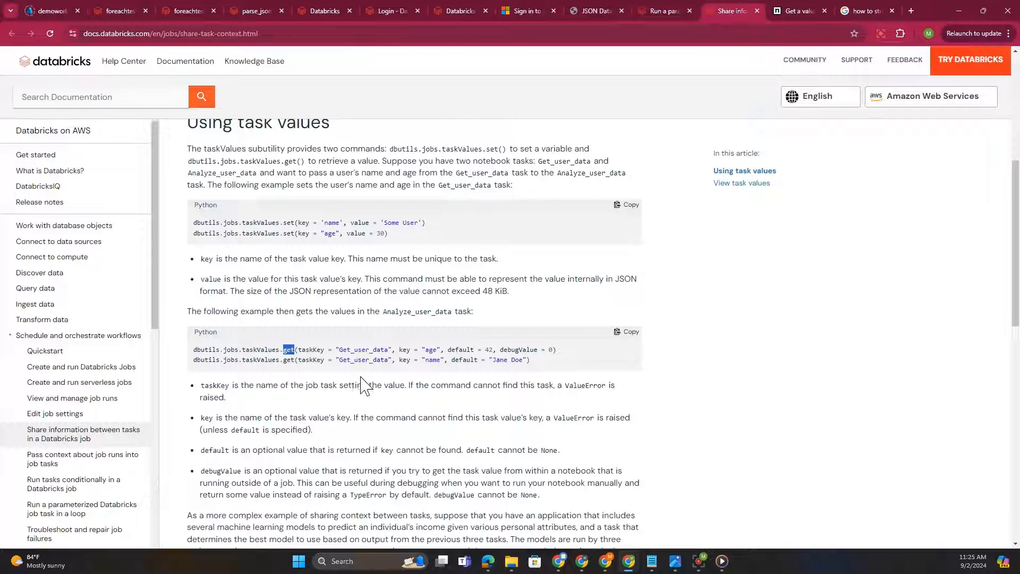
{"action": "scroll", "coordinate": [370, 332], "scroll_direction": "down", "scroll_amount": 2}
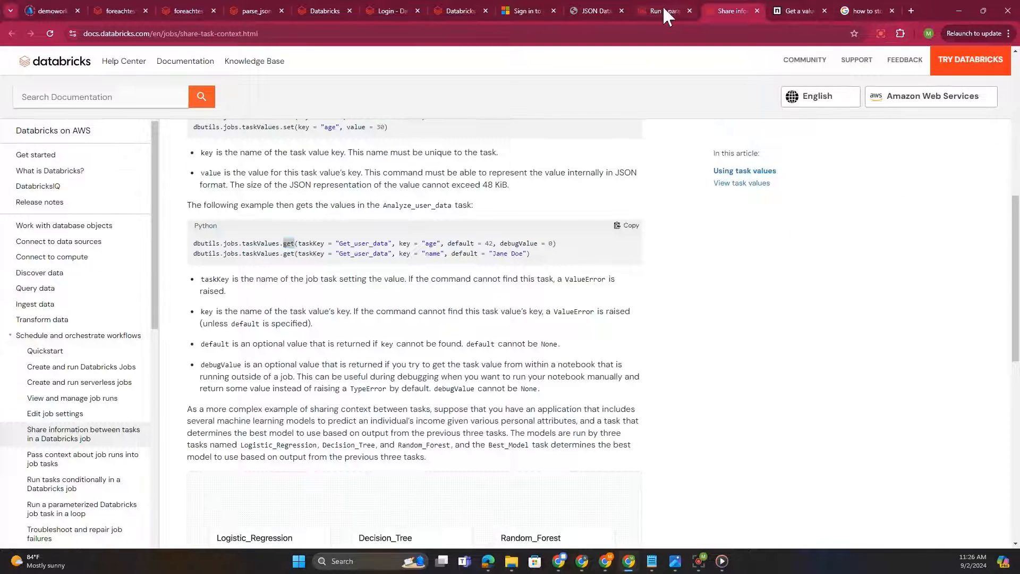
Find the task value reference syntax for Inputs in the For each documentation and examine its generate_countries_list task name part.
{"action": "left_click", "coordinate": [665, 10]}
{"action": "scroll", "coordinate": [441, 386], "scroll_direction": "down", "scroll_amount": 7}
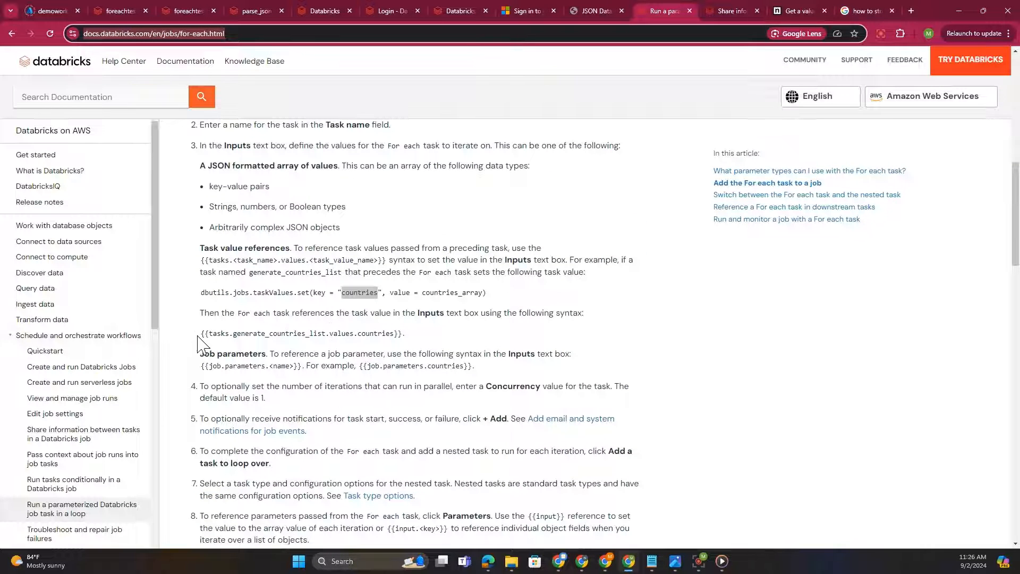
{"action": "left_click_drag", "start_coordinate": [198, 334], "coordinate": [428, 340]}
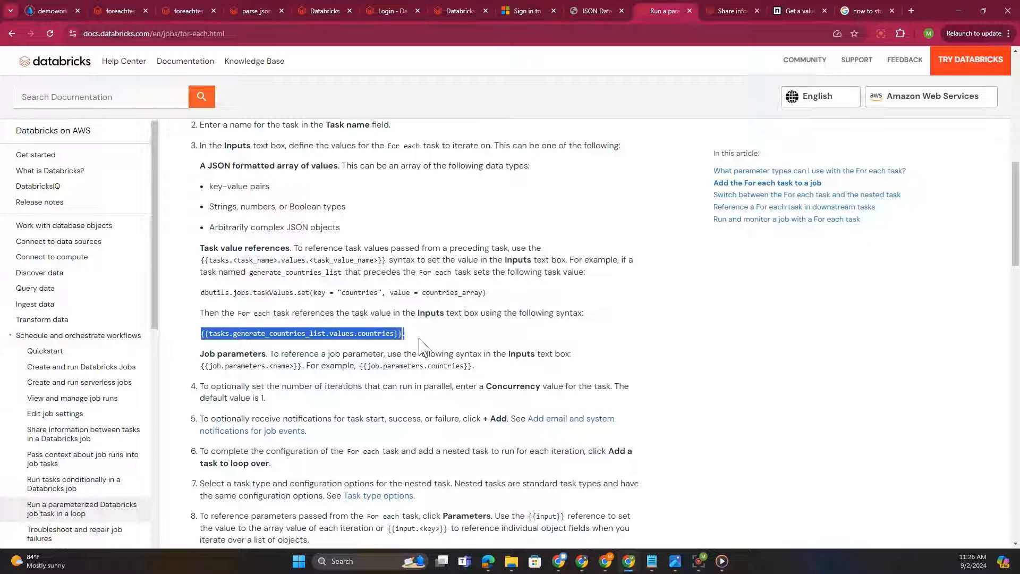
{"action": "left_click", "coordinate": [426, 346]}
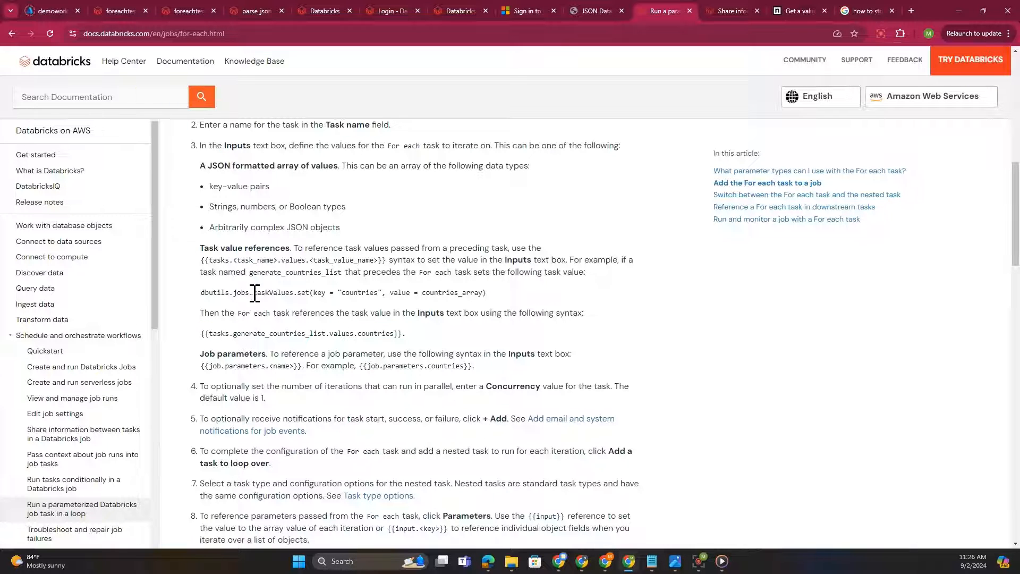
{"action": "left_click_drag", "start_coordinate": [226, 338], "coordinate": [220, 338]}
{"action": "left_click", "coordinate": [236, 336]}
{"action": "left_click_drag", "start_coordinate": [234, 335], "coordinate": [325, 339]}
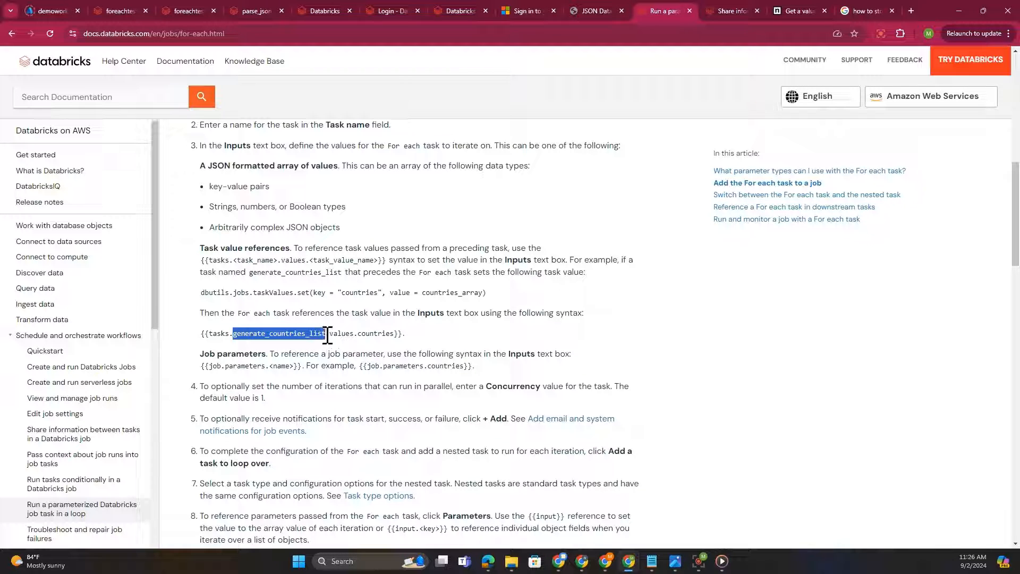
Examine the values and countries parts of the task value reference example in the For each documentation.
{"action": "double_click", "coordinate": [342, 333]}
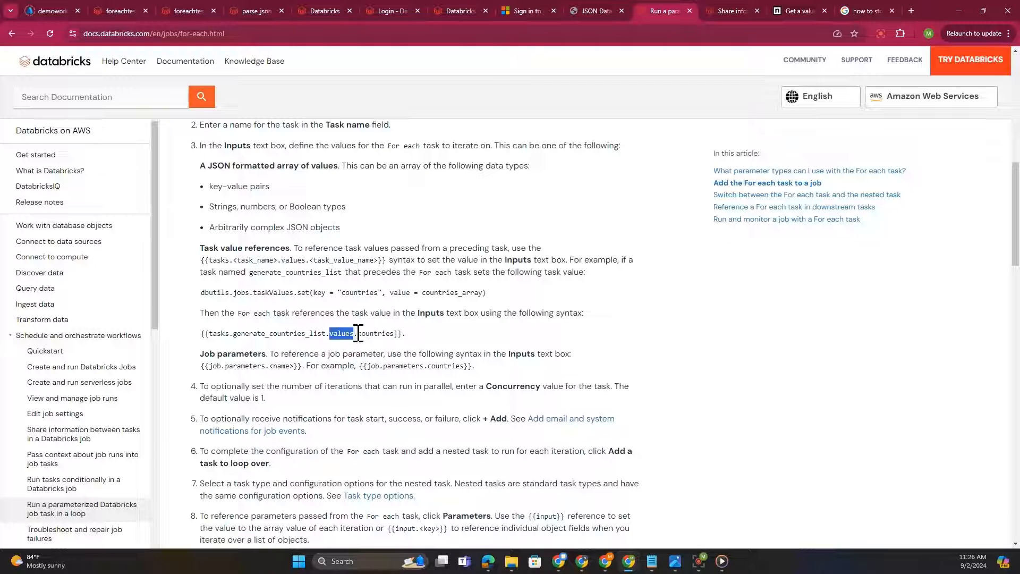
{"action": "left_click_drag", "start_coordinate": [358, 333], "coordinate": [399, 335]}
{"action": "left_click_drag", "start_coordinate": [396, 337], "coordinate": [391, 330]}
{"action": "left_click_drag", "start_coordinate": [393, 333], "coordinate": [394, 333]}
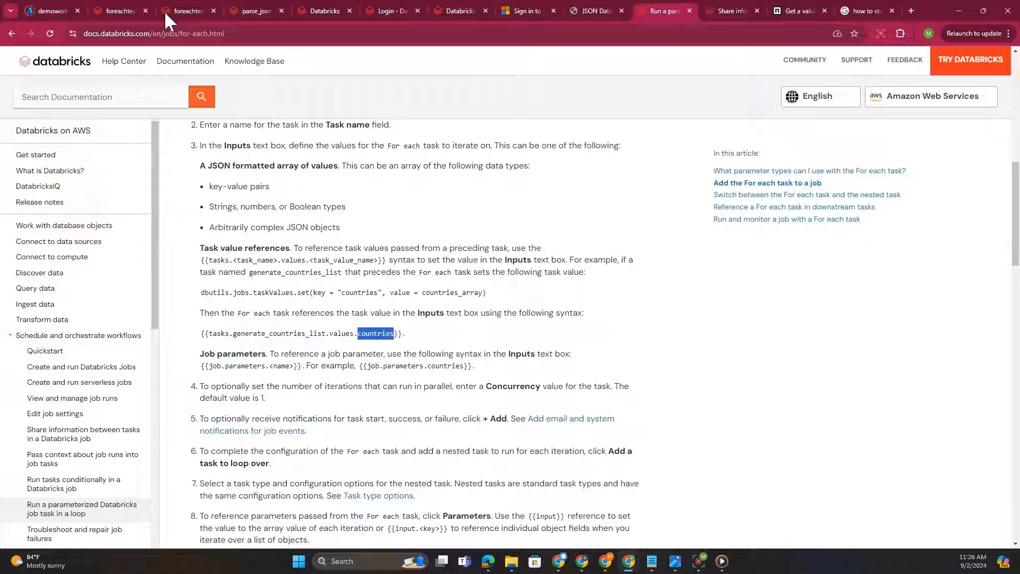
Compare outputarray in the foreachtest task's Inputs reference with the taskValues.set key in the parse_json notebook.
{"action": "left_click", "coordinate": [107, 11]}
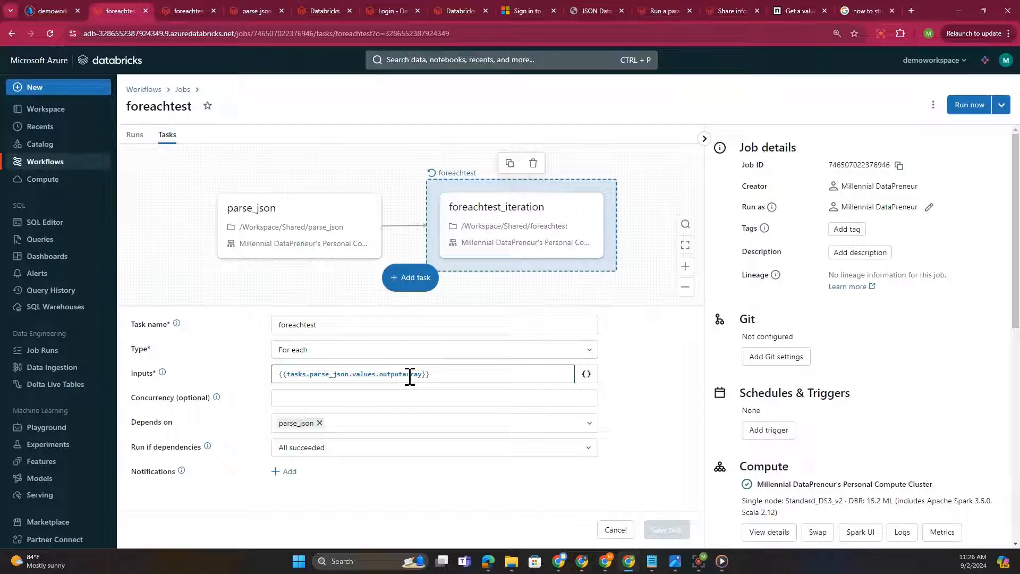
{"action": "left_click", "coordinate": [255, 10]}
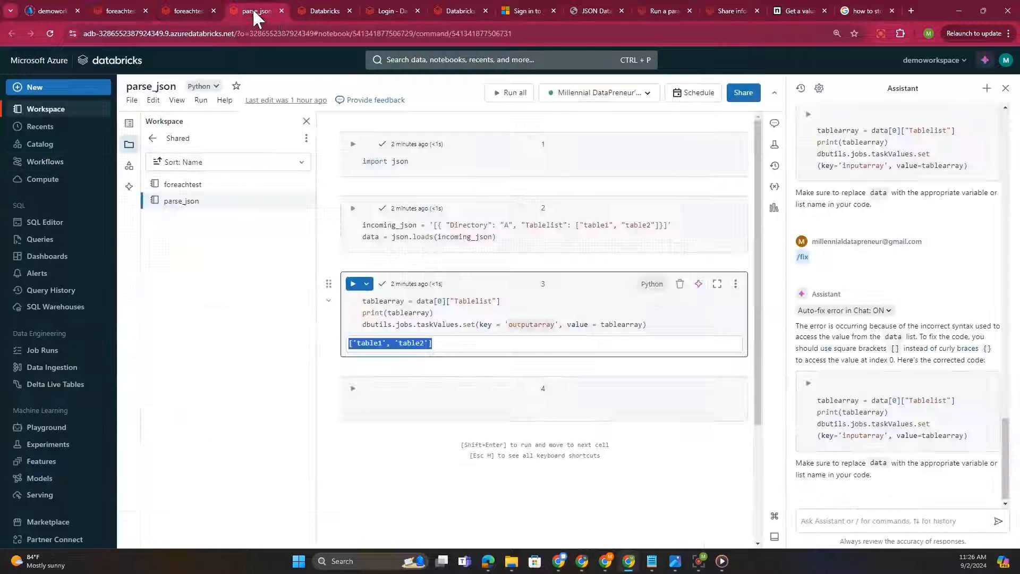
{"action": "double_click", "coordinate": [535, 325]}
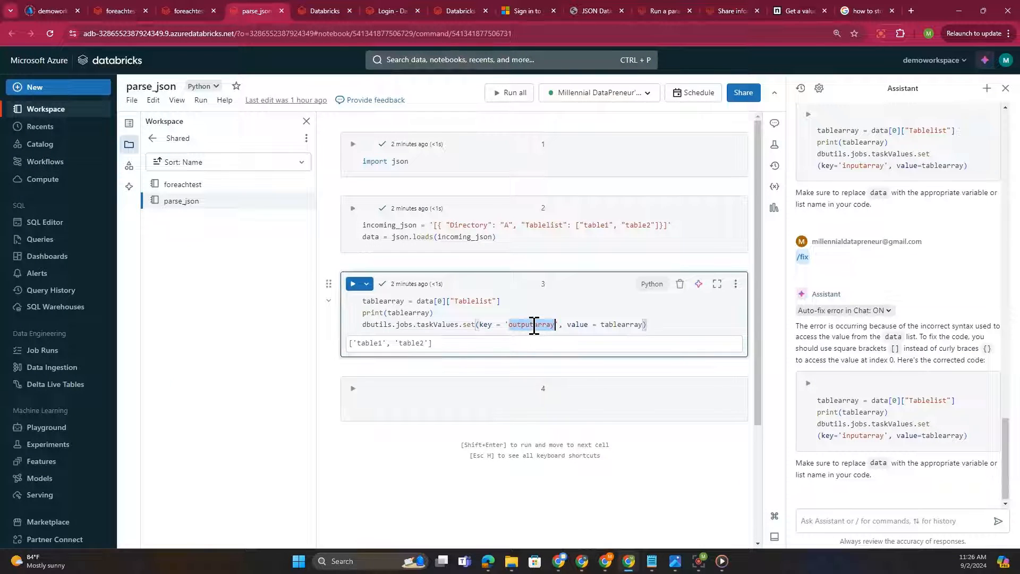
{"action": "left_click", "coordinate": [122, 10]}
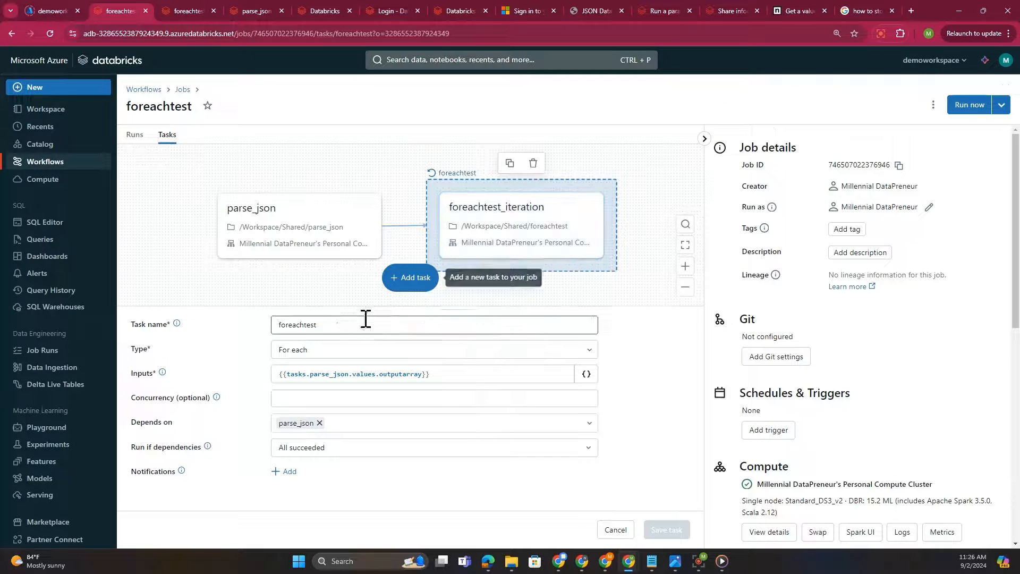
Review the nested foreachtest_iteration task's settings and run the foreachtest job.
{"action": "left_click", "coordinate": [471, 231]}
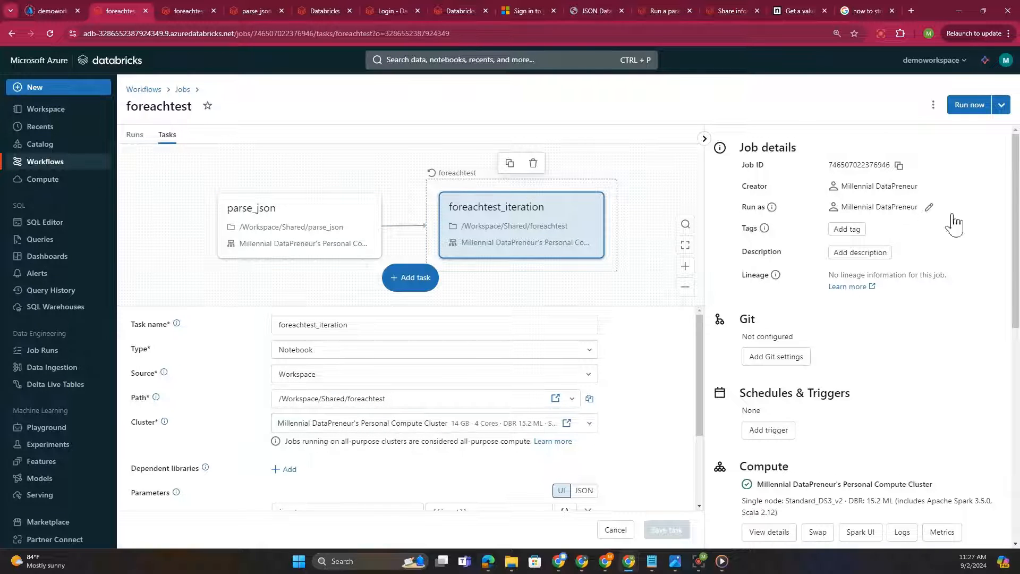
{"action": "left_click", "coordinate": [409, 195]}
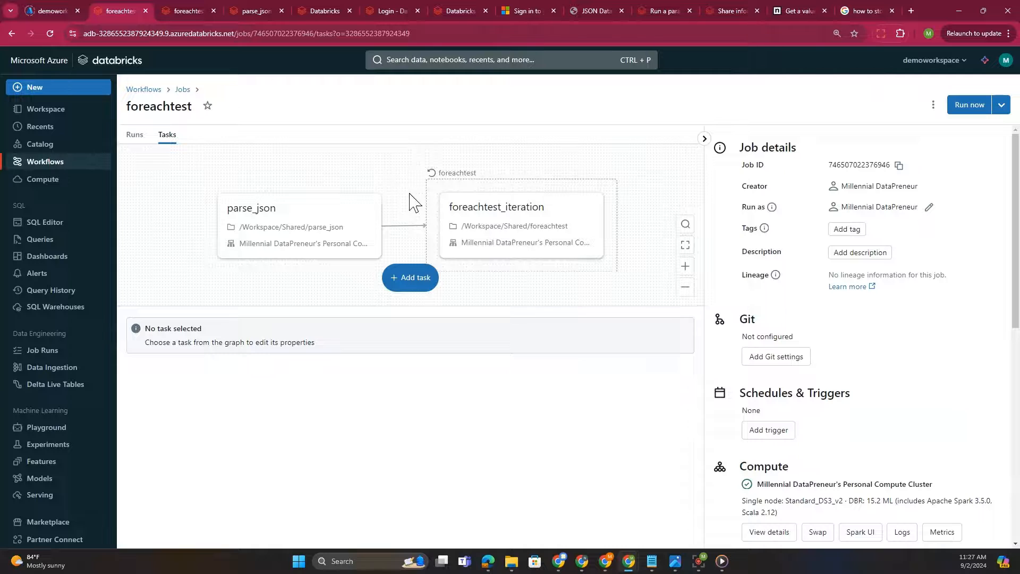
{"action": "left_click", "coordinate": [973, 109]}
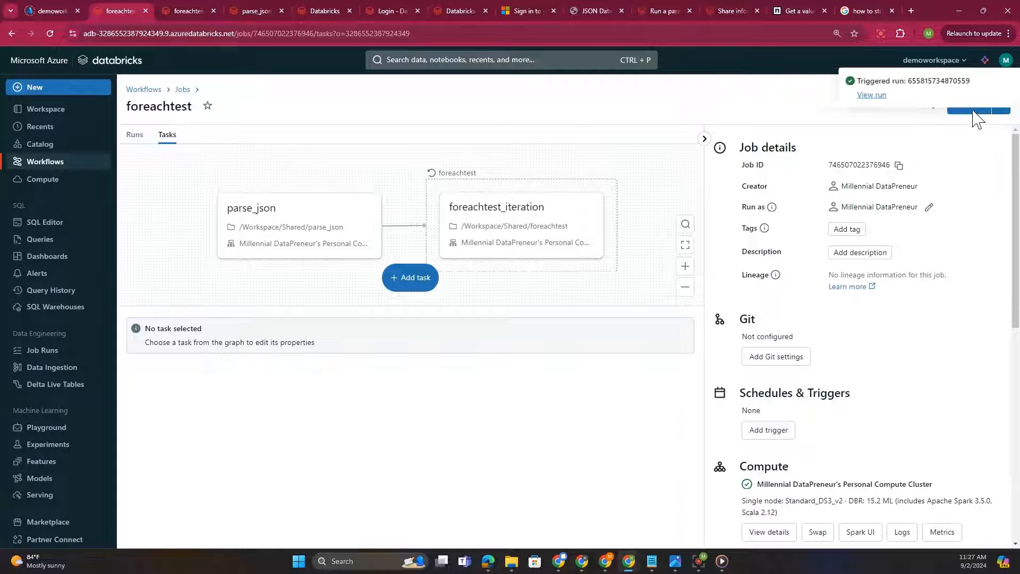
Open the triggered job run and examine the parse_json task run's notebook output and task values.
{"action": "left_click", "coordinate": [872, 95]}
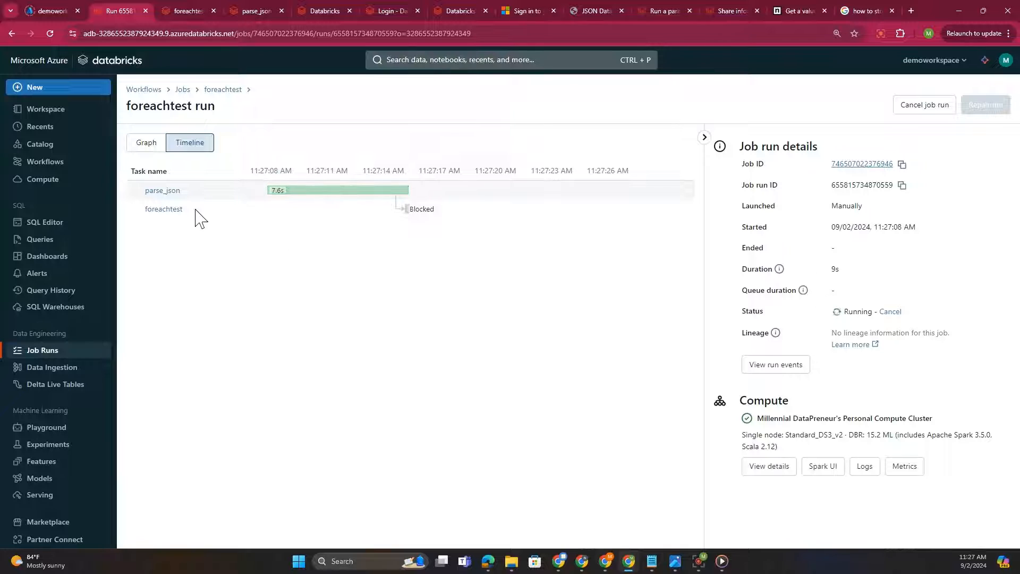
{"action": "left_click", "coordinate": [172, 195]}
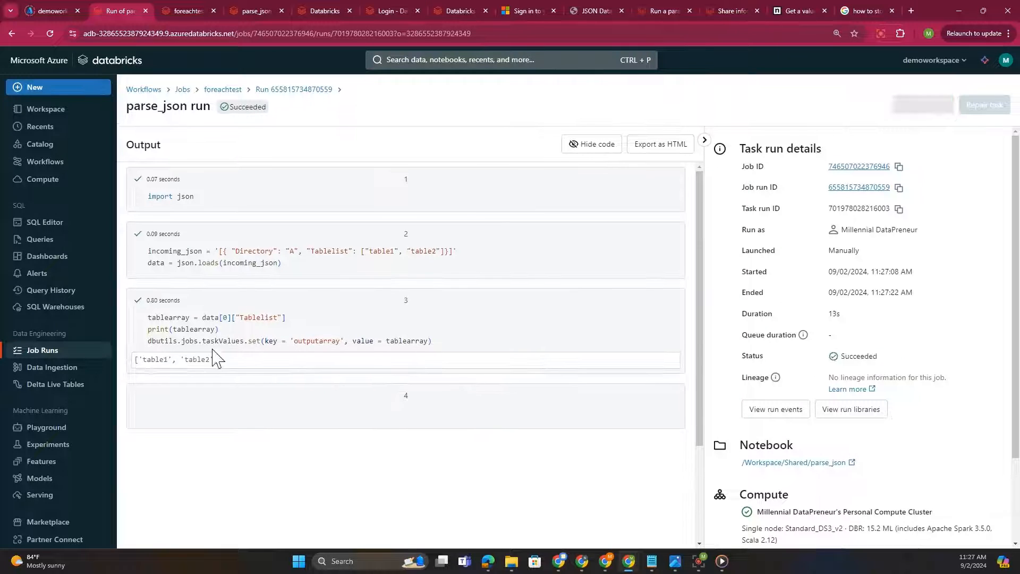
{"action": "scroll", "coordinate": [819, 452], "scroll_direction": "down", "scroll_amount": 2}
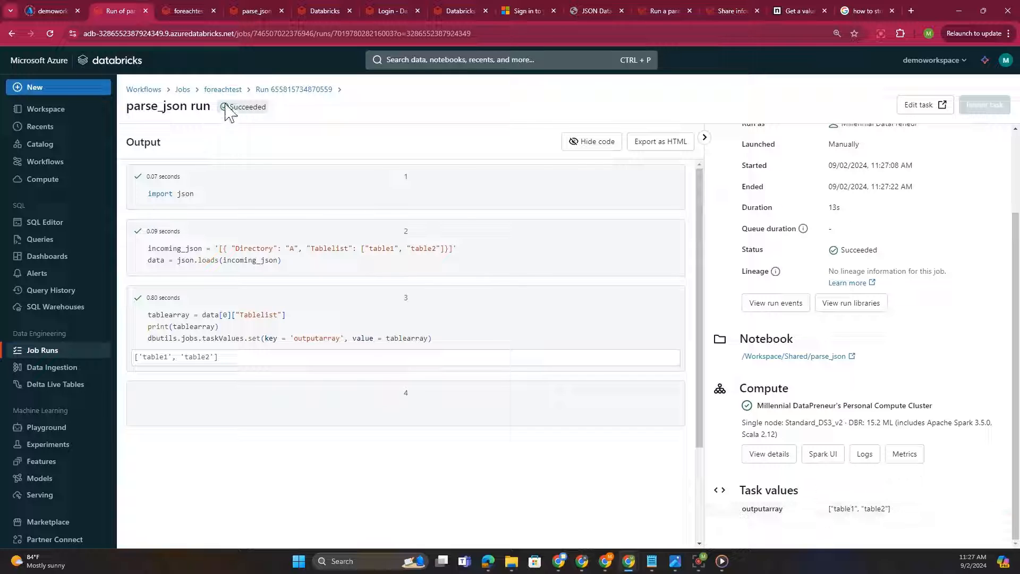
Return to the current foreachtest run and examine the notebook output of the For each iteration with input table1.
{"action": "left_click", "coordinate": [226, 90]}
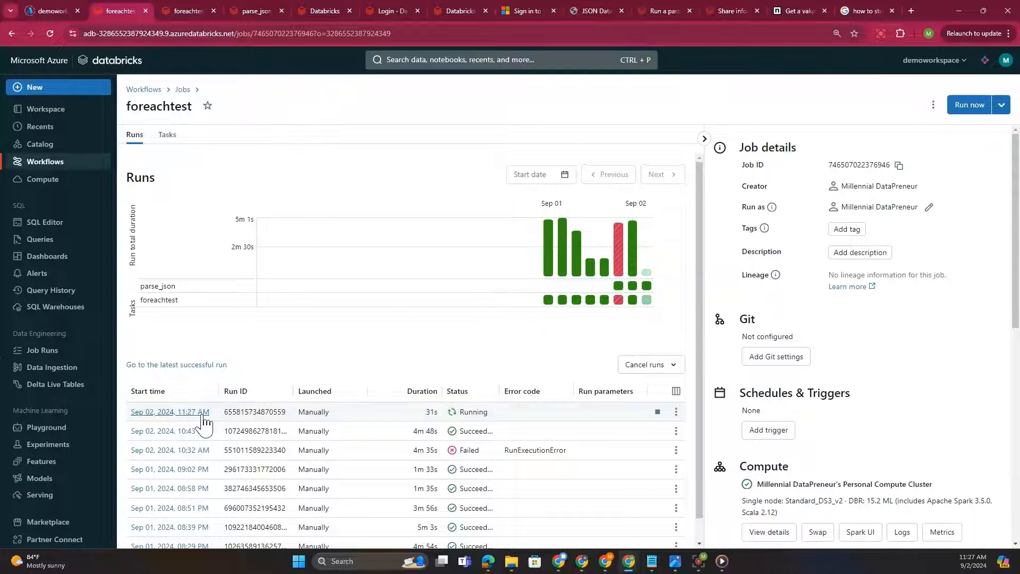
{"action": "left_click", "coordinate": [192, 414]}
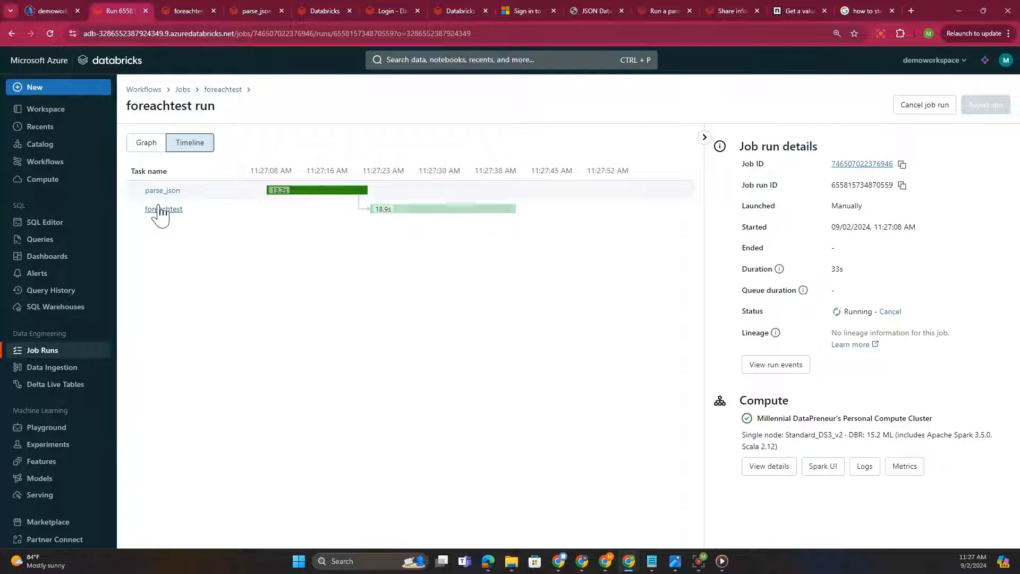
{"action": "left_click", "coordinate": [157, 215]}
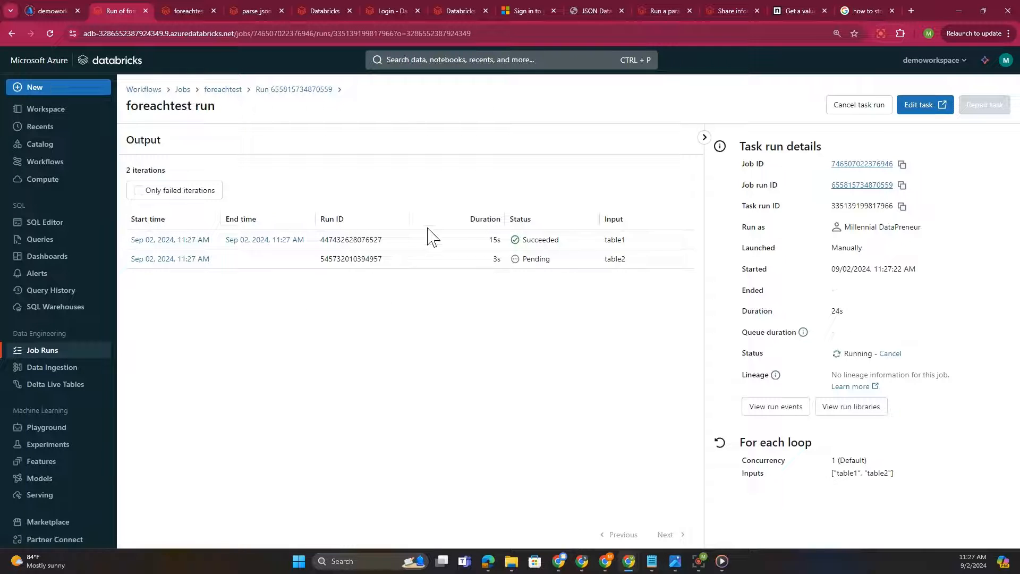
{"action": "left_click", "coordinate": [166, 242]}
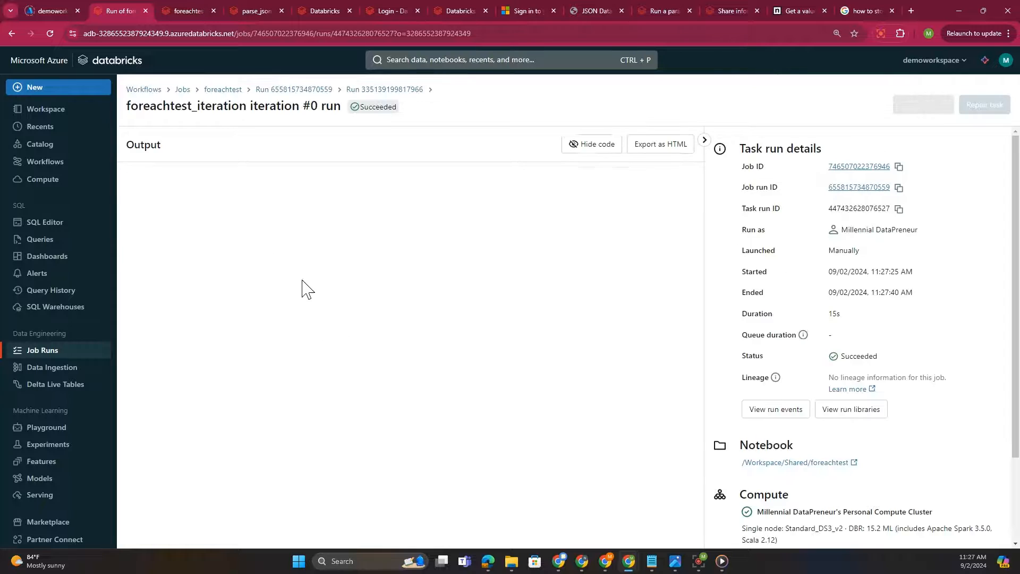
{"action": "left_click_drag", "start_coordinate": [217, 284], "coordinate": [124, 287]}
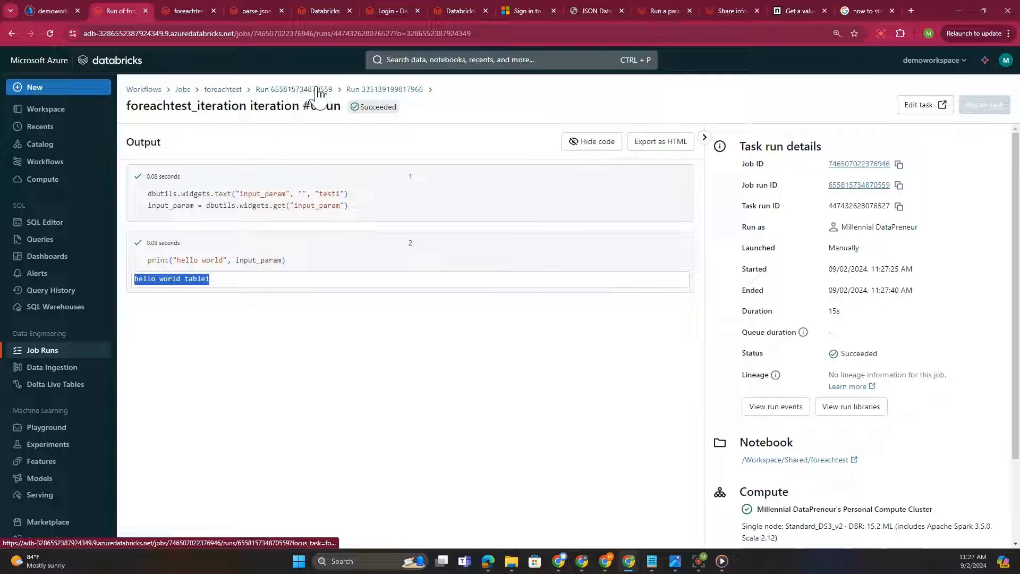
Go back to the run's foreachtest task and examine the notebook output of the iteration with input table2.
{"action": "left_click", "coordinate": [301, 90]}
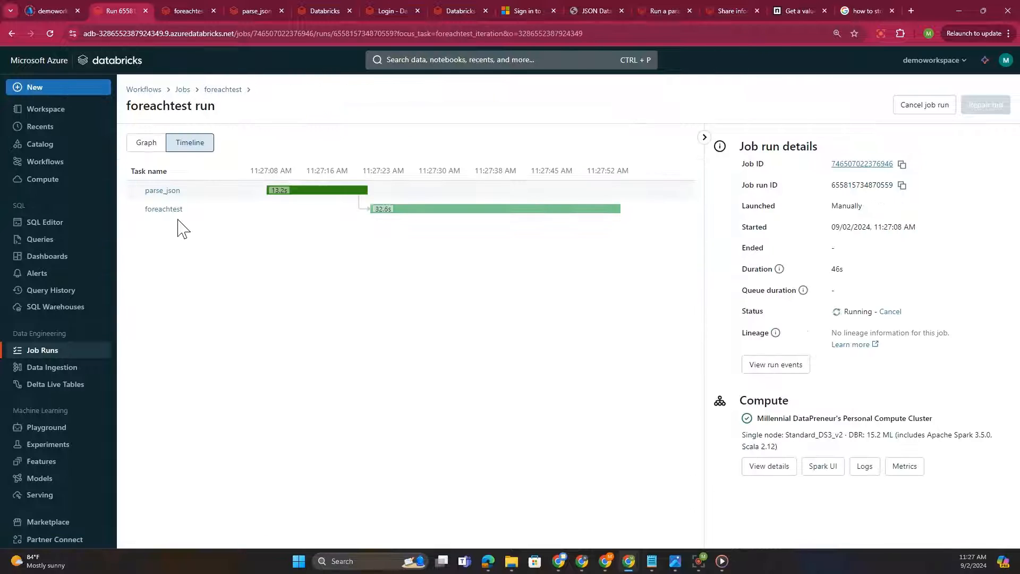
{"action": "left_click", "coordinate": [174, 212]}
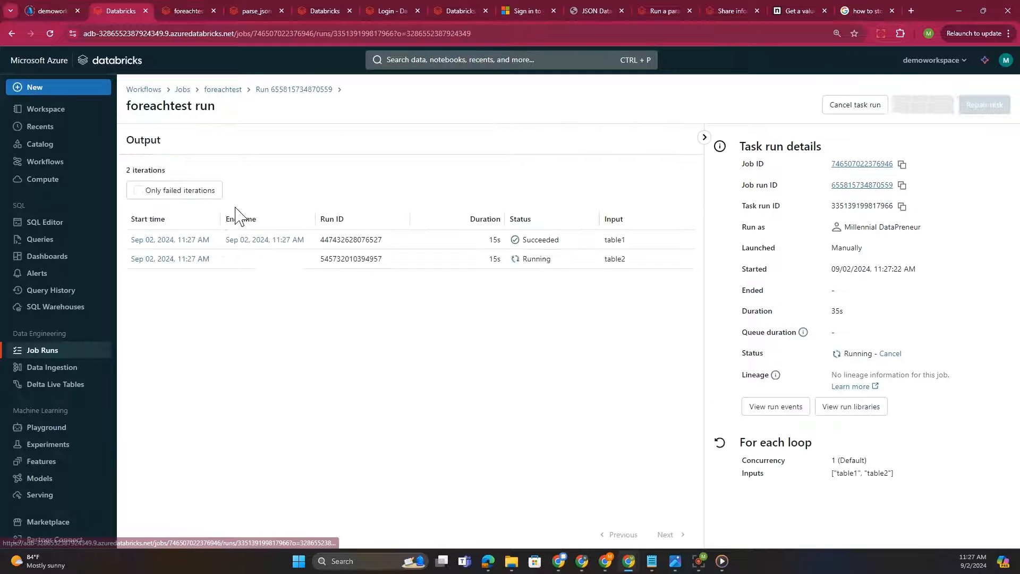
{"action": "left_click", "coordinate": [179, 264]}
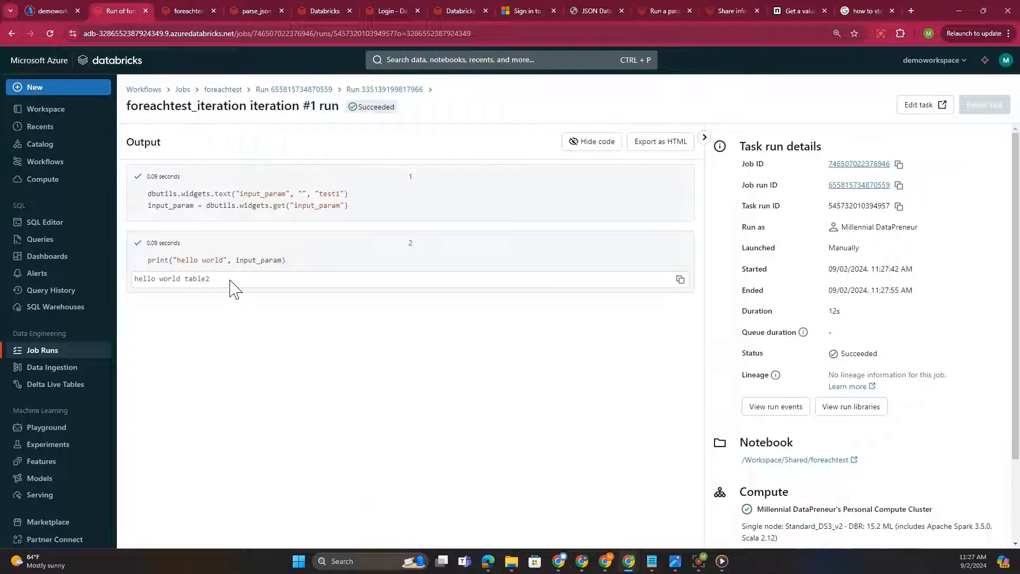
{"action": "left_click_drag", "start_coordinate": [221, 279], "coordinate": [134, 280]}
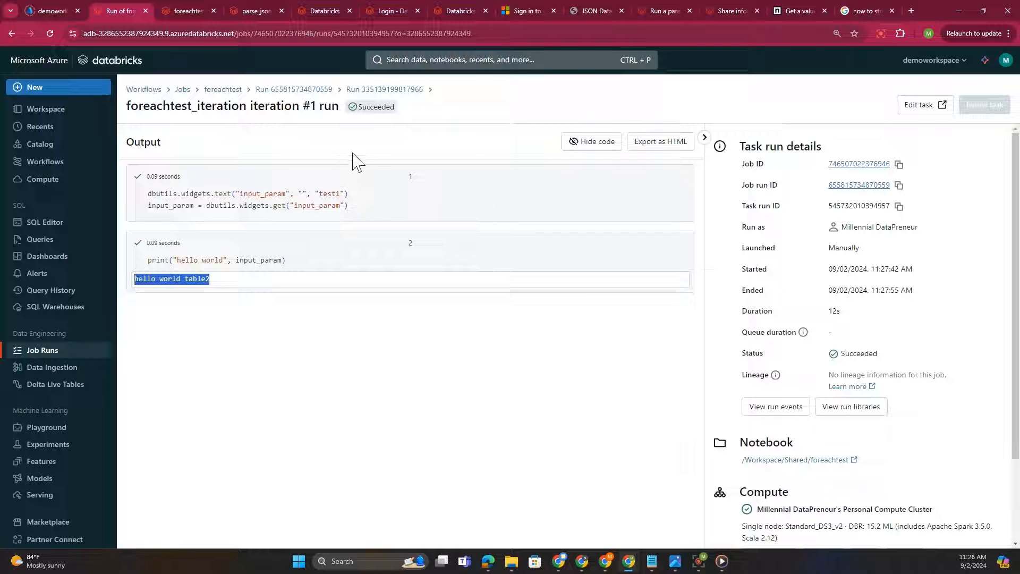
Go back to the jobs list and open the tasks of the Foreachtest22 job.
{"action": "left_click", "coordinate": [220, 90]}
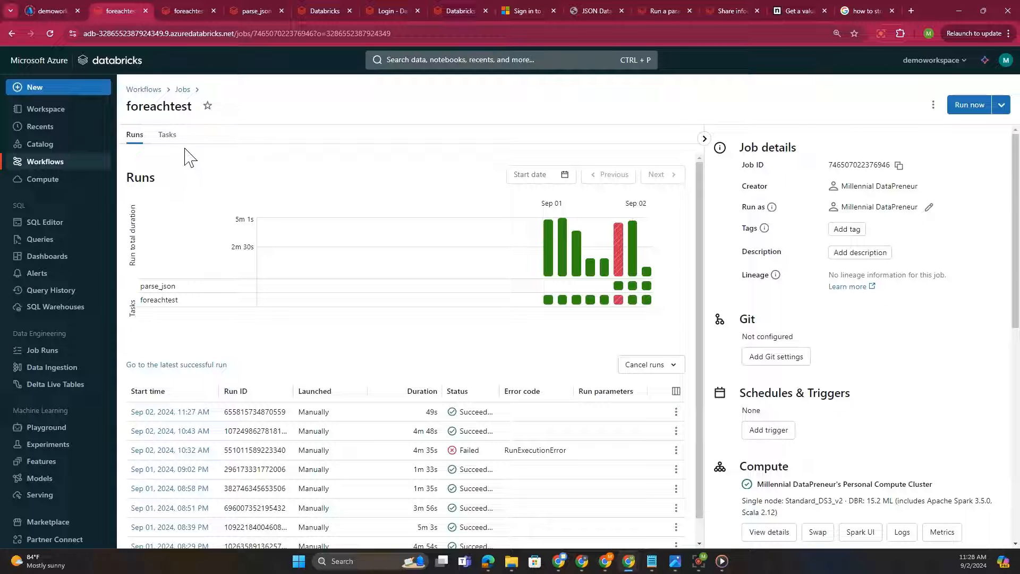
{"action": "left_click", "coordinate": [183, 90]}
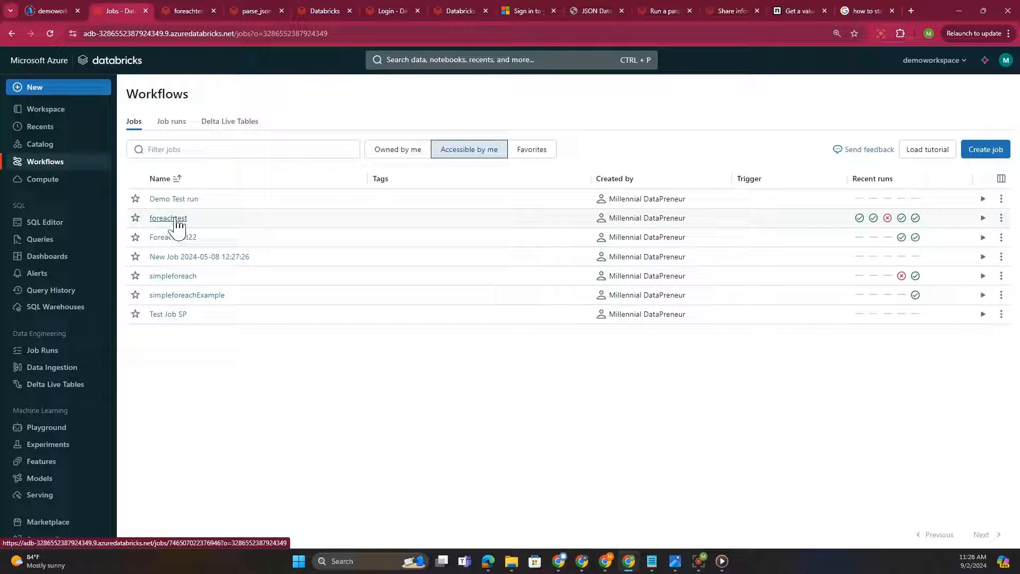
{"action": "left_click", "coordinate": [173, 237]}
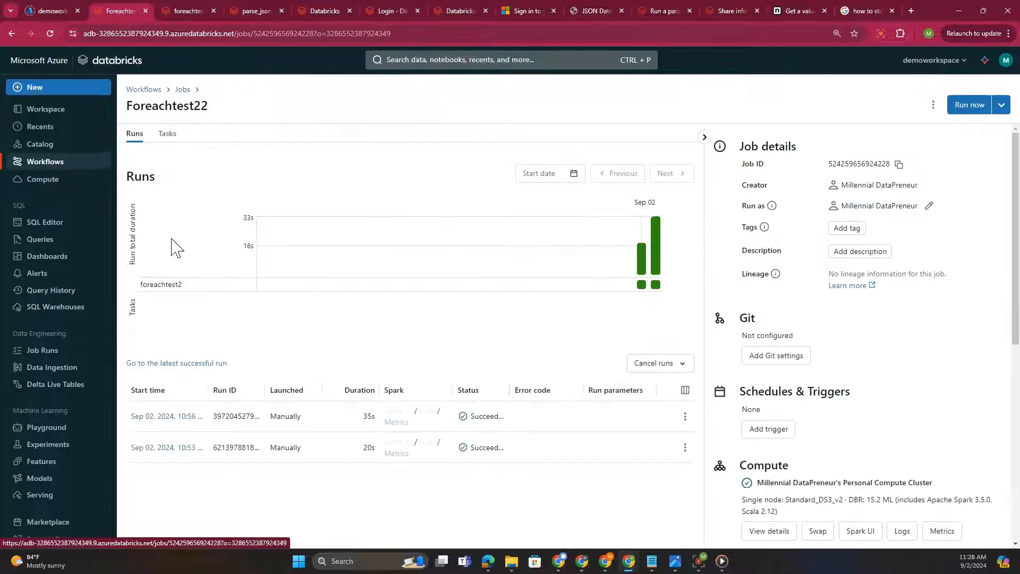
{"action": "left_click", "coordinate": [168, 140]}
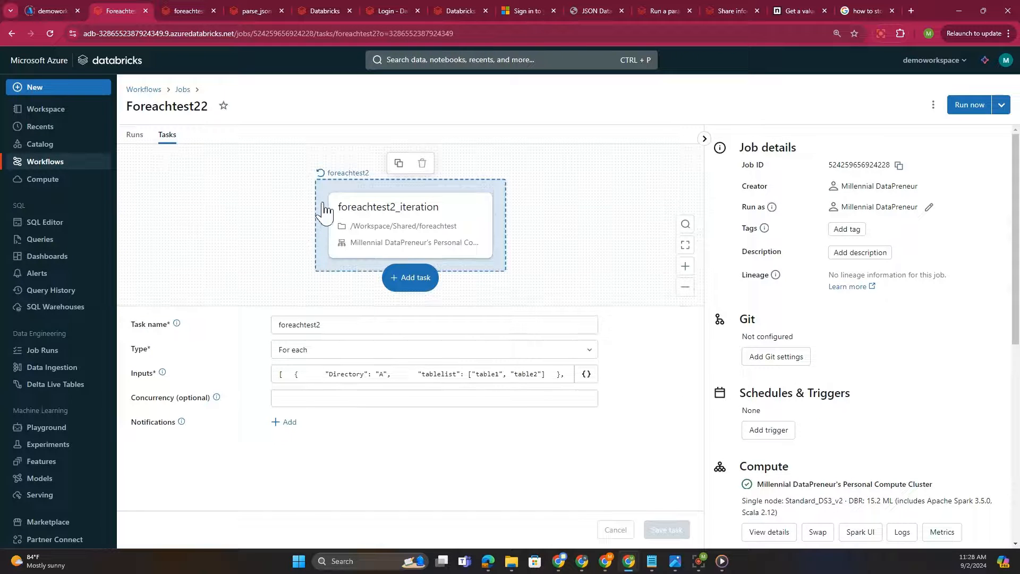
Examine the static JSON array of Directory and tablelist objects in the foreachtest2 task's Inputs.
{"action": "left_click", "coordinate": [297, 373]}
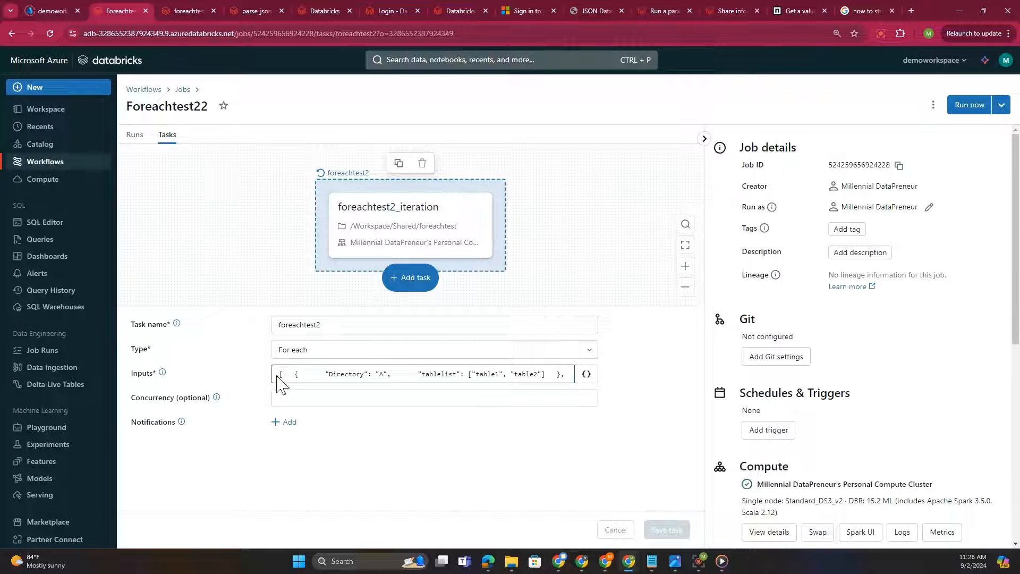
{"action": "left_click", "coordinate": [383, 375]}
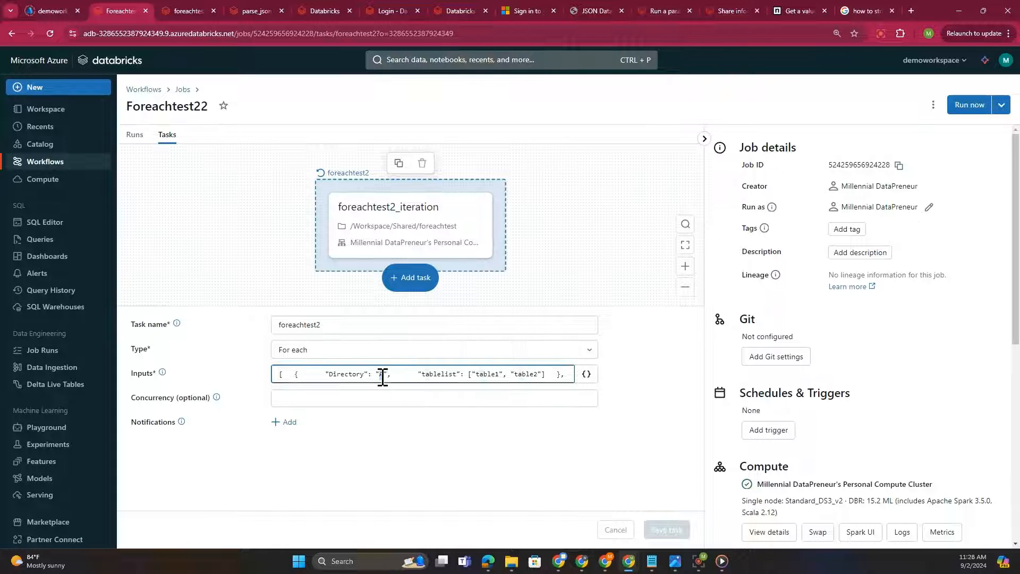
{"action": "double_click", "coordinate": [392, 374]}
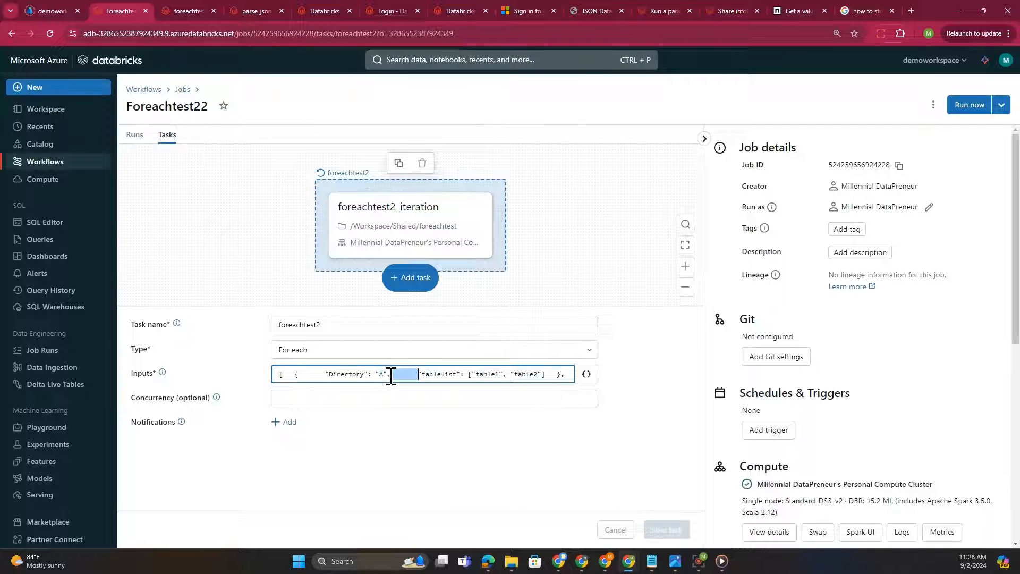
{"action": "left_click", "coordinate": [565, 376]}
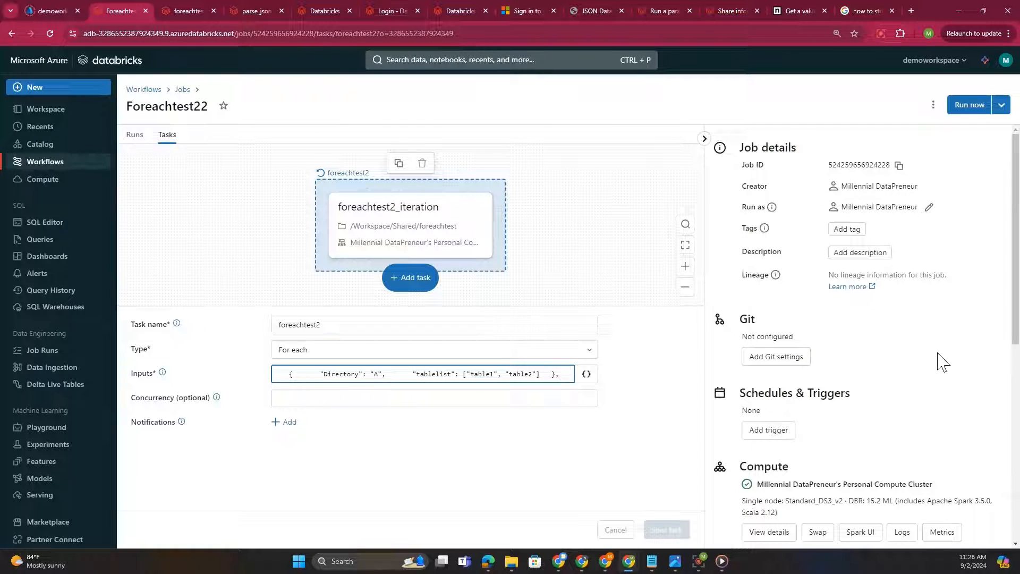
{"action": "key", "text": "alt+Tab"}
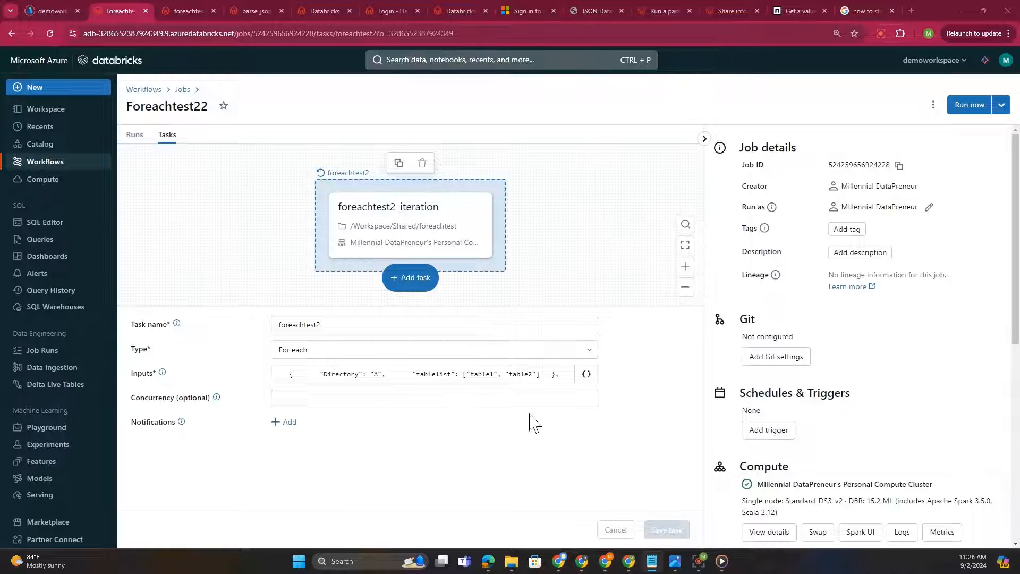
{"action": "left_click", "coordinate": [440, 375]}
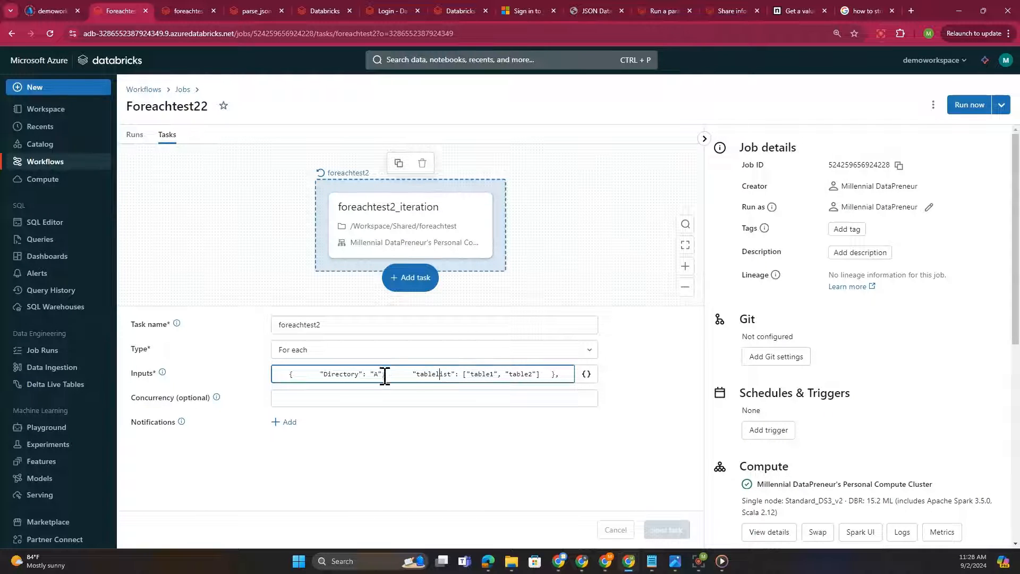
{"action": "left_click", "coordinate": [285, 374]}
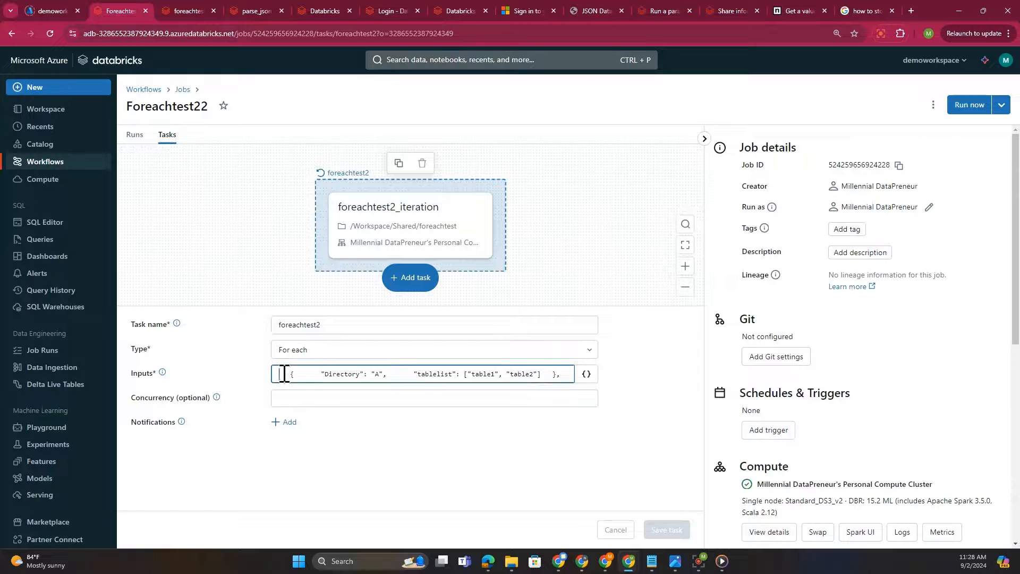
Select the entire foreachtest2 Inputs value and bring up the Notepad window containing the formatted JSON array.
{"action": "key", "text": "ctrl+a"}
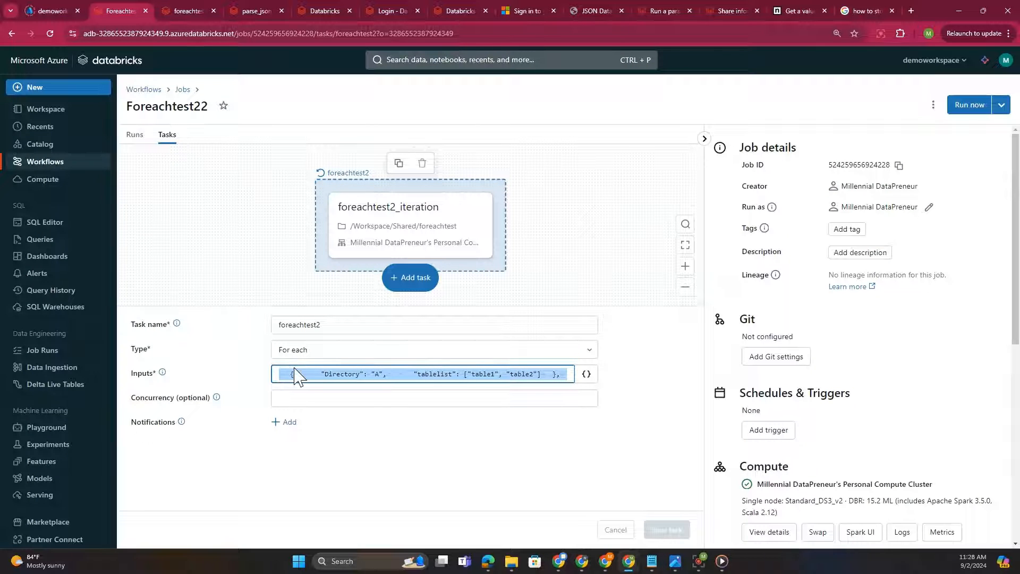
{"action": "key", "text": "alt+Tab"}
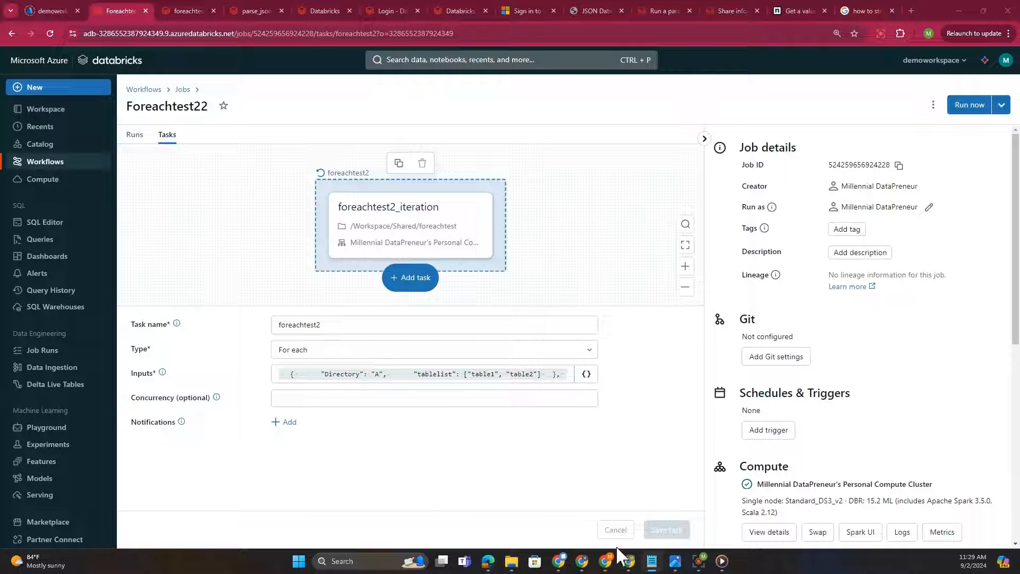
{"action": "right_click", "coordinate": [652, 567]}
{"action": "left_click", "coordinate": [617, 500]}
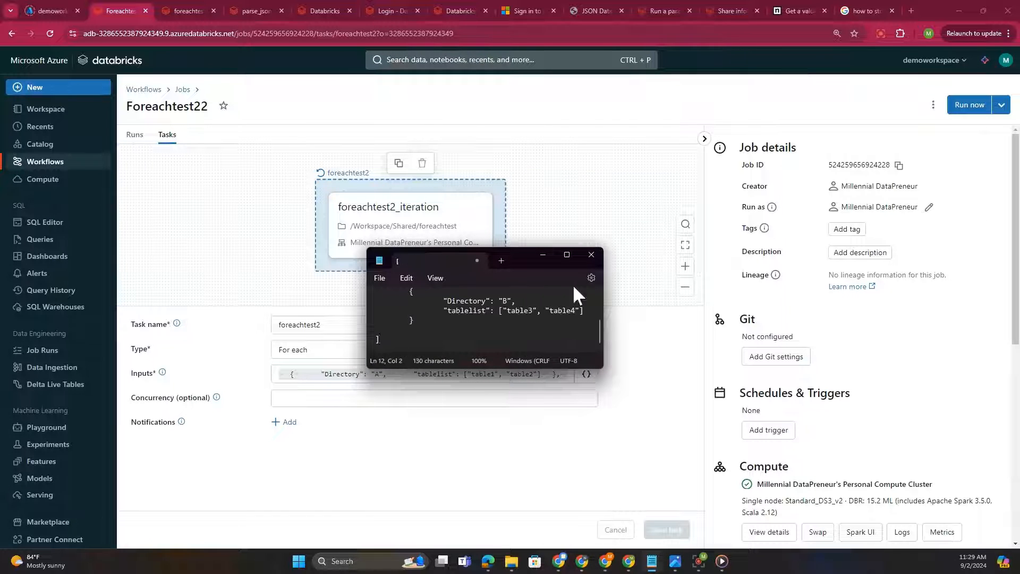
Bring the Notepad window with the formatted JSON array back up and maximize it.
{"action": "left_click", "coordinate": [566, 251]}
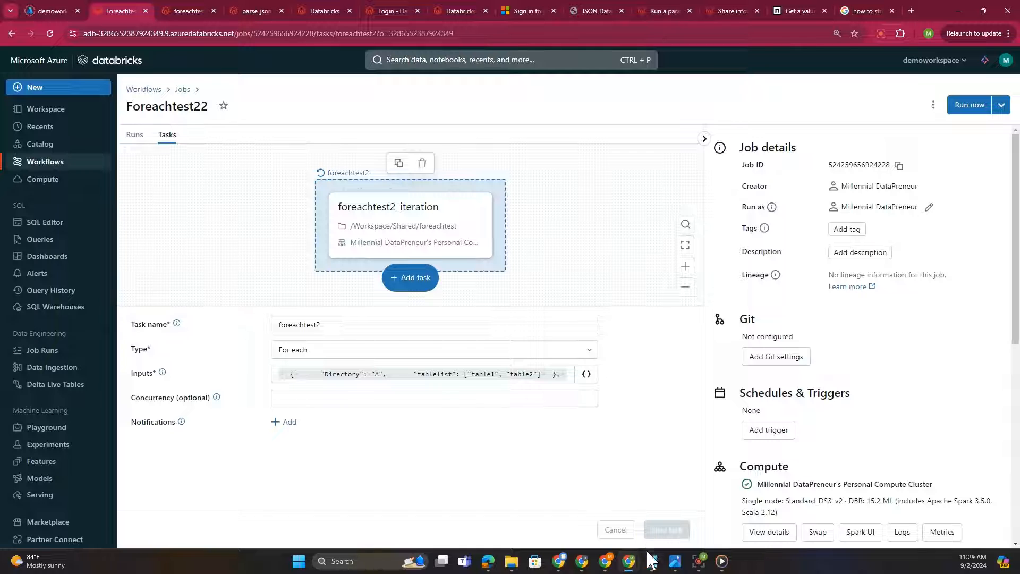
{"action": "mouse_move", "coordinate": [651, 564]}
{"action": "left_click", "coordinate": [693, 509]}
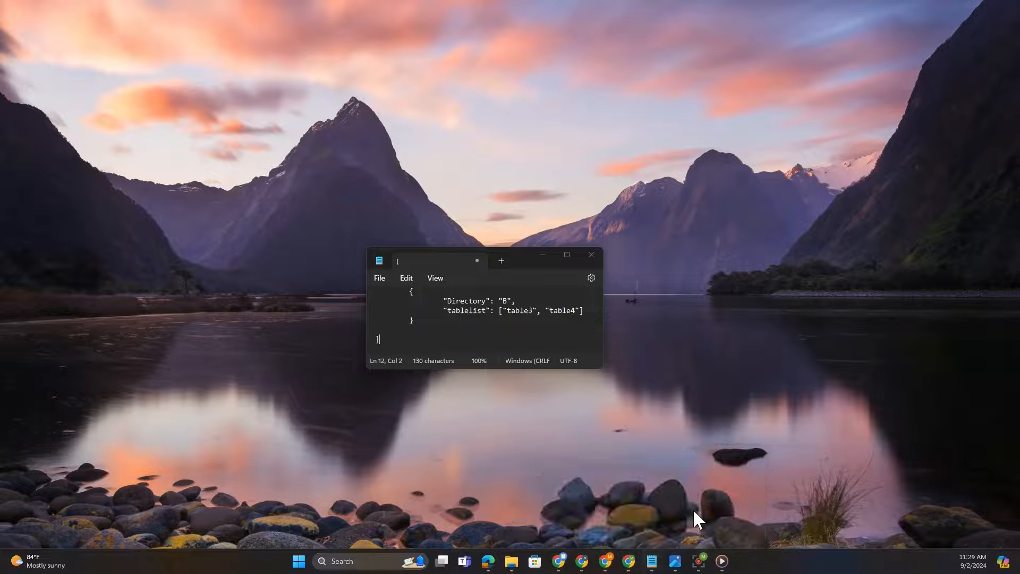
{"action": "left_click", "coordinate": [567, 255]}
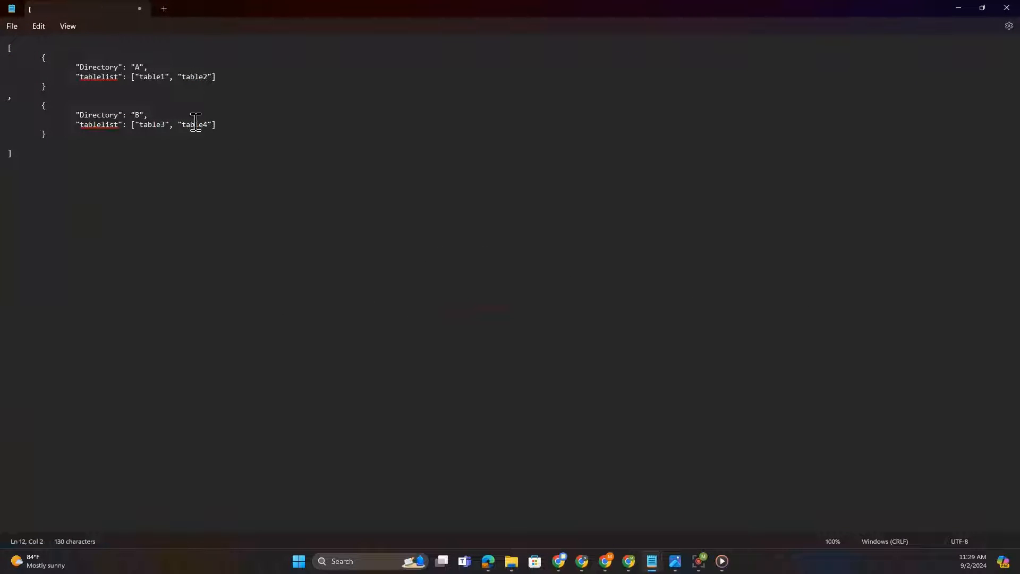
Examine the Directory and tablelist keys of both objects in the JSON array, and minimize Notepad.
{"action": "left_click", "coordinate": [161, 115]}
{"action": "left_click_drag", "start_coordinate": [76, 59], "coordinate": [143, 69]}
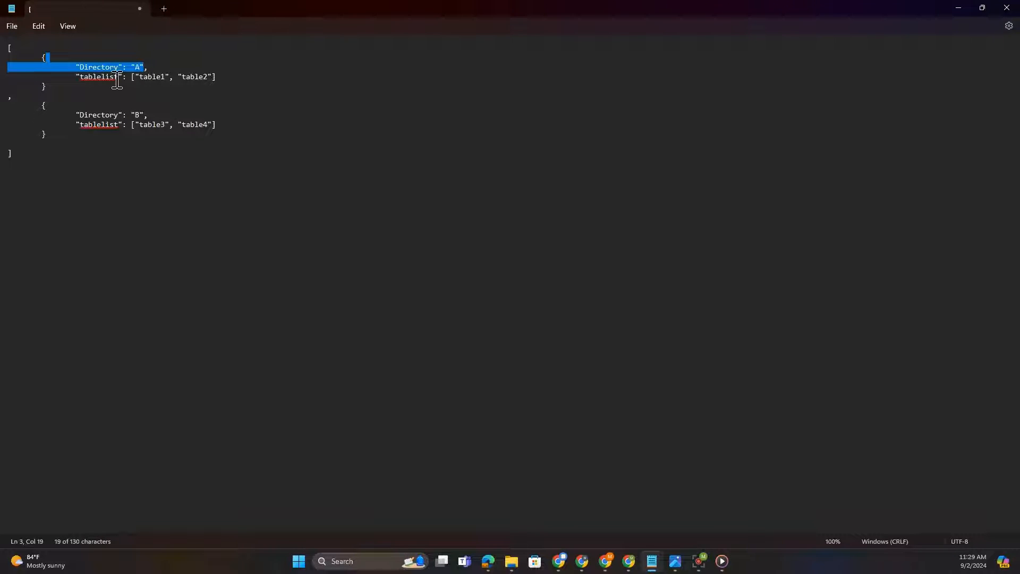
{"action": "left_click_drag", "start_coordinate": [79, 77], "coordinate": [160, 76]}
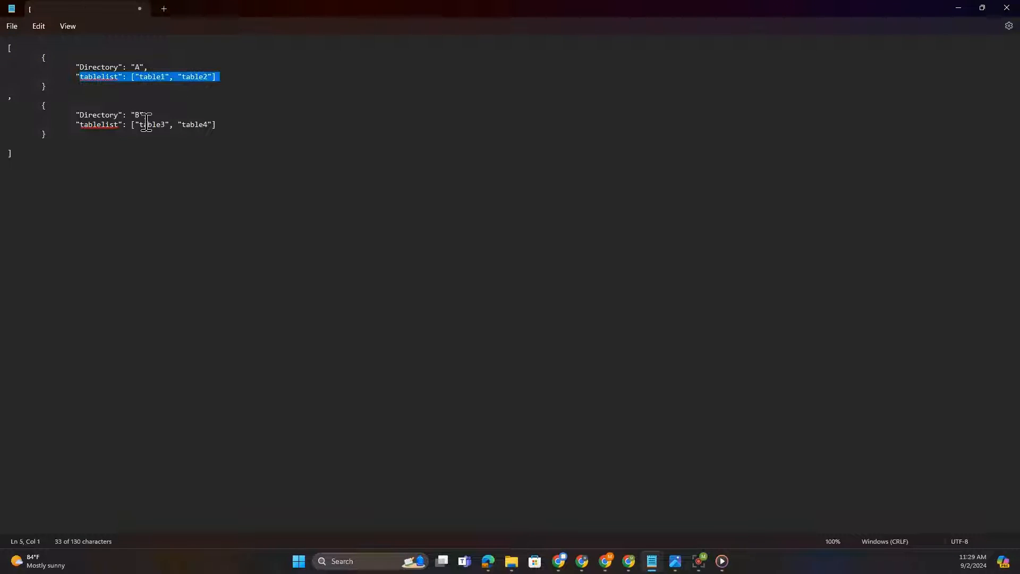
{"action": "left_click_drag", "start_coordinate": [8, 134], "coordinate": [36, 51]}
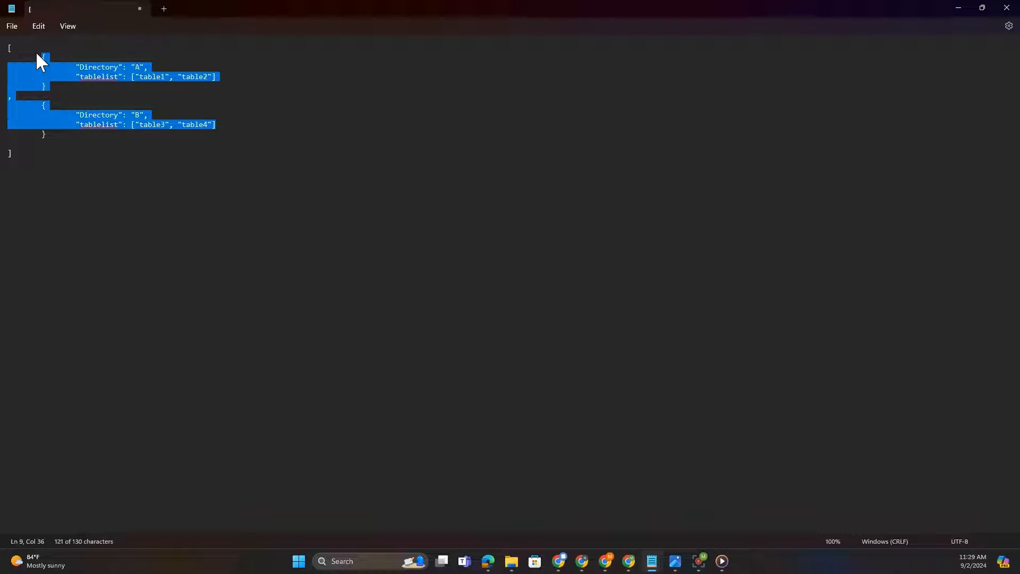
{"action": "left_click", "coordinate": [73, 98]}
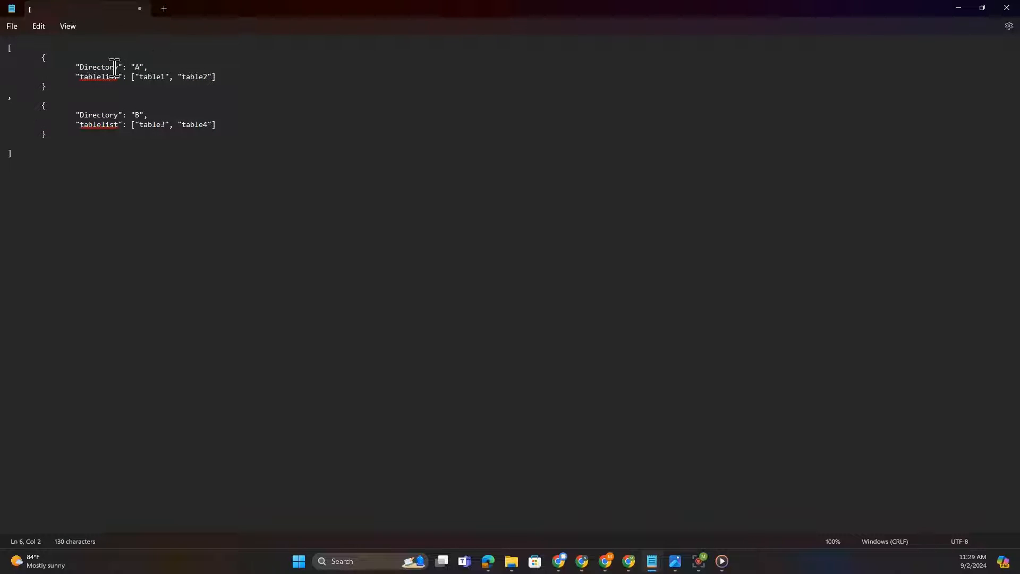
{"action": "left_click_drag", "start_coordinate": [80, 68], "coordinate": [144, 69]}
{"action": "left_click", "coordinate": [94, 78]}
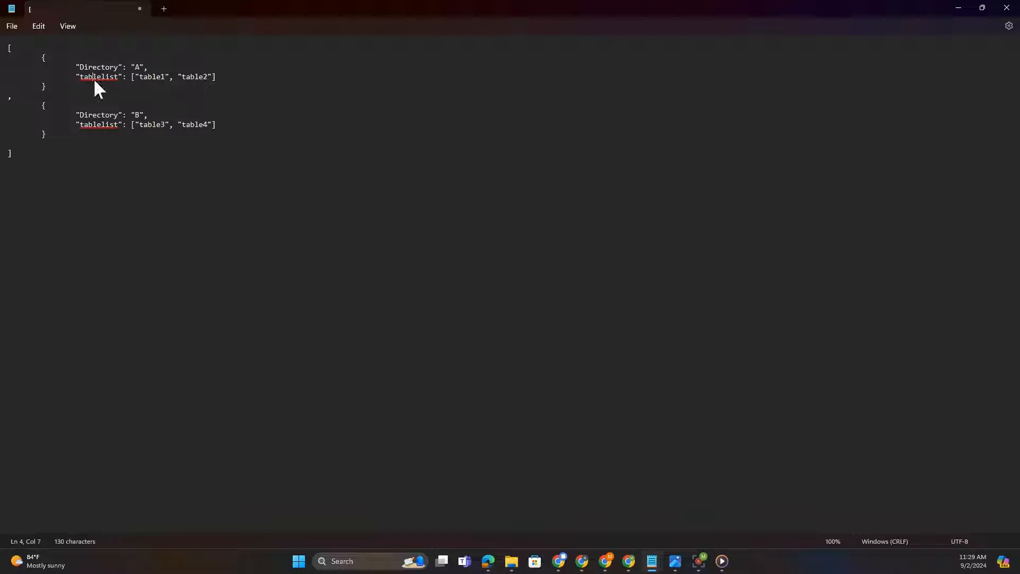
{"action": "left_click", "coordinate": [20, 124]}
{"action": "left_click", "coordinate": [959, 12]}
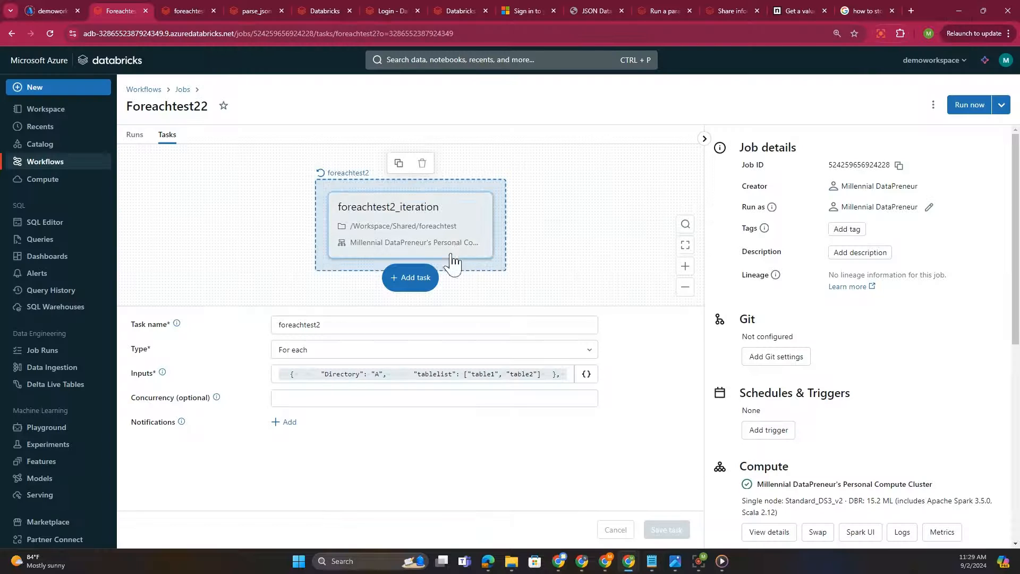
Highlight the Directory key and the tablelist entry of the first object in the foreachtest2 task's Inputs.
{"action": "left_click", "coordinate": [356, 377]}
{"action": "double_click", "coordinate": [356, 375]}
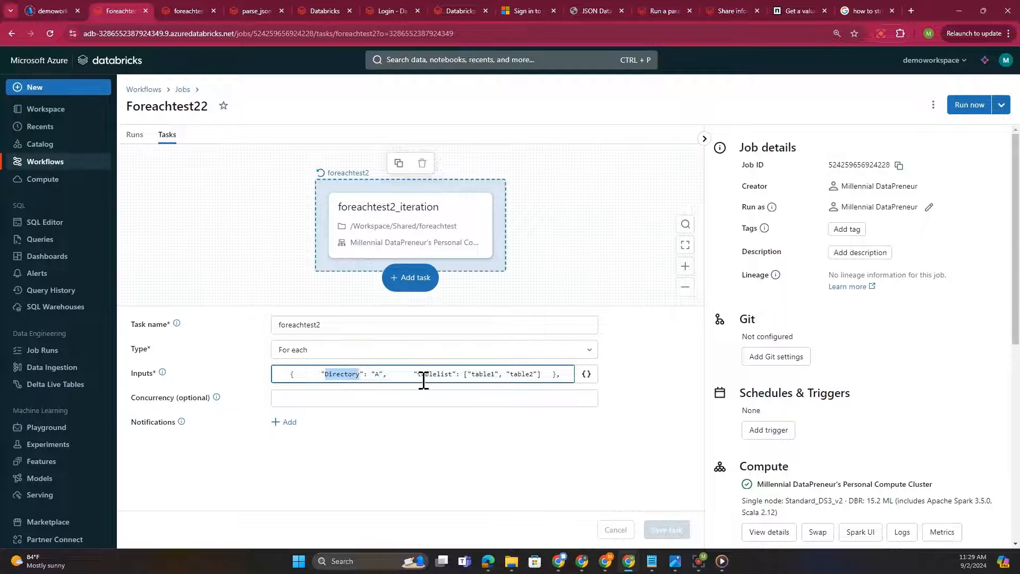
{"action": "left_click_drag", "start_coordinate": [424, 381], "coordinate": [550, 376]}
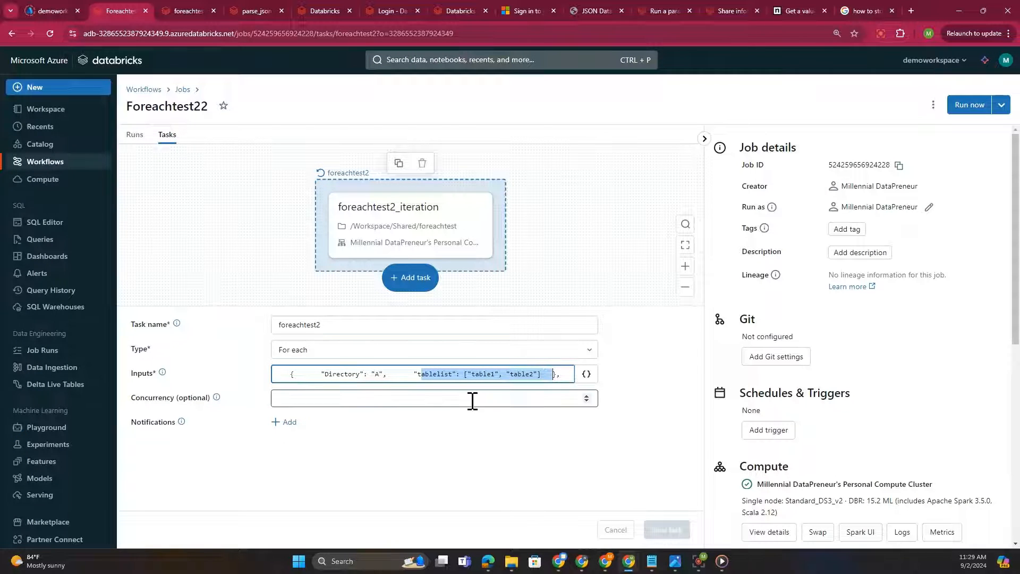
Open the nested foreachtest2_iteration task and examine its input_param parameter referencing {{input.tablelist}}.
{"action": "left_click", "coordinate": [465, 236]}
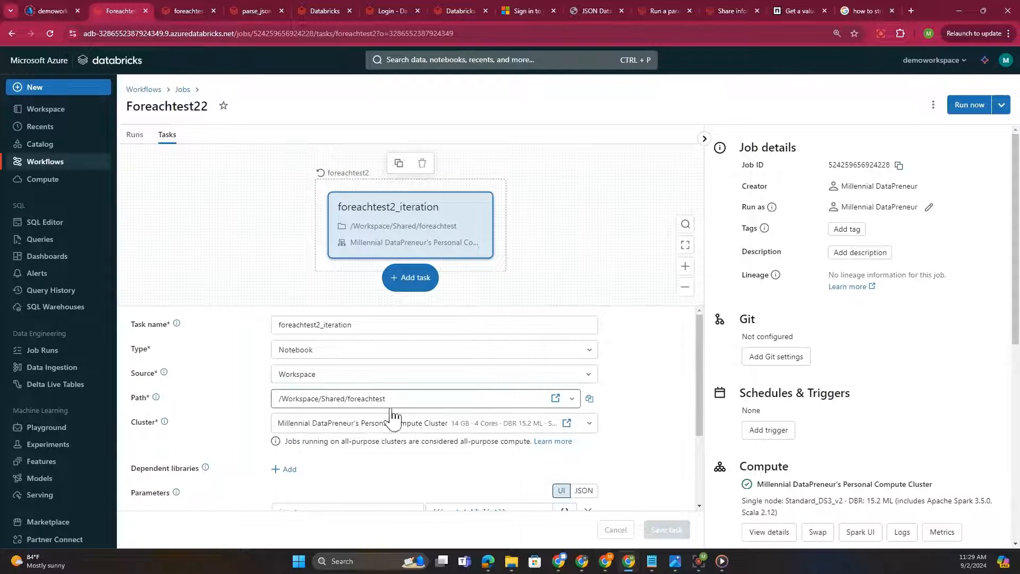
{"action": "scroll", "coordinate": [394, 449], "scroll_direction": "down", "scroll_amount": 2}
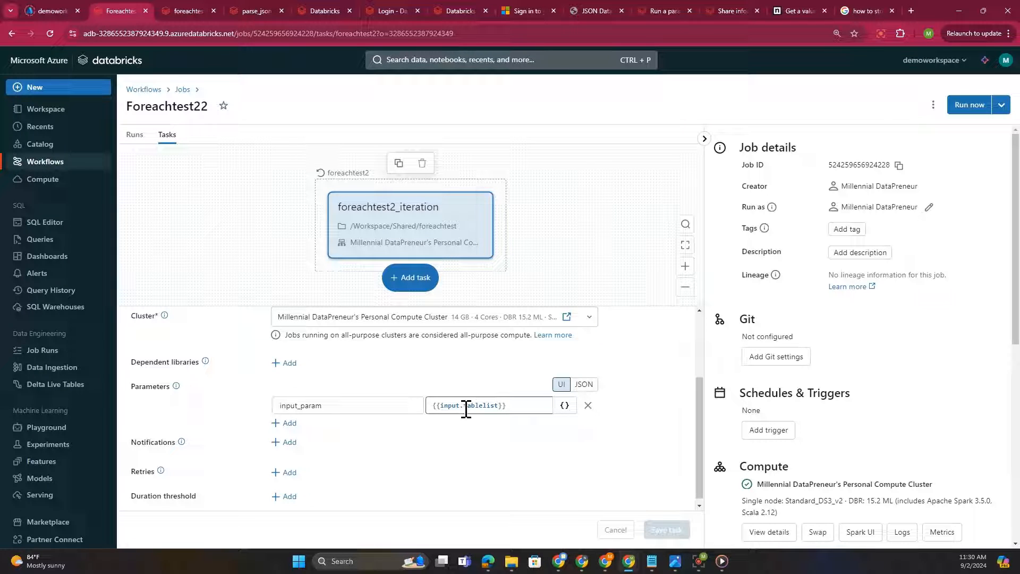
{"action": "left_click_drag", "start_coordinate": [463, 405], "coordinate": [495, 406]}
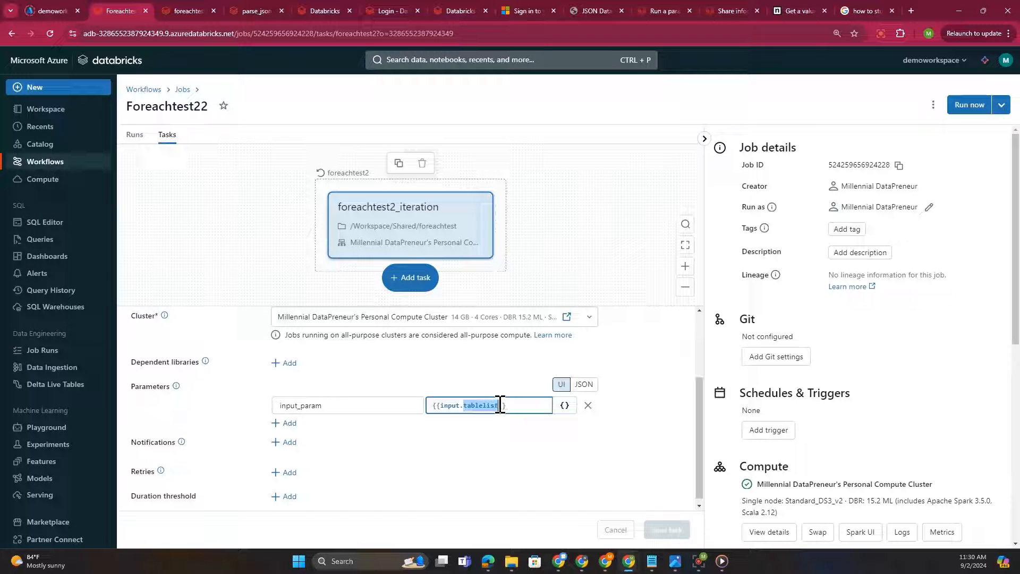
{"action": "scroll", "coordinate": [818, 483], "scroll_direction": "down", "scroll_amount": 4}
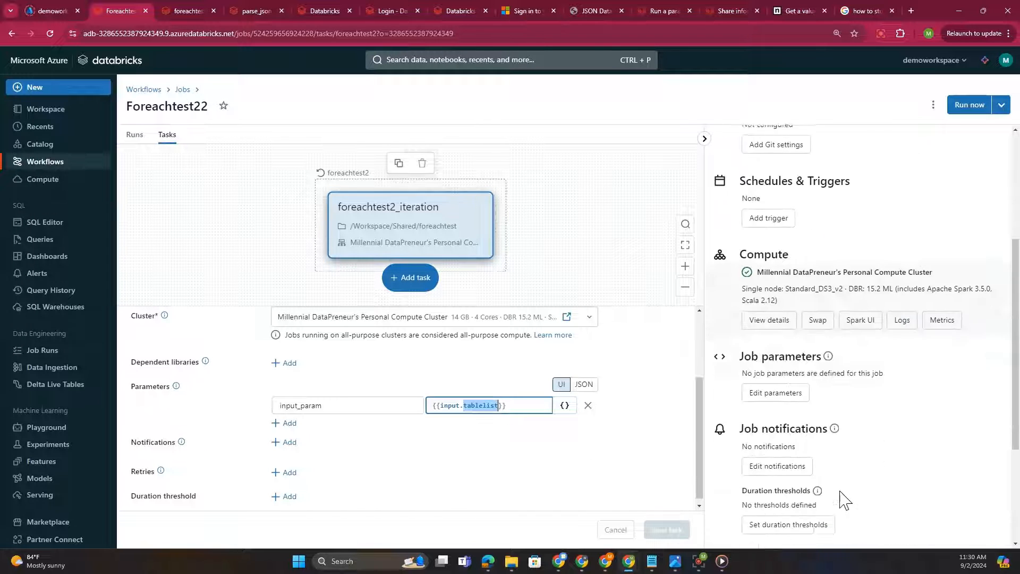
{"action": "scroll", "coordinate": [837, 503], "scroll_direction": "down", "scroll_amount": 3}
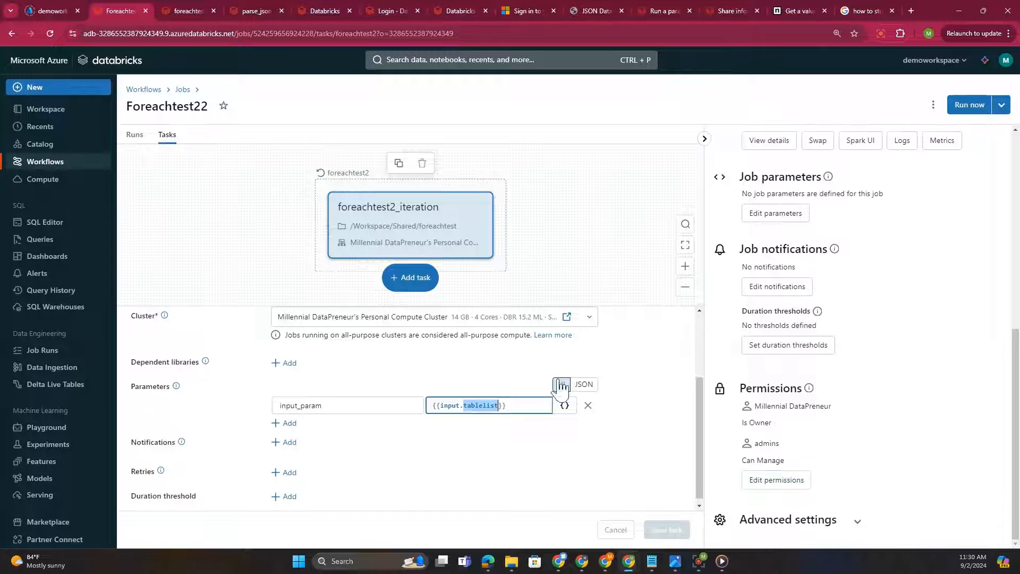
{"action": "left_click", "coordinate": [547, 249]}
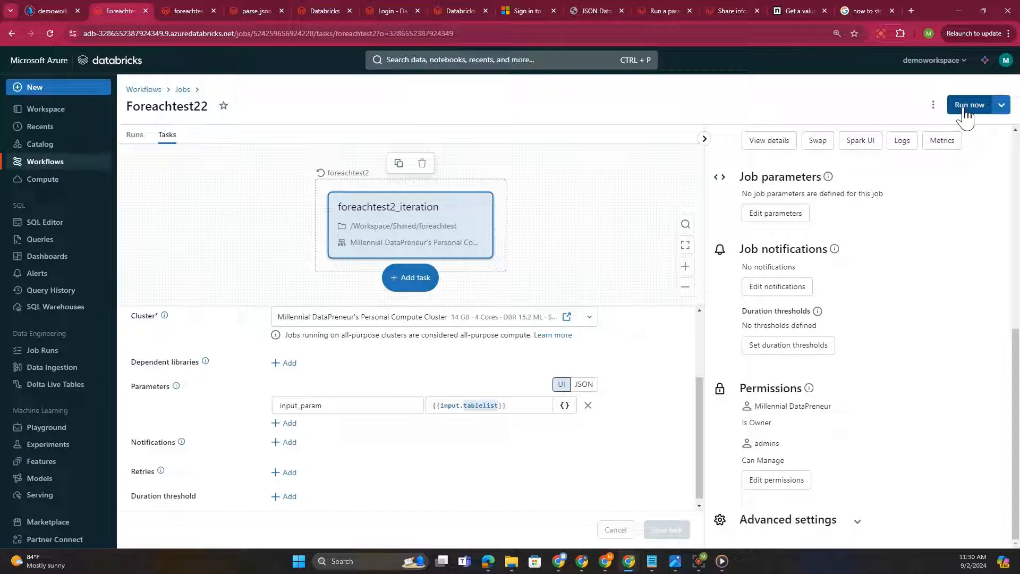
Run the Foreachtest22 job and open the triggered run.
{"action": "scroll", "coordinate": [352, 405], "scroll_direction": "up", "scroll_amount": 2}
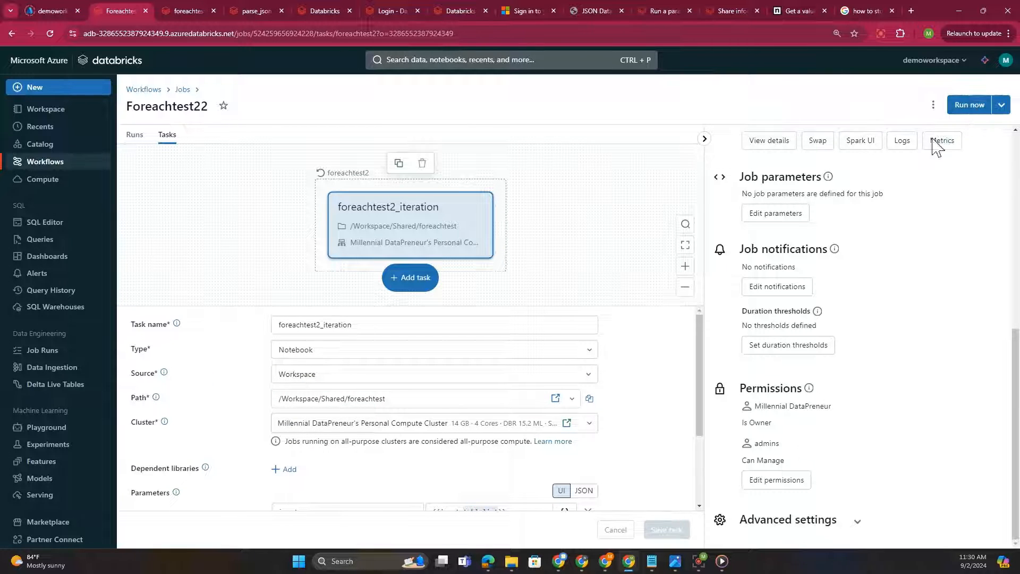
{"action": "left_click", "coordinate": [978, 109]}
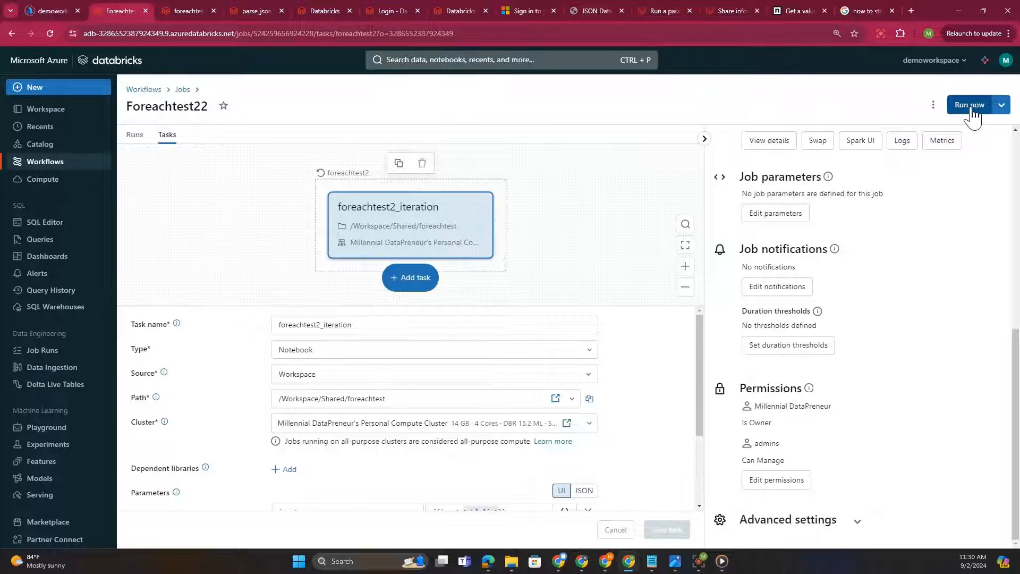
{"action": "left_click", "coordinate": [973, 114]}
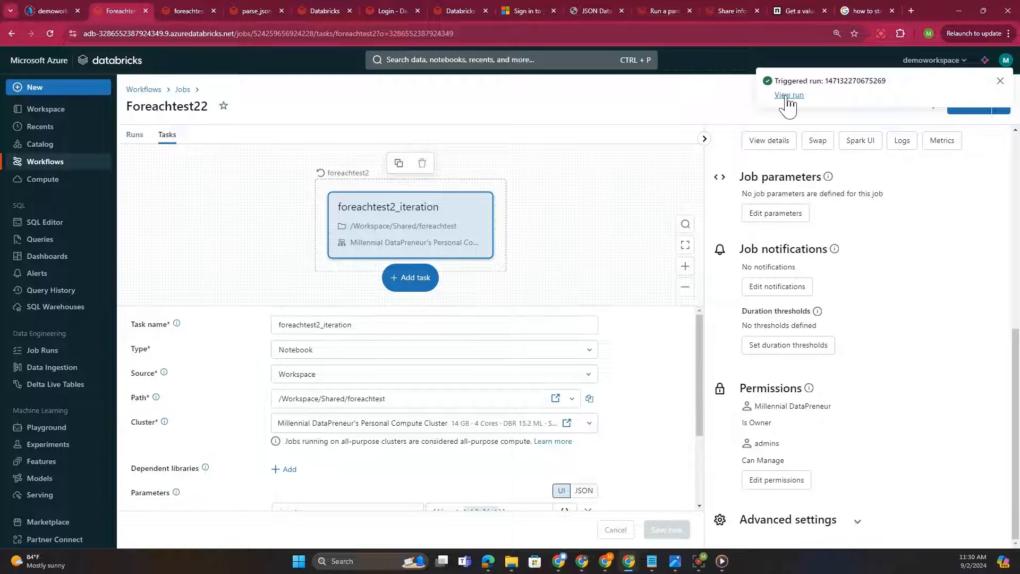
{"action": "left_click", "coordinate": [788, 96]}
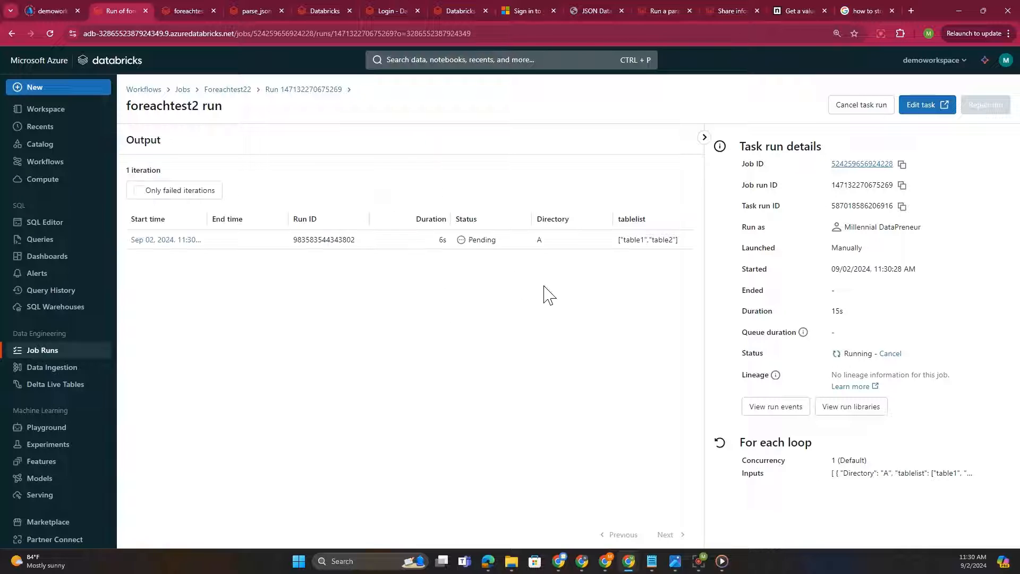
Open the iteration for Directory A and examine its resolved input_param value.
{"action": "left_click", "coordinate": [164, 240]}
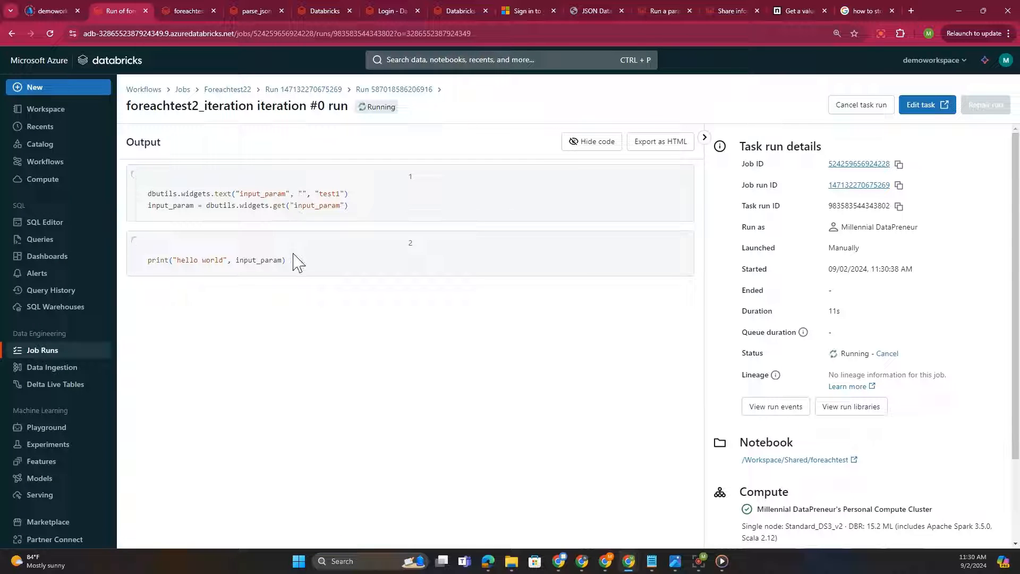
{"action": "scroll", "coordinate": [787, 463], "scroll_direction": "down", "scroll_amount": 2}
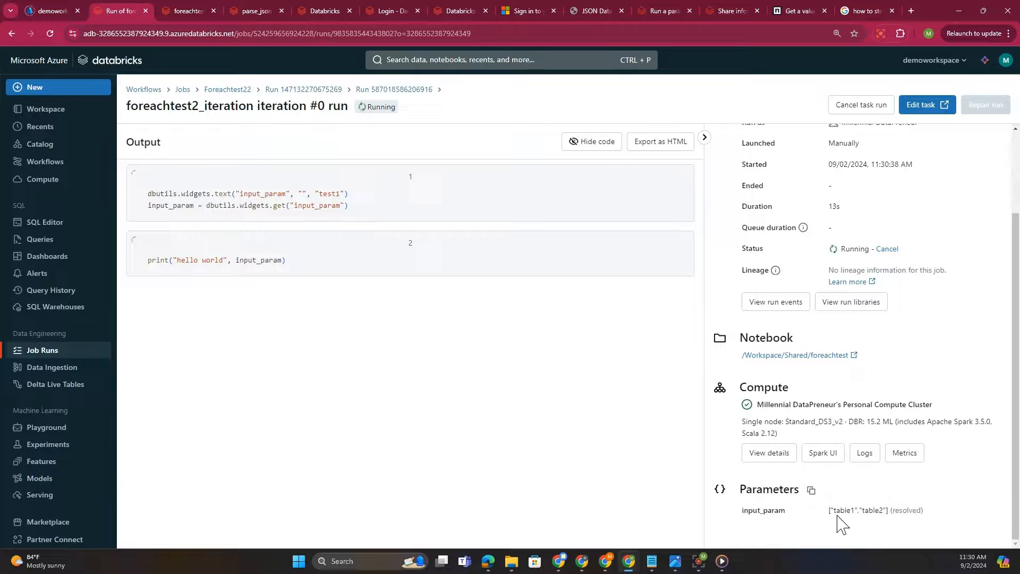
{"action": "left_click_drag", "start_coordinate": [829, 511], "coordinate": [893, 518]}
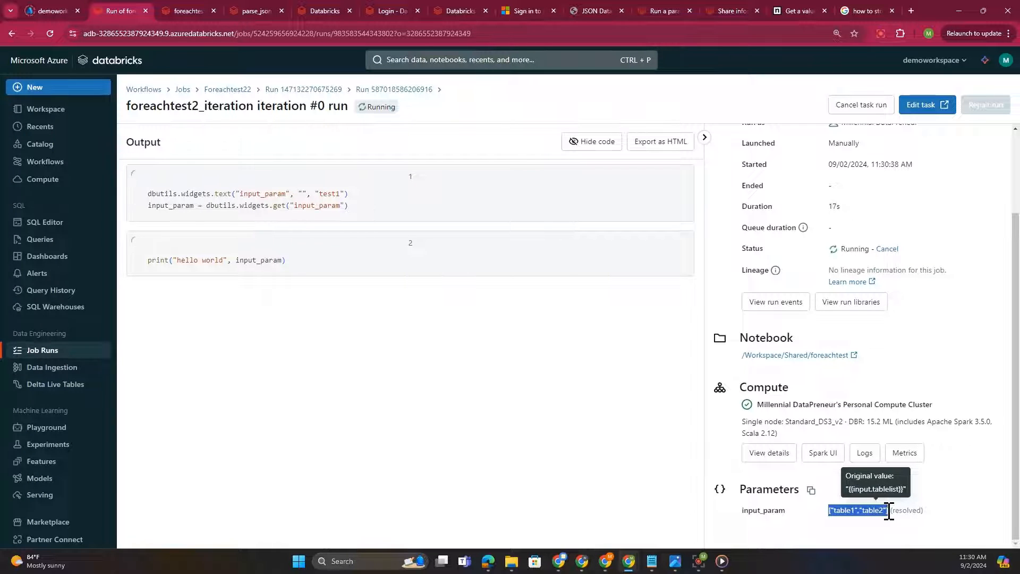
Reopen the latest Foreachtest22 run from the job's run list and examine the input_param of the Directory B iteration.
{"action": "left_click", "coordinate": [328, 90]}
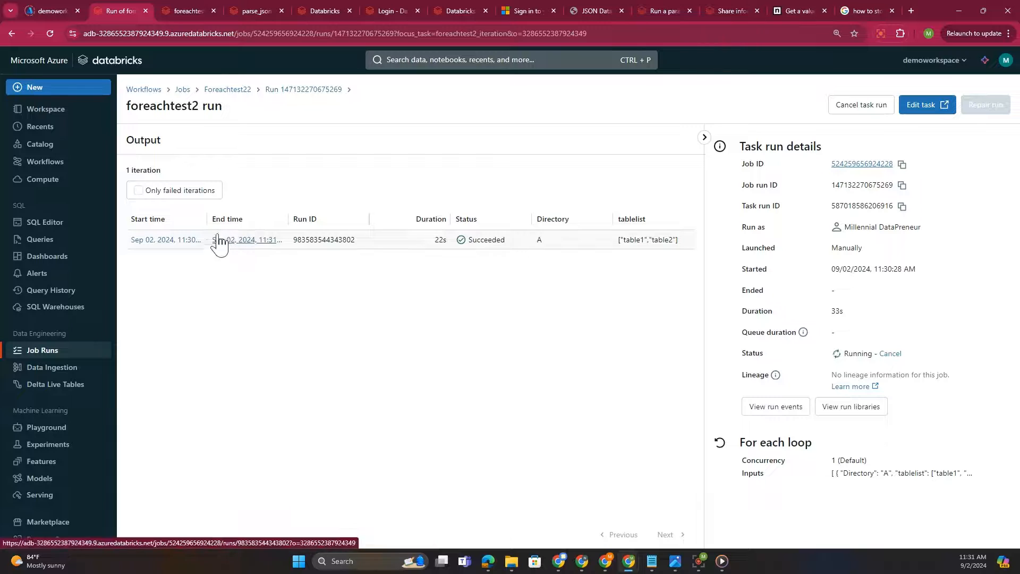
{"action": "left_click", "coordinate": [245, 91]}
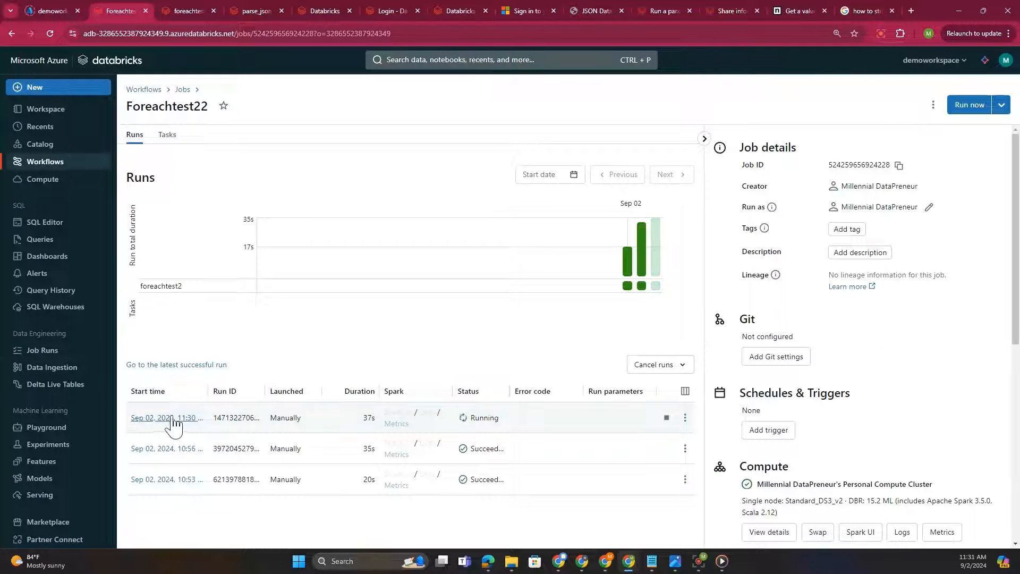
{"action": "left_click", "coordinate": [171, 420]}
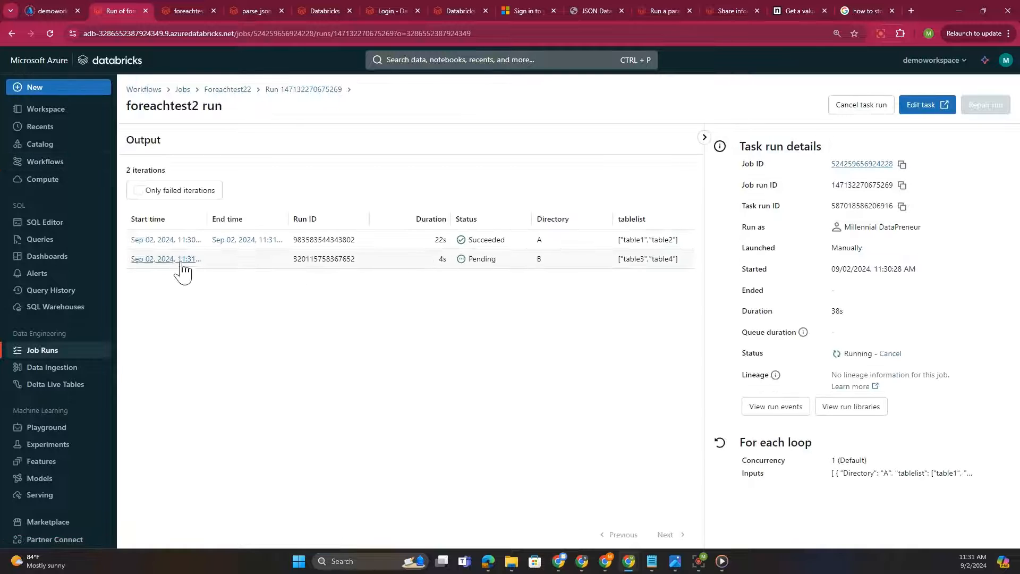
{"action": "left_click", "coordinate": [181, 260]}
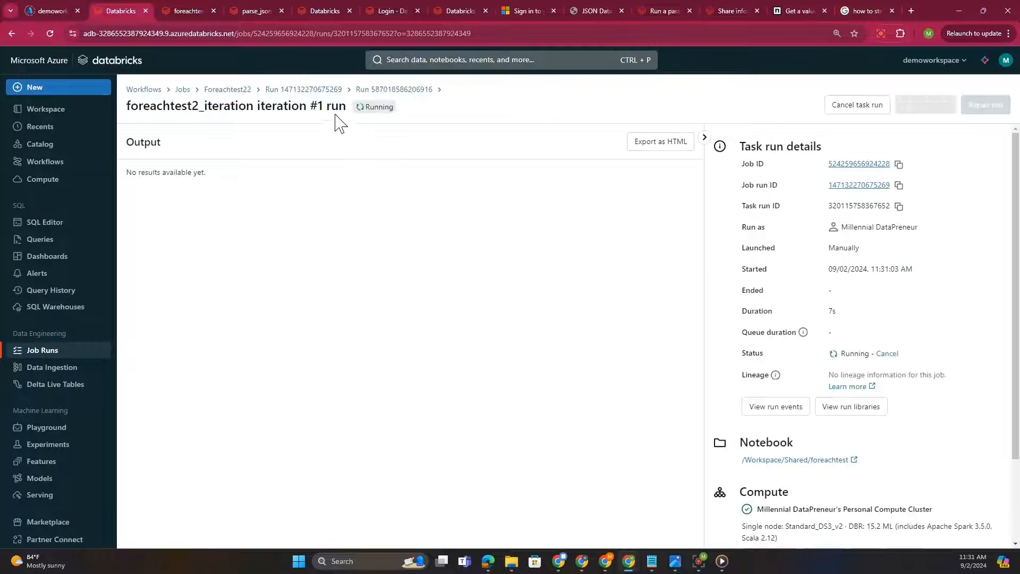
{"action": "left_click_drag", "start_coordinate": [310, 105], "coordinate": [323, 106]}
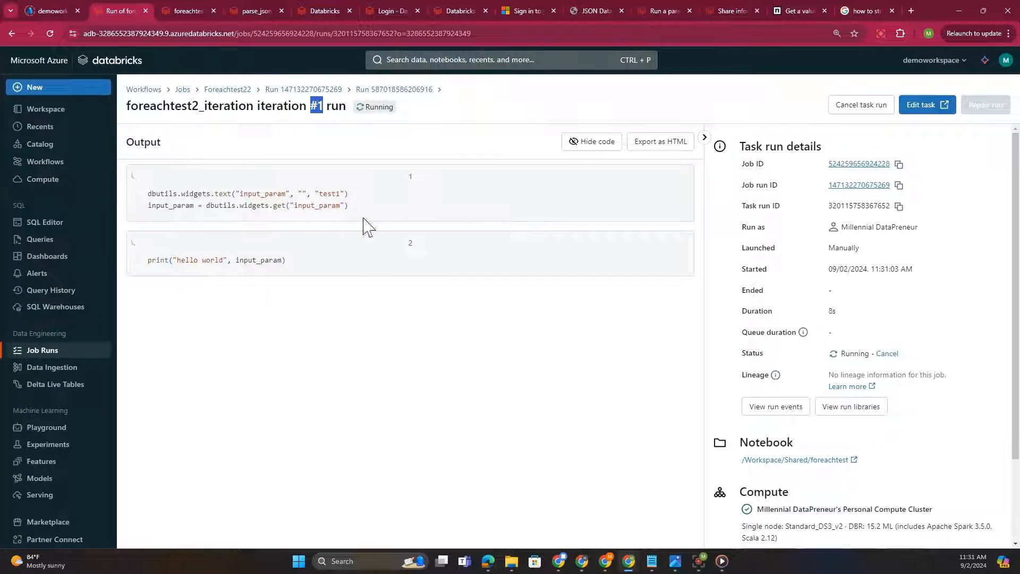
{"action": "scroll", "coordinate": [856, 478], "scroll_direction": "down", "scroll_amount": 2}
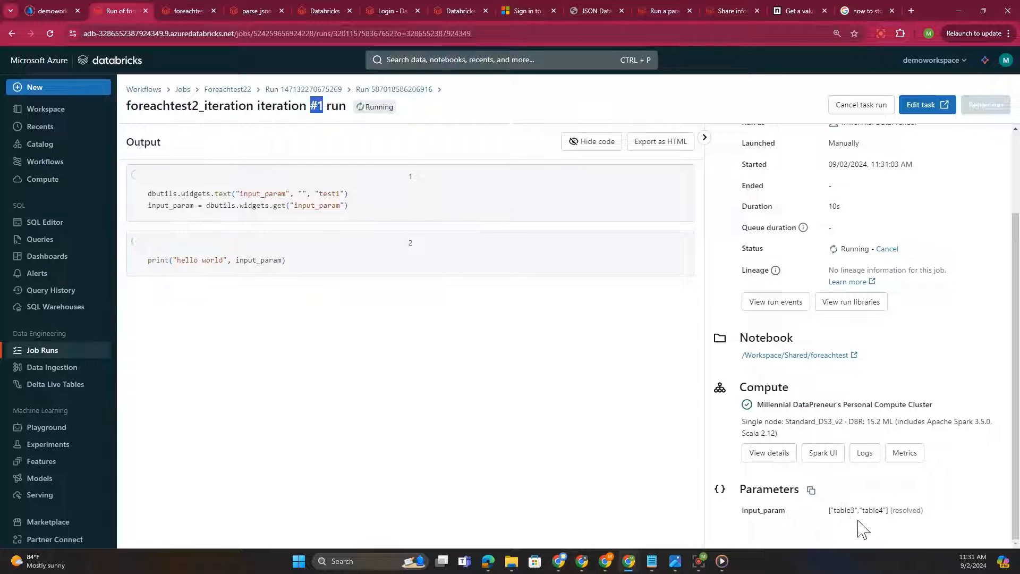
Return to the foreachtest2 run, compare both iterations' Directory and tablelist values, and go back to the Foreachtest22 job.
{"action": "left_click", "coordinate": [300, 90]}
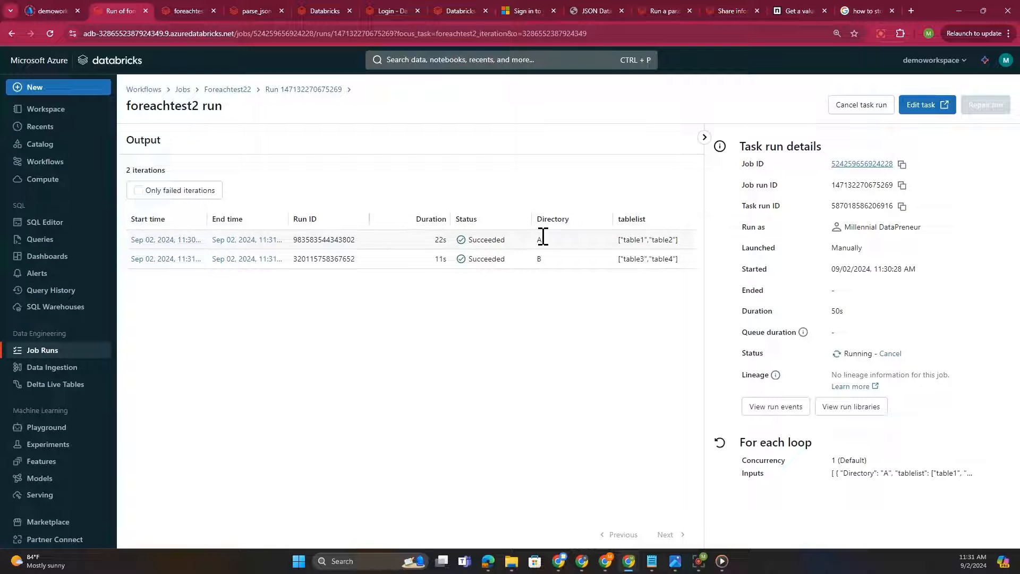
{"action": "mouse_move", "coordinate": [833, 475]}
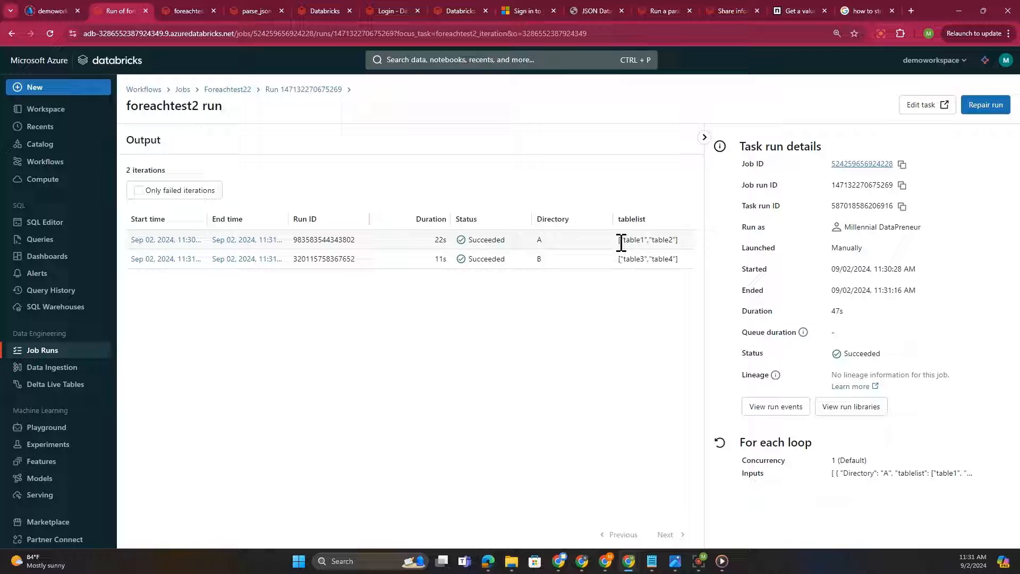
{"action": "left_click_drag", "start_coordinate": [620, 243], "coordinate": [681, 244]}
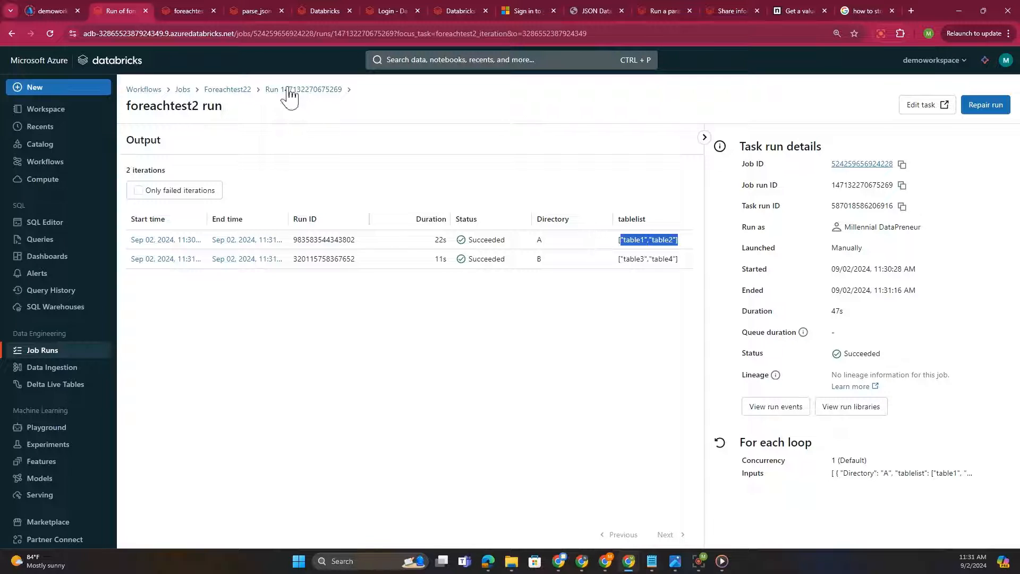
{"action": "left_click", "coordinate": [624, 240]}
{"action": "left_click_drag", "start_coordinate": [621, 241], "coordinate": [671, 245]}
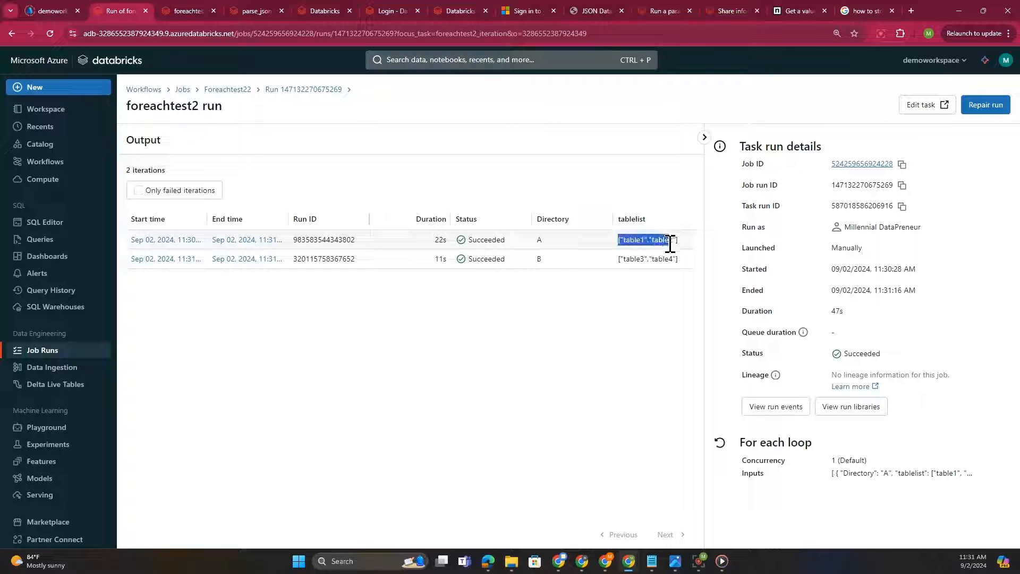
{"action": "left_click", "coordinate": [229, 94]}
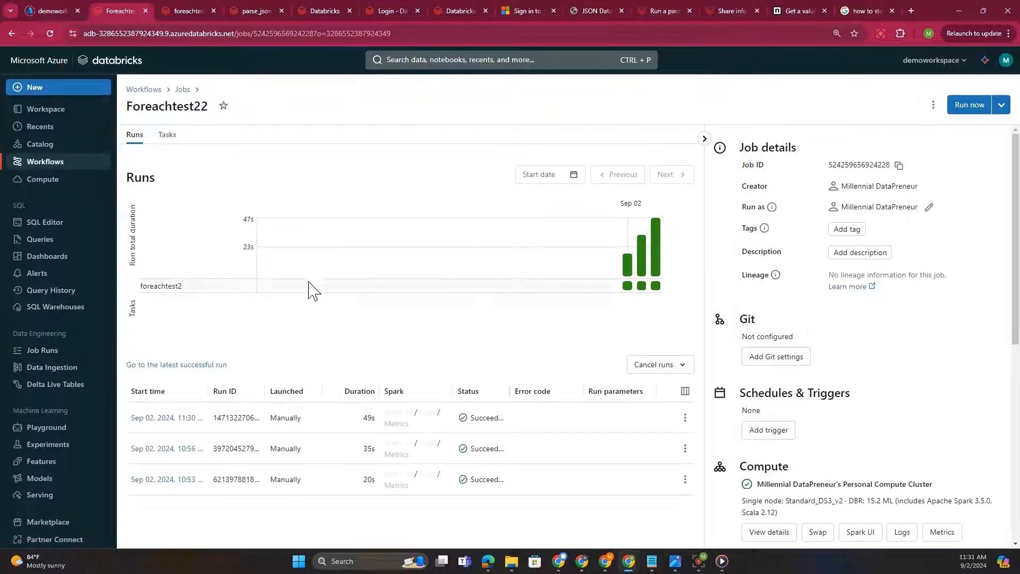
Open the job's tasks and, in Notepad, reduce the JSON array to one object with Directory "A" and tablelist ["table1", "table2"].
{"action": "left_click", "coordinate": [162, 136]}
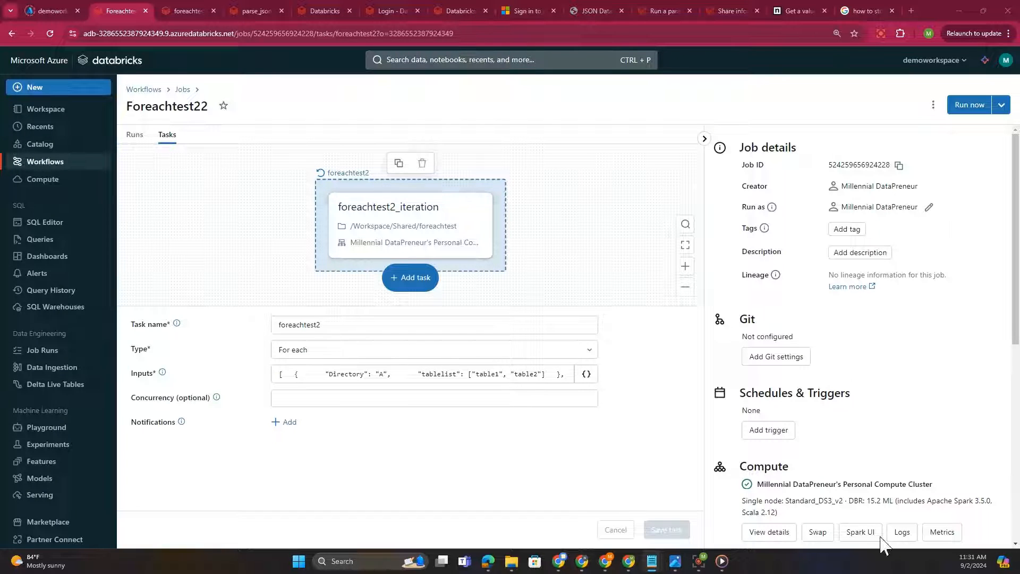
{"action": "mouse_move", "coordinate": [652, 561]}
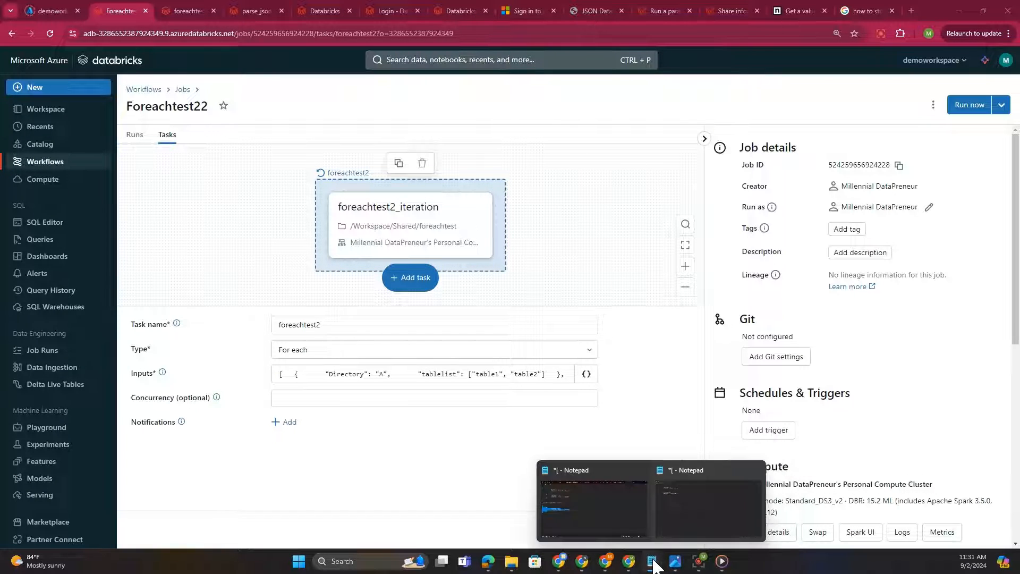
{"action": "left_click", "coordinate": [674, 502]}
{"action": "left_click_drag", "start_coordinate": [45, 171], "coordinate": [1, 45]}
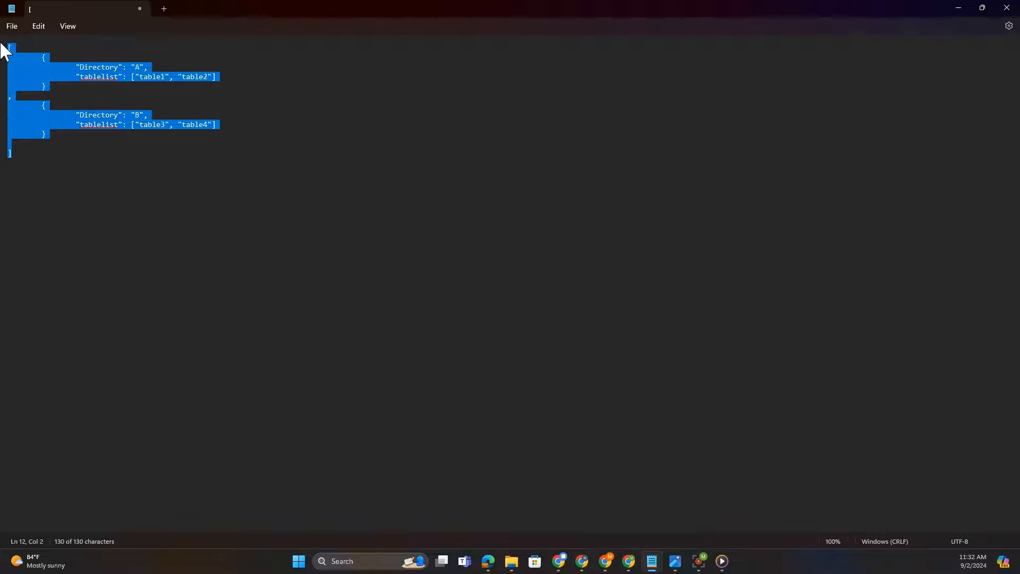
{"action": "type", "text": "[ \t{ \t\t\"Directory\": \"A\", \t\t\"tablelist\": [\"table1\", \"table2\"] \t} ]"}
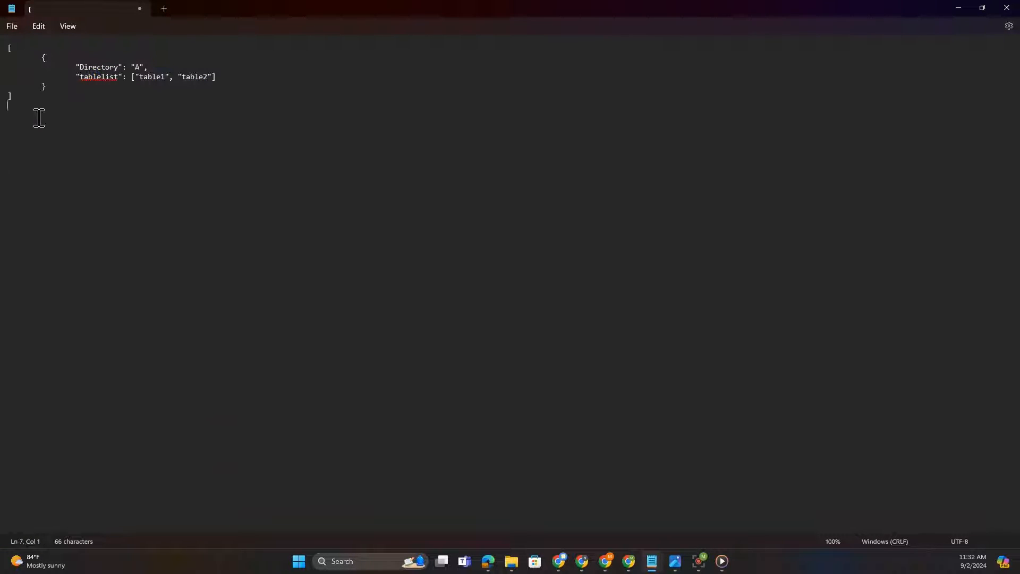
Examine the tablelist key and its nested array within the single JSON object.
{"action": "left_click_drag", "start_coordinate": [39, 118], "coordinate": [1, 51]}
{"action": "left_click", "coordinate": [116, 75]}
{"action": "double_click", "coordinate": [107, 78]}
{"action": "left_click_drag", "start_coordinate": [131, 77], "coordinate": [197, 78]}
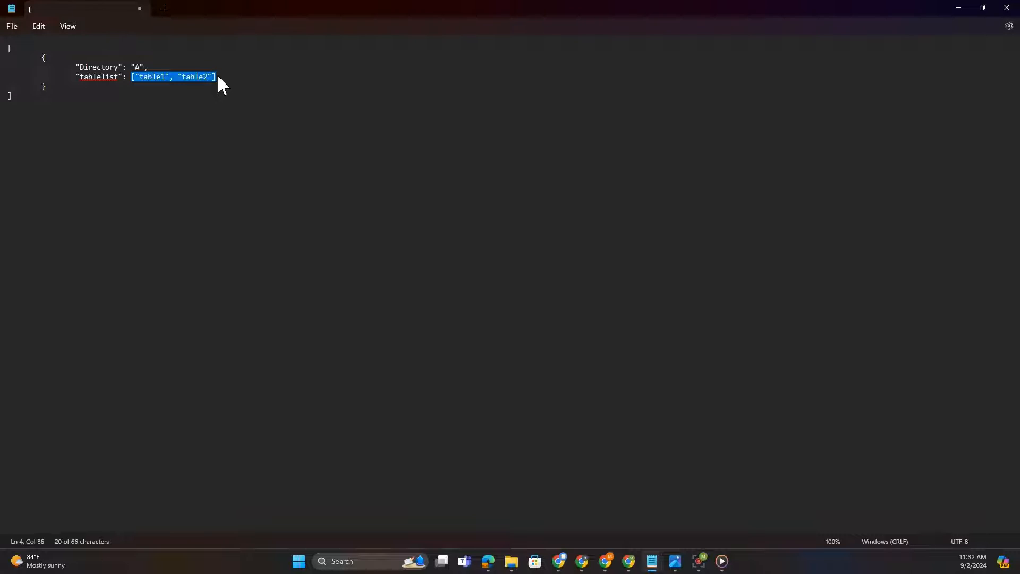
Copy the single-object array from Notepad, replace the foreachtest2 task's Inputs in Databricks with it, and save the task.
{"action": "left_click_drag", "start_coordinate": [34, 111], "coordinate": [13, 55]}
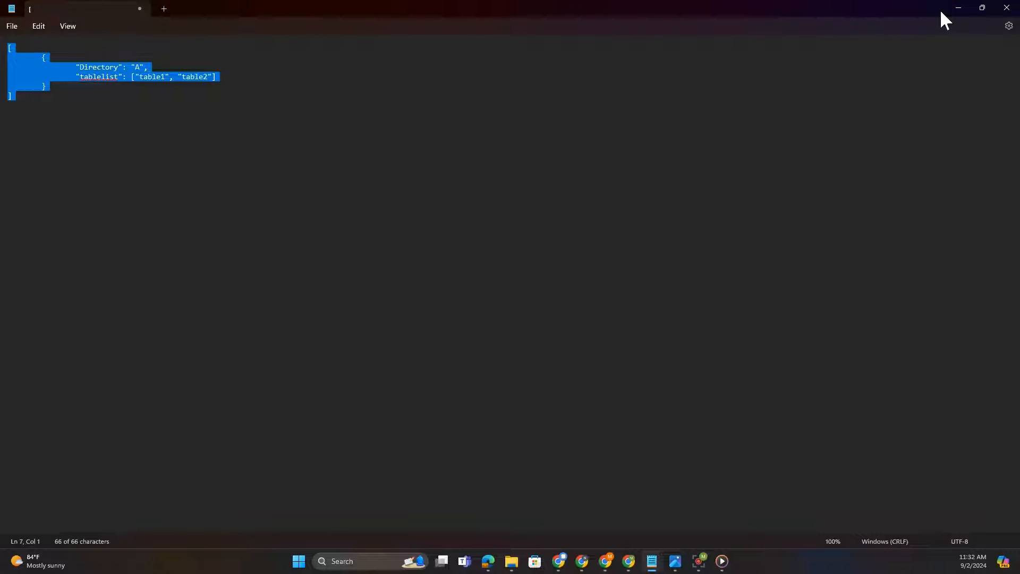
{"action": "left_click", "coordinate": [959, 12]}
{"action": "double_click", "coordinate": [412, 375]}
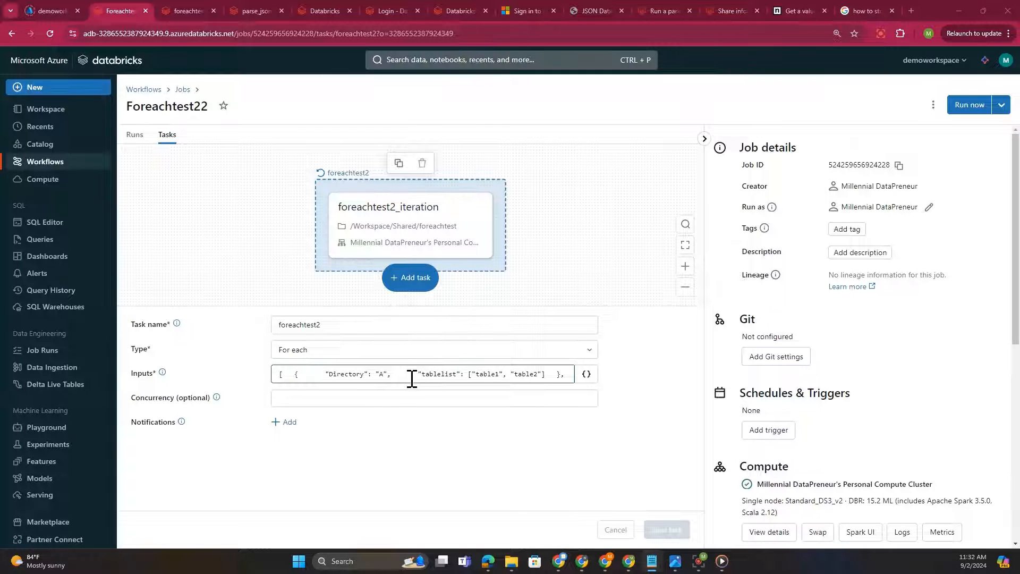
{"action": "key", "text": "ctrl+a"}
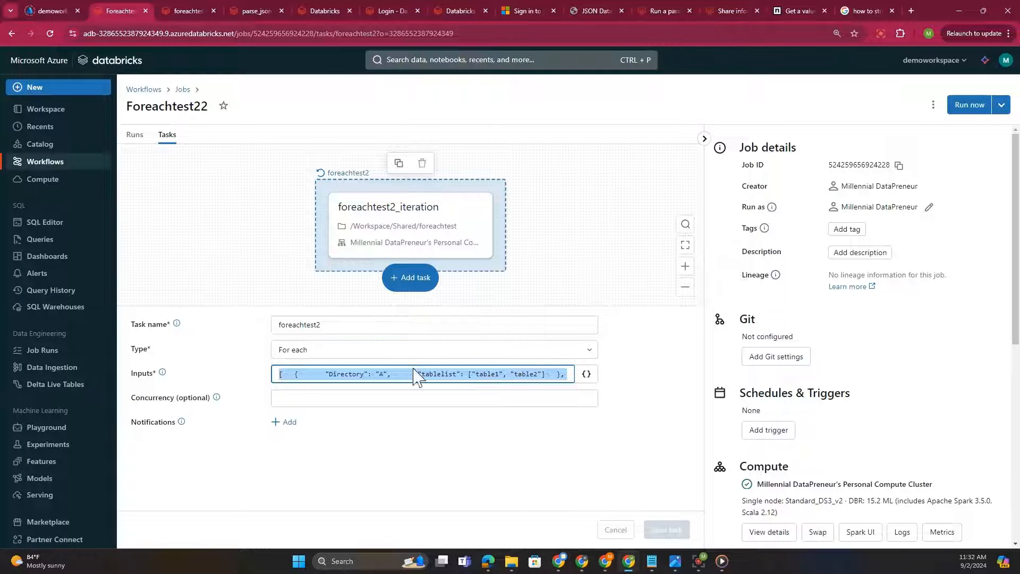
{"action": "type", "text": "[\t{\t\t\"Directory\": \"A\",\t\t\"tablelist\": [\"table1\", \"table2\"]\t}]"}
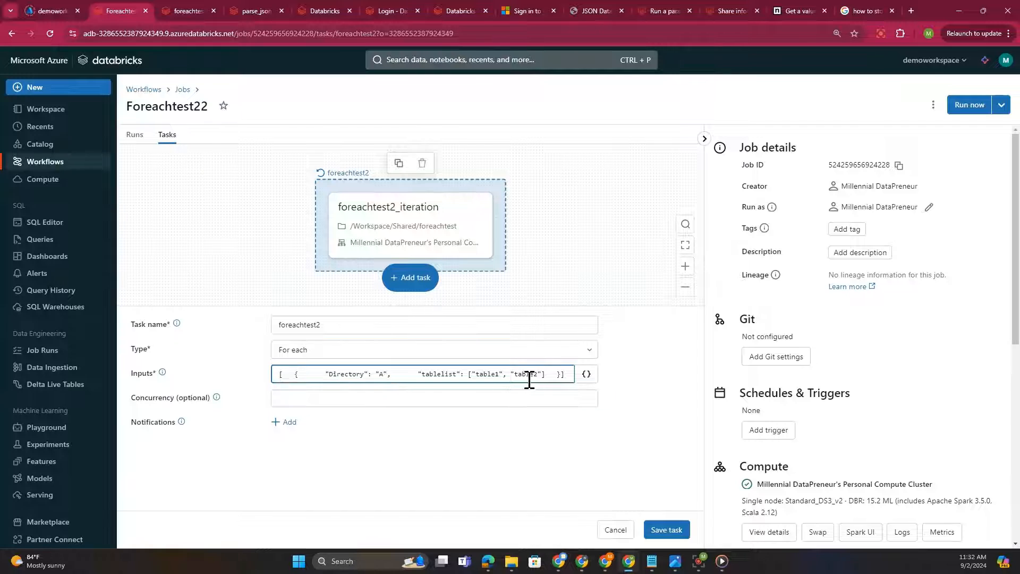
{"action": "left_click", "coordinate": [667, 530]}
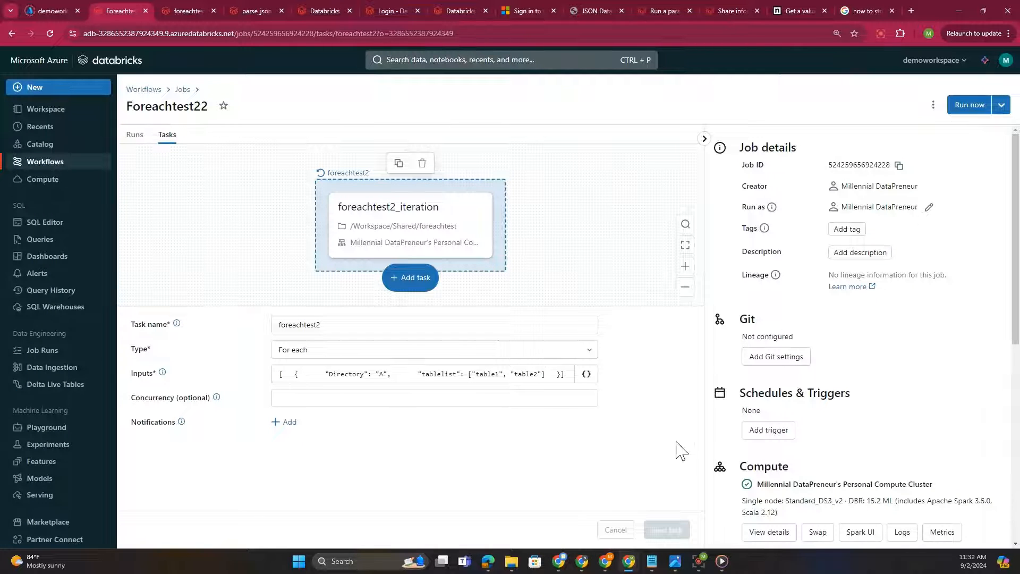
Open the foreachtest2_iteration task and check which value its input_param parameter receives.
{"action": "left_click", "coordinate": [417, 243]}
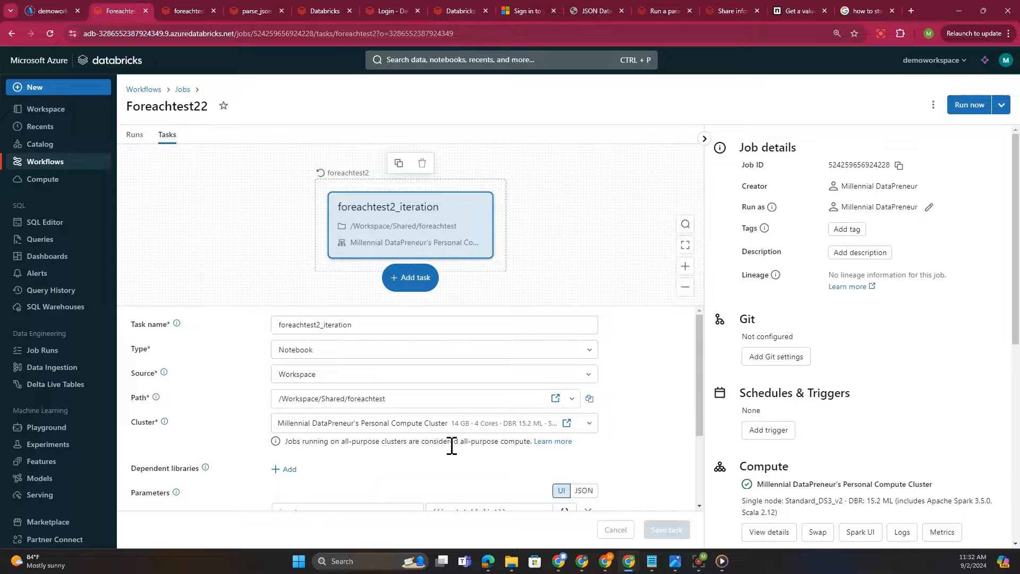
{"action": "scroll", "coordinate": [467, 414], "scroll_direction": "down", "scroll_amount": 2}
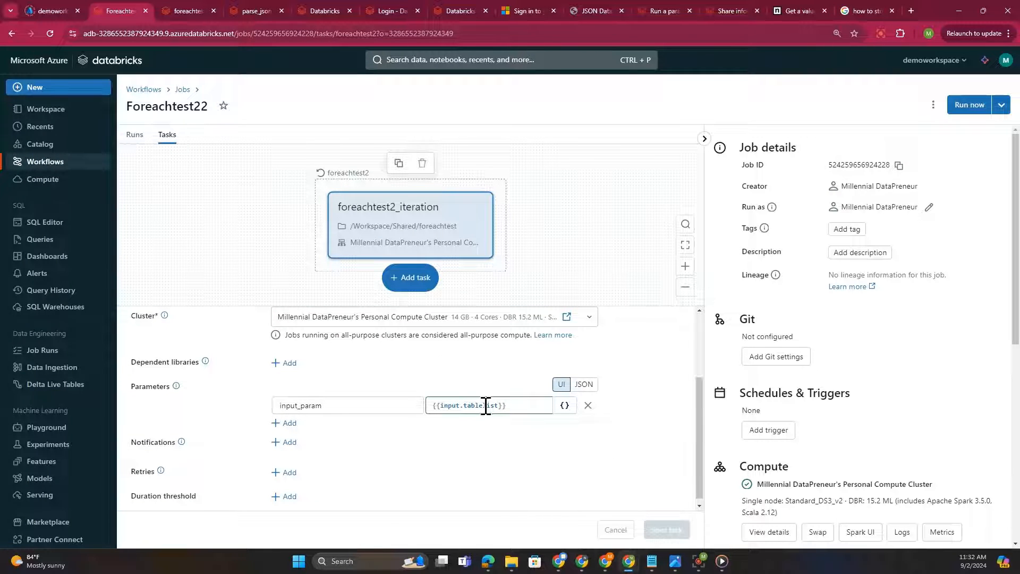
{"action": "scroll", "coordinate": [815, 484], "scroll_direction": "down", "scroll_amount": 2}
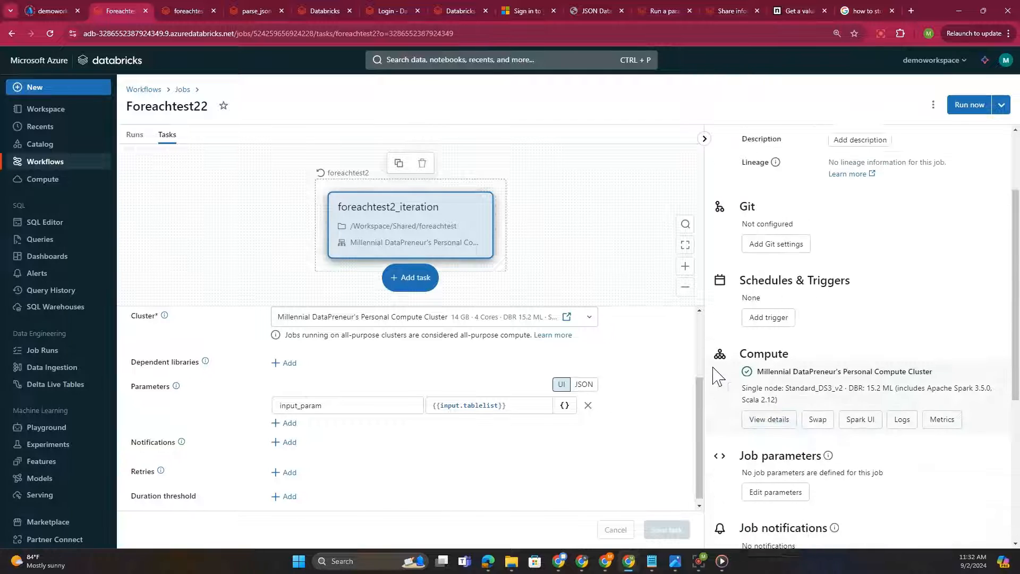
{"action": "scroll", "coordinate": [718, 376], "scroll_direction": "up", "scroll_amount": 1}
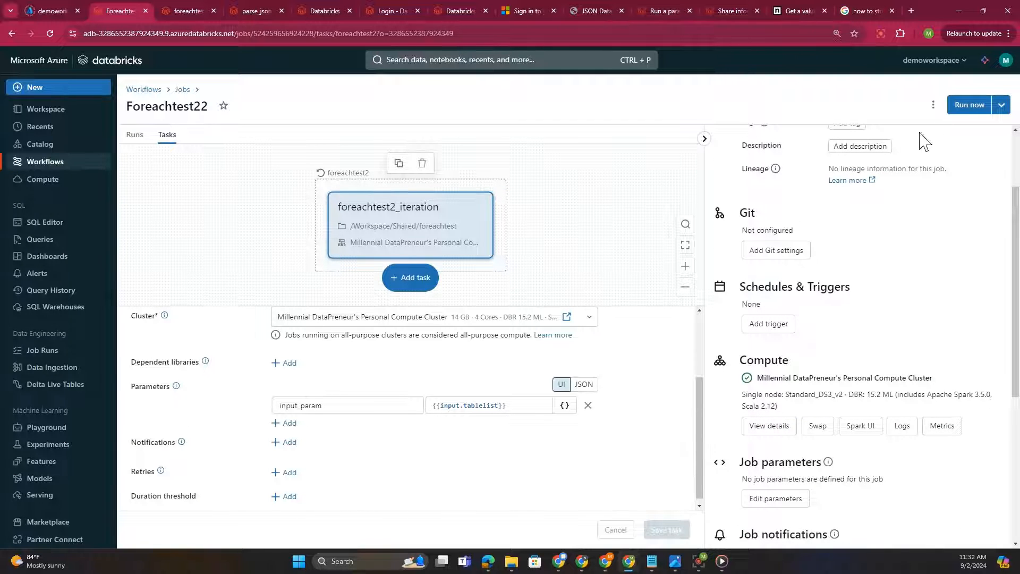
Run the Foreachtest22 job and open the triggered run to examine the iteration's tablelist value.
{"action": "left_click", "coordinate": [971, 104]}
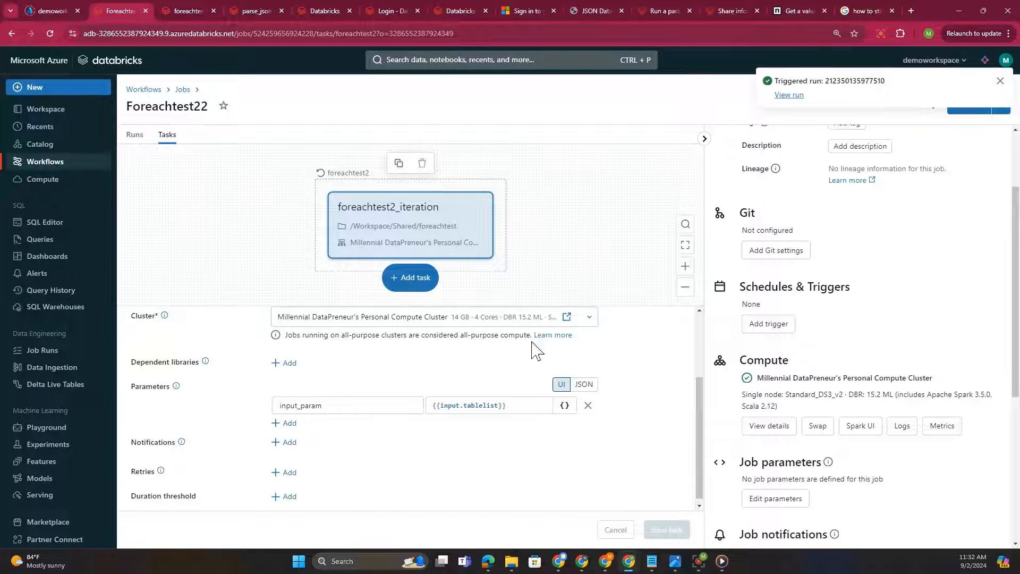
{"action": "left_click", "coordinate": [782, 96]}
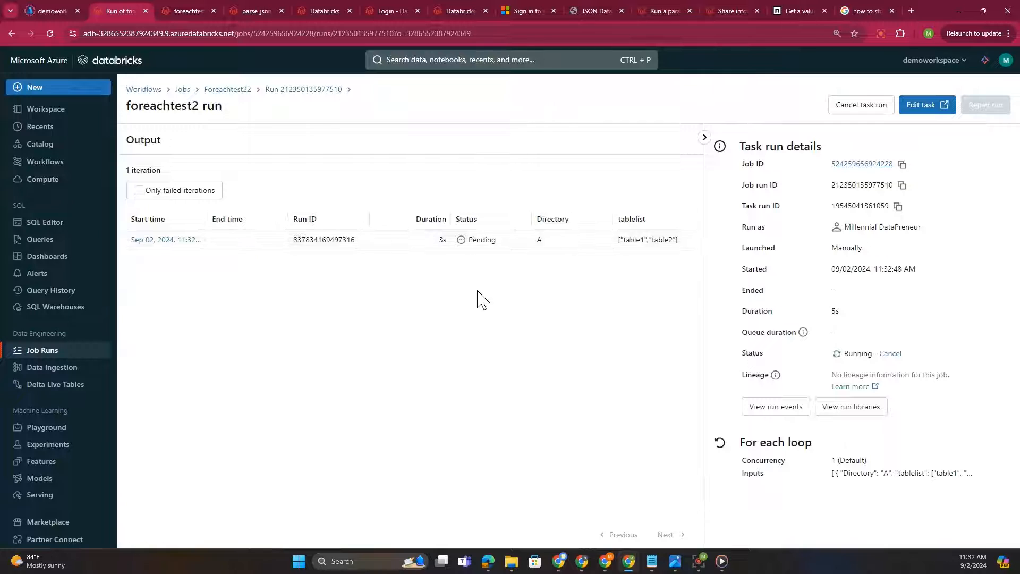
{"action": "left_click_drag", "start_coordinate": [621, 240], "coordinate": [686, 249]}
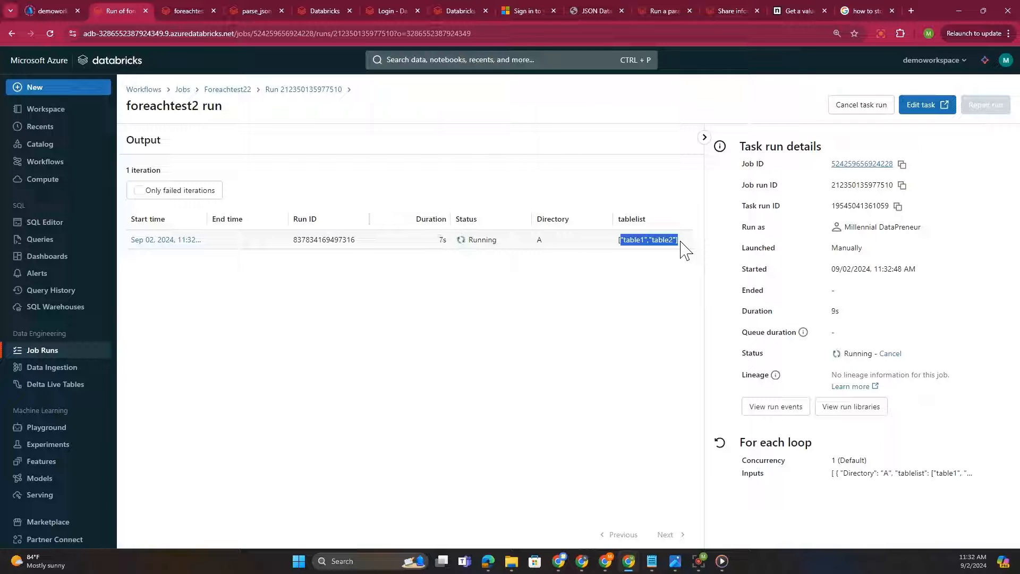
{"action": "left_click", "coordinate": [685, 250]}
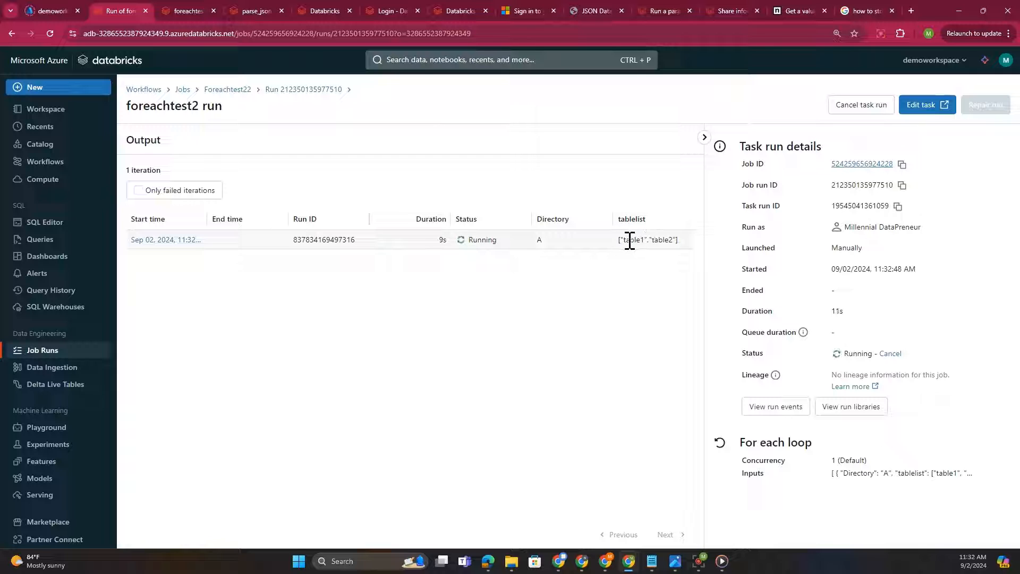
{"action": "left_click_drag", "start_coordinate": [643, 242], "coordinate": [624, 243]}
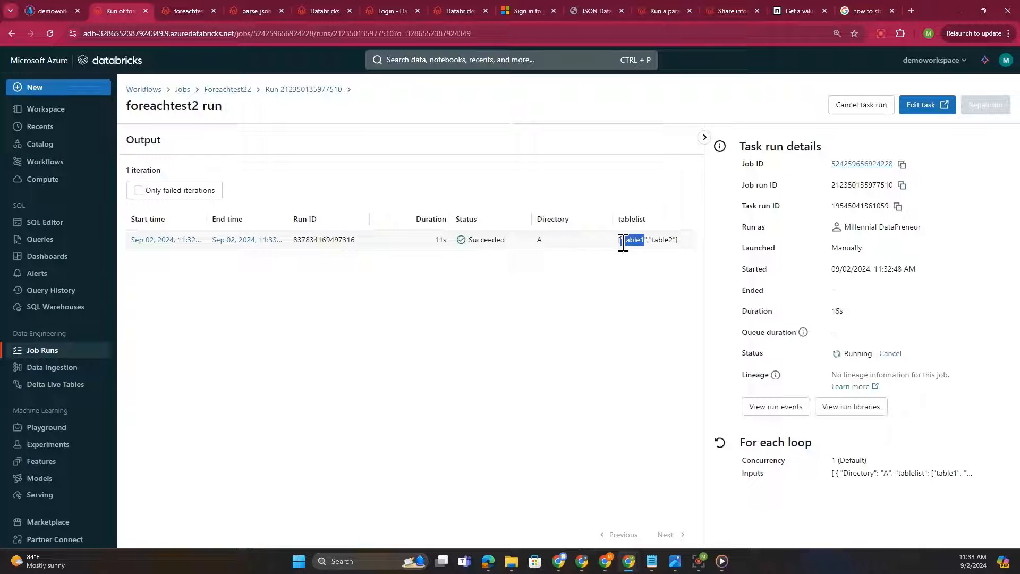
{"action": "left_click_drag", "start_coordinate": [685, 240], "coordinate": [601, 248]}
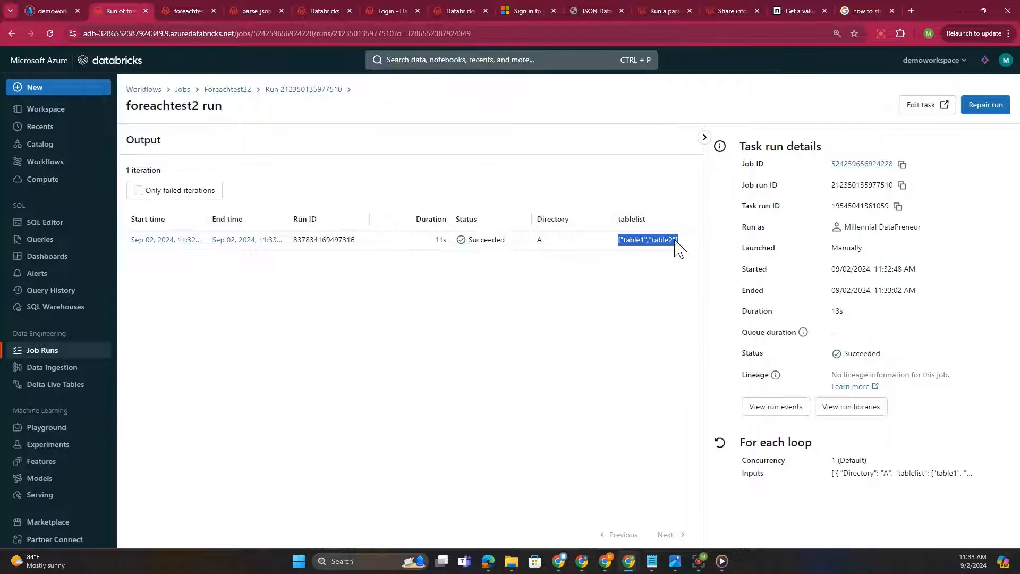
Open the Directory A iteration and examine the input_param array printed in the notebook output.
{"action": "left_click", "coordinate": [165, 240]}
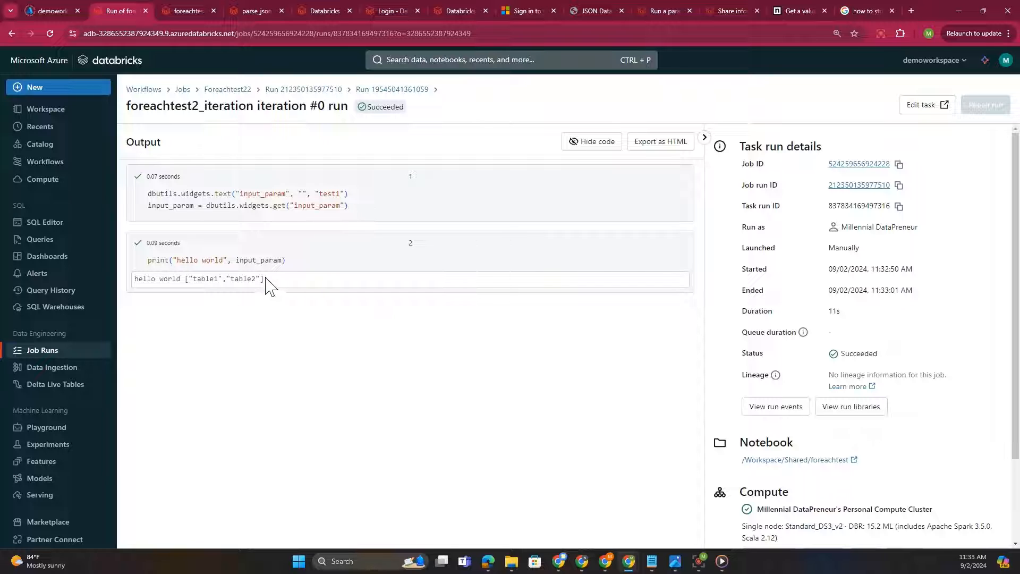
{"action": "left_click_drag", "start_coordinate": [266, 280], "coordinate": [133, 278]}
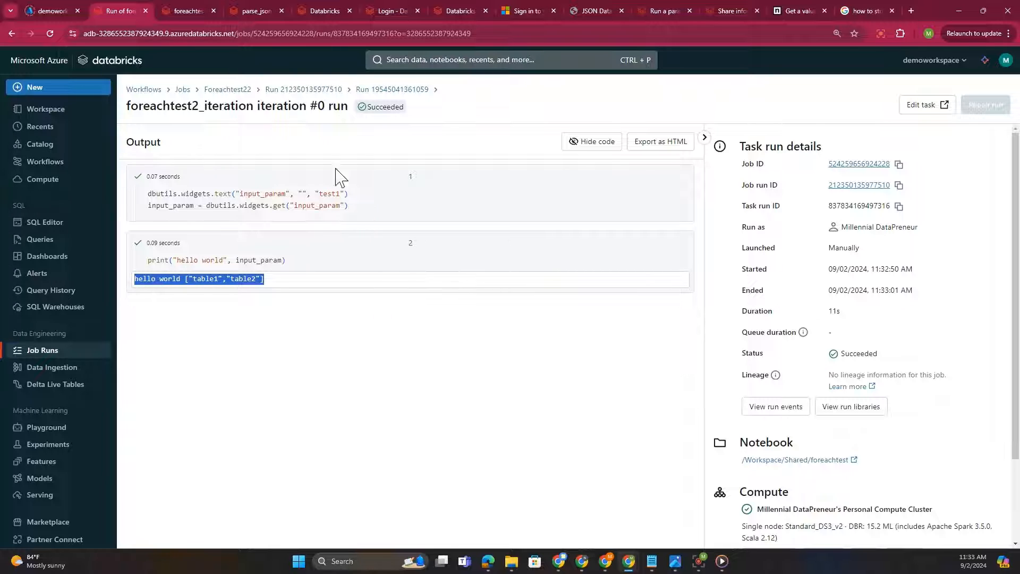
{"action": "left_click", "coordinate": [276, 292]}
{"action": "left_click_drag", "start_coordinate": [272, 281], "coordinate": [188, 285]}
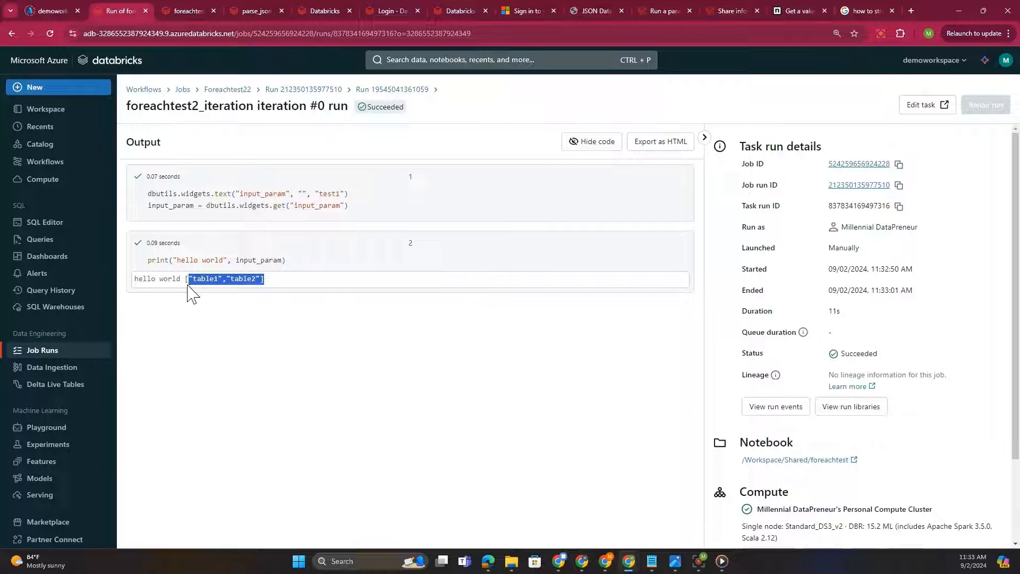
Return to the foreachtest2 run and re-examine the iteration's tablelist value.
{"action": "left_click", "coordinate": [316, 95]}
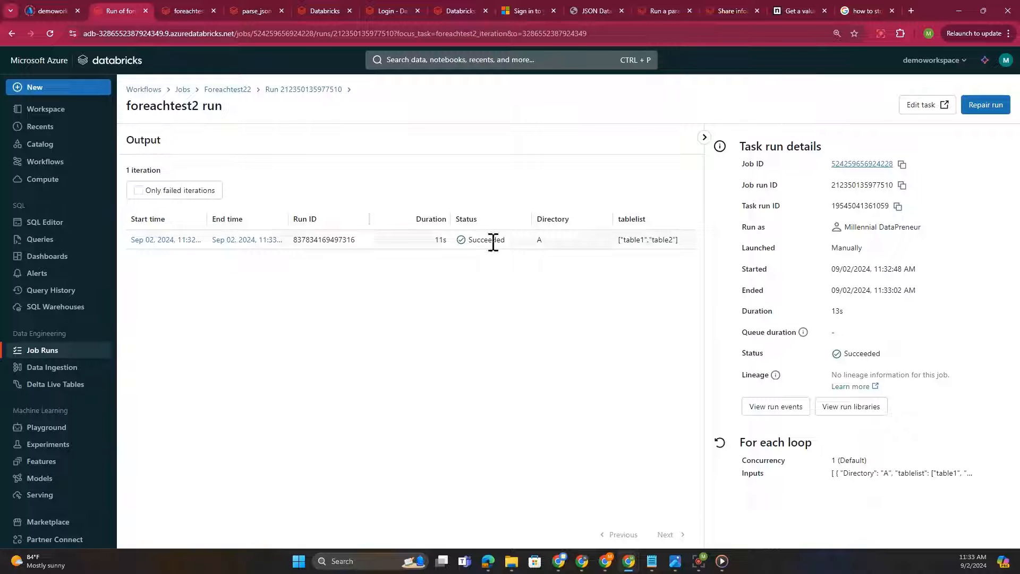
{"action": "left_click_drag", "start_coordinate": [618, 240], "coordinate": [677, 241]}
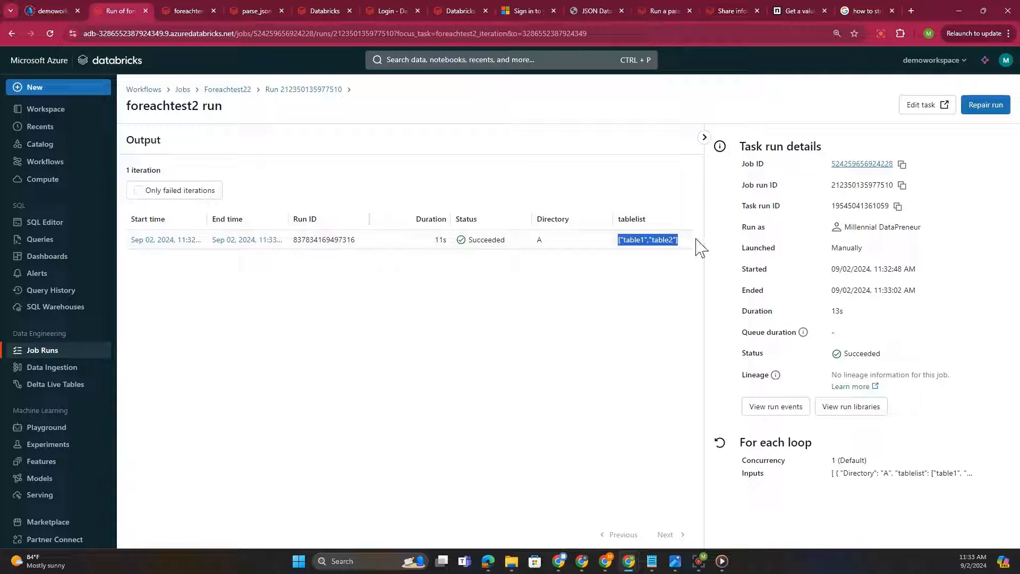
{"action": "left_click", "coordinate": [678, 243]}
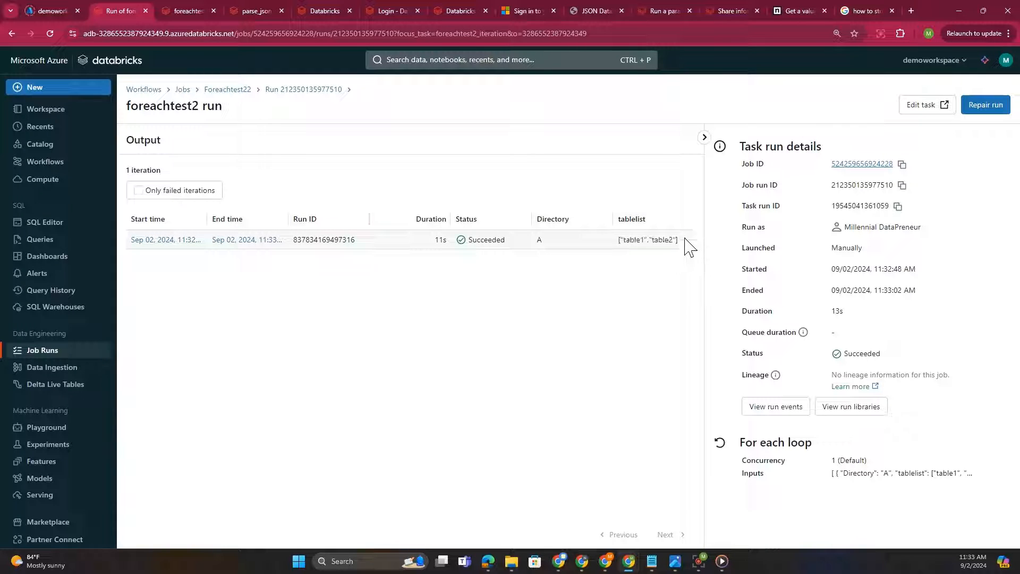
{"action": "left_click_drag", "start_coordinate": [685, 239], "coordinate": [622, 246]}
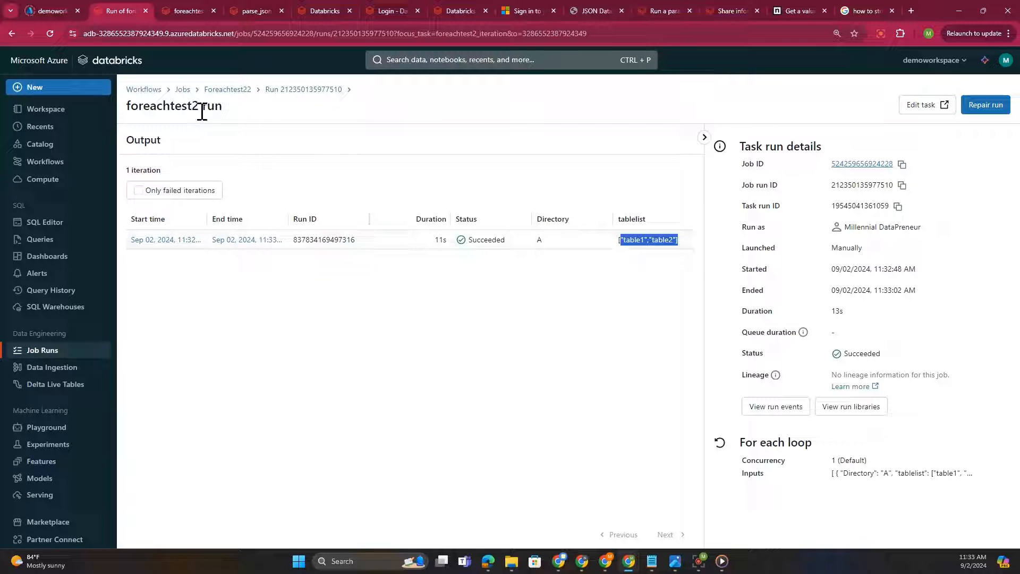
Go back to the Foreachtest22 job and review the foreachtest2 task's Inputs array and the job's run list.
{"action": "left_click", "coordinate": [240, 91]}
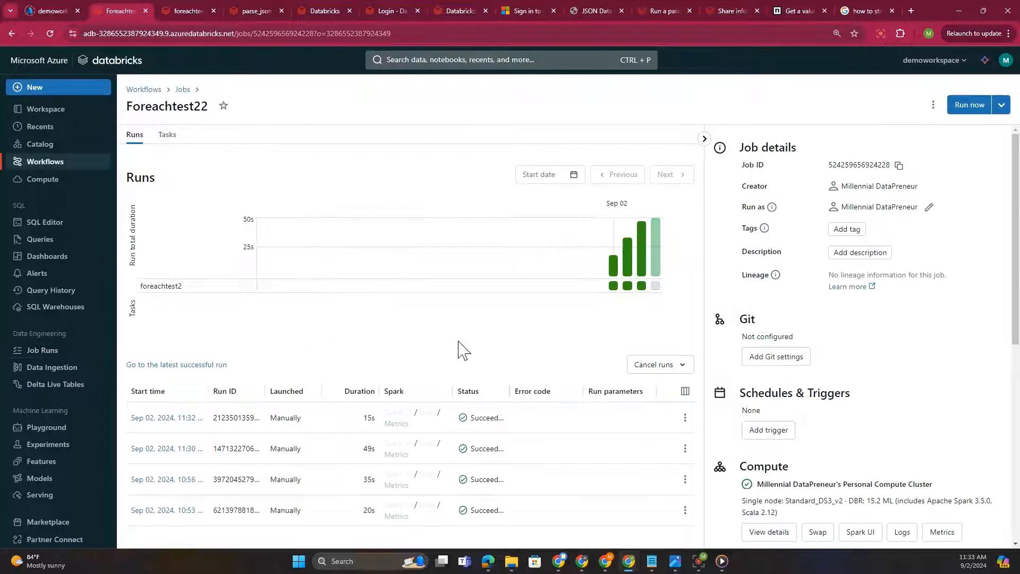
{"action": "left_click", "coordinate": [165, 136]}
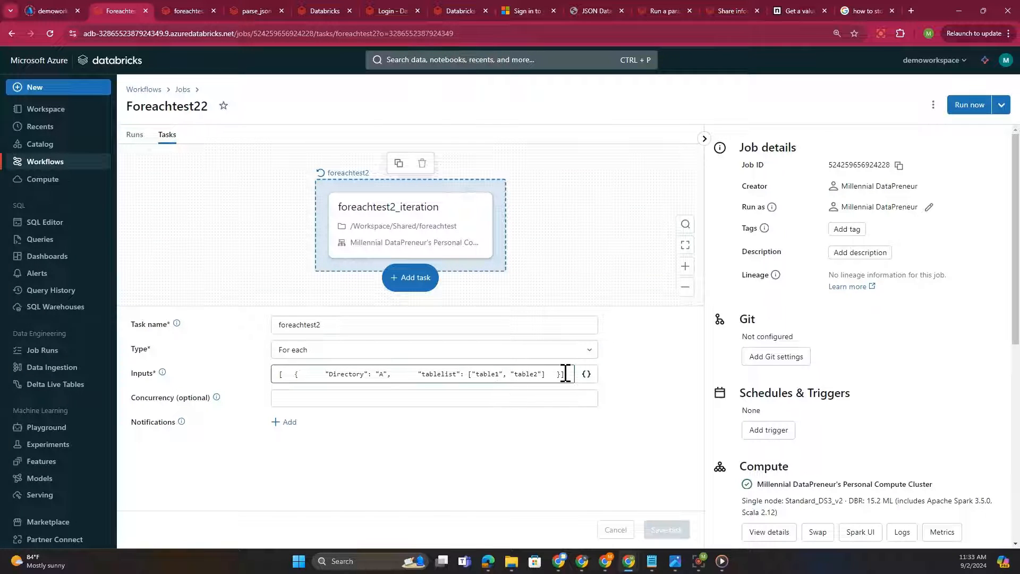
{"action": "left_click_drag", "start_coordinate": [567, 375], "coordinate": [465, 380]}
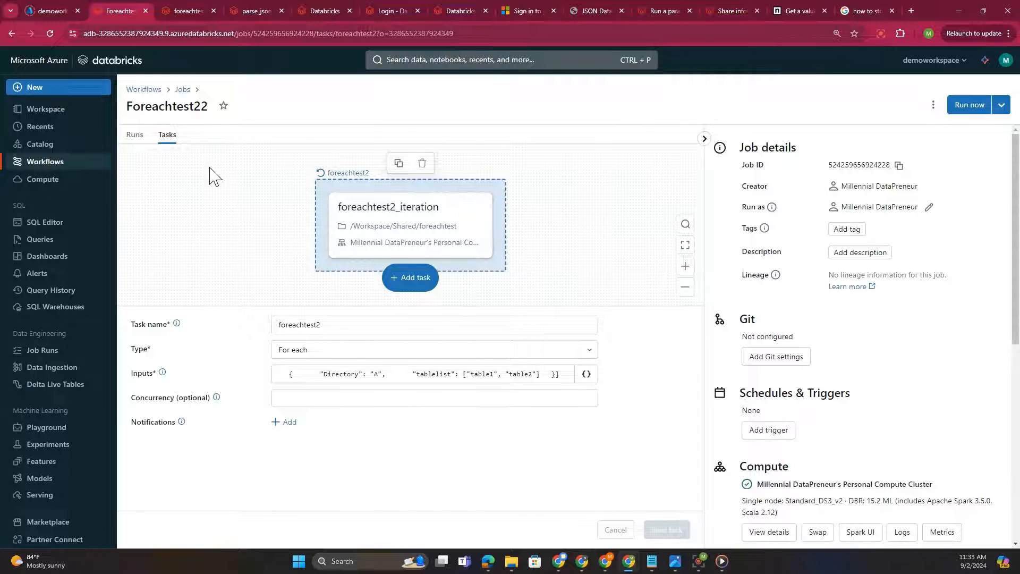
{"action": "left_click", "coordinate": [134, 137]}
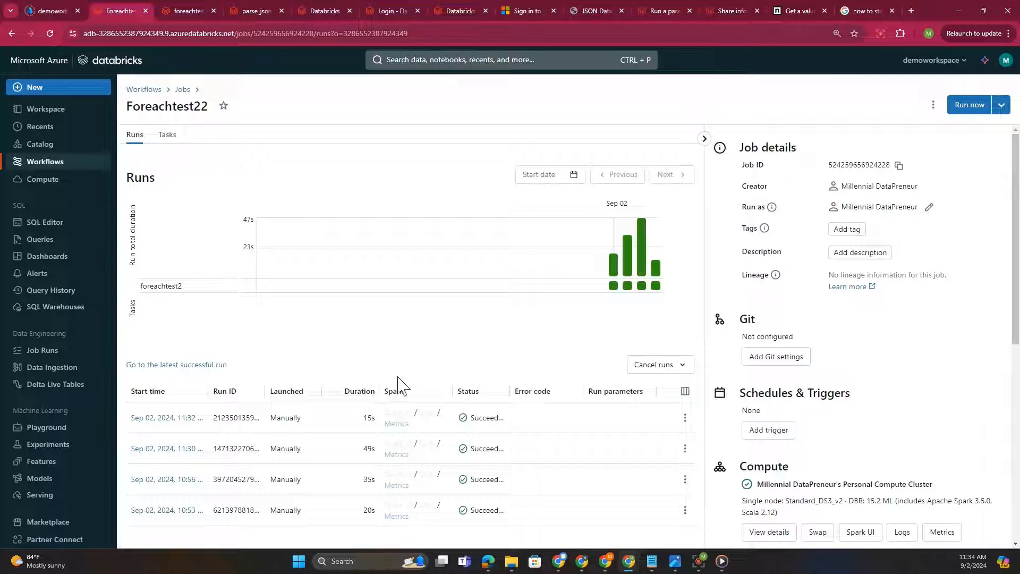
{"action": "left_click", "coordinate": [168, 139]}
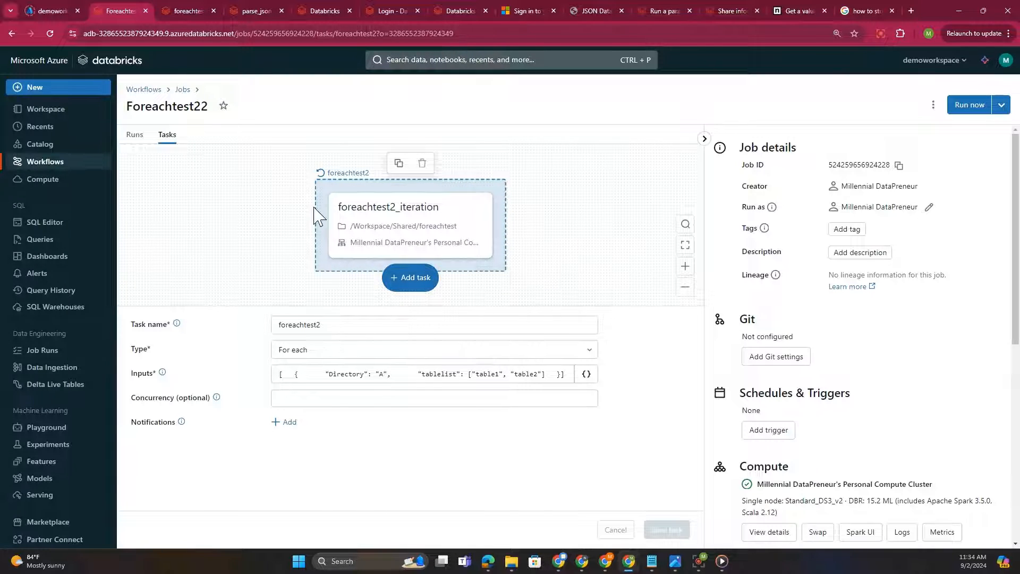
Open the foreachtest2_iteration task's settings, and switch to the foreachtest notebook by way of the parse_json notebook.
{"action": "left_click", "coordinate": [355, 229]}
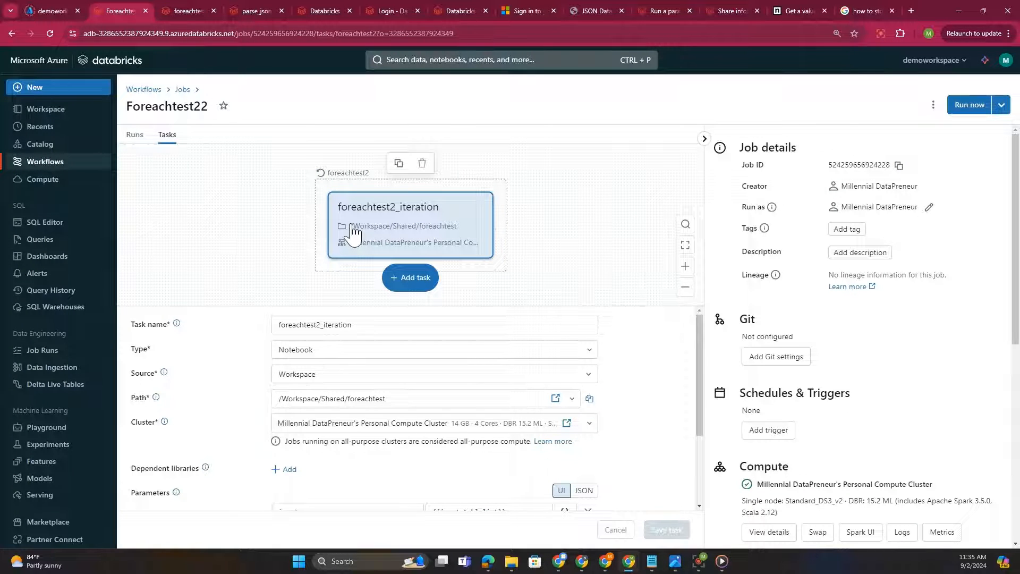
{"action": "left_click", "coordinate": [251, 12]}
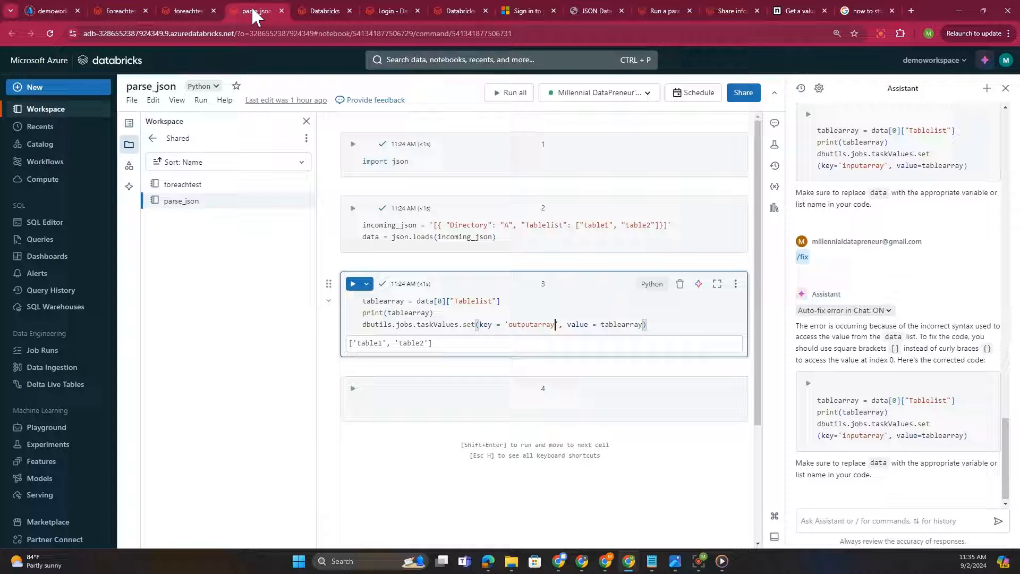
{"action": "left_click", "coordinate": [197, 11]}
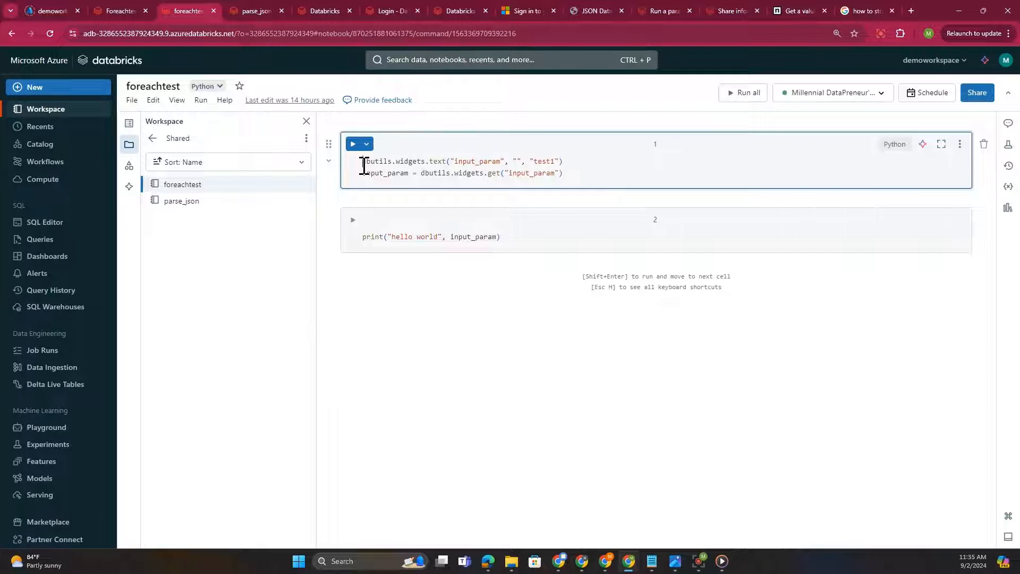
Examine the input_param widget code in the foreachtest notebook, and return to the foreachtest2_iteration task in the Foreachtest22 job.
{"action": "left_click_drag", "start_coordinate": [364, 164], "coordinate": [572, 175]}
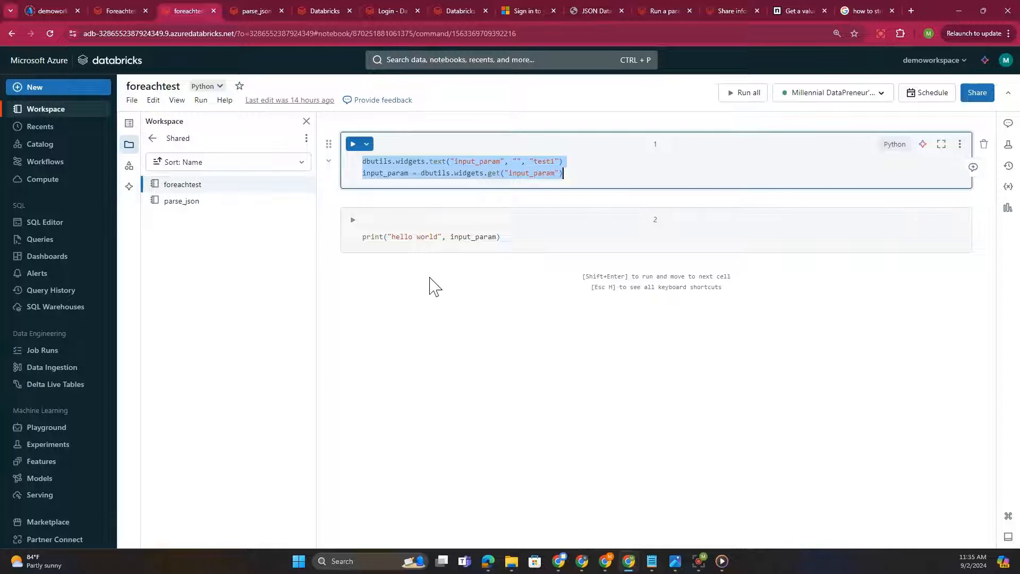
{"action": "left_click", "coordinate": [111, 12]}
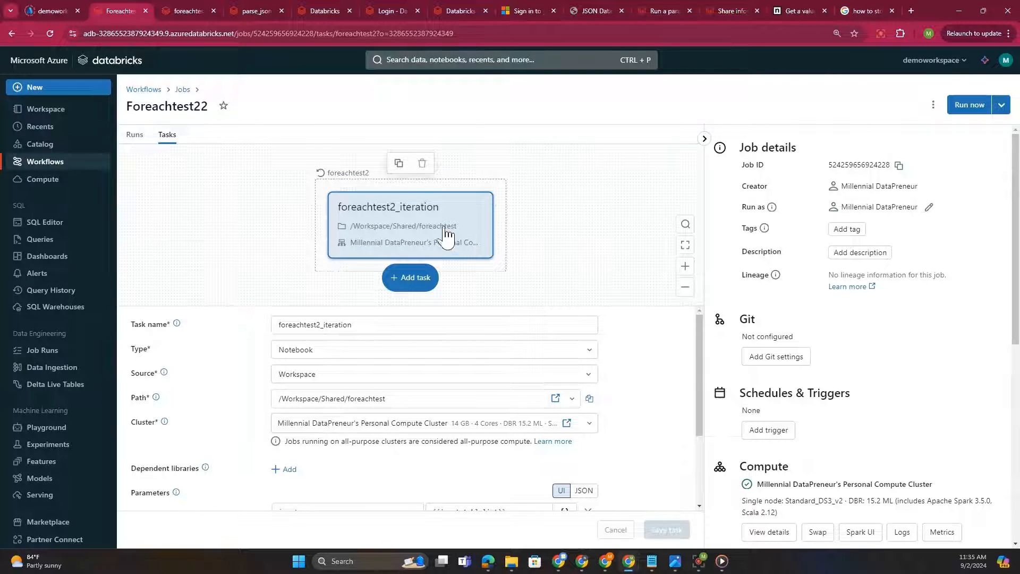
{"action": "left_click", "coordinate": [327, 188]}
{"action": "left_click", "coordinate": [337, 219]}
Try the Run Job type for the foreachtest2_iteration task, browsing the selectable jobs and task types, and discard the unsaved changes.
{"action": "left_click", "coordinate": [590, 352]}
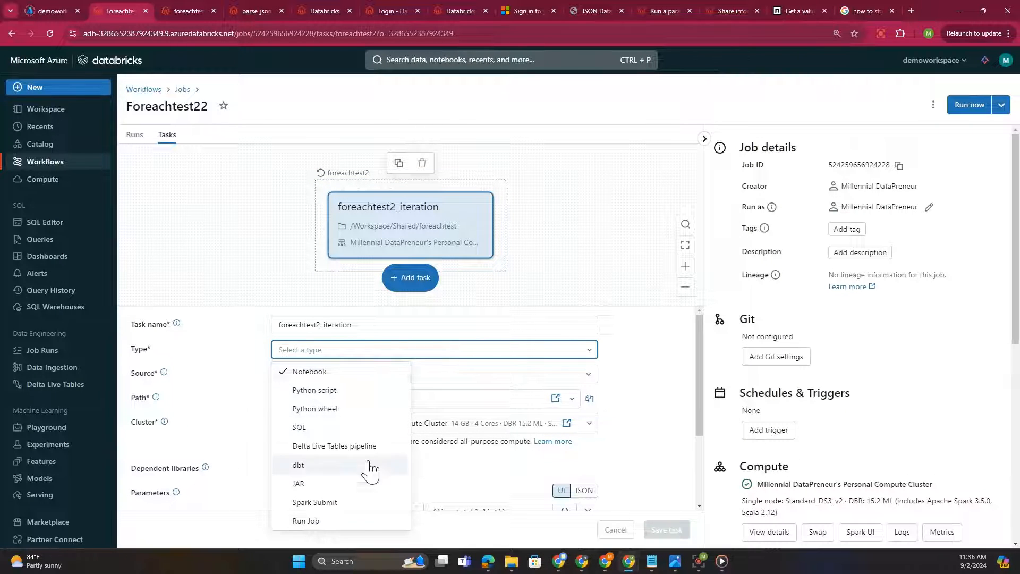
{"action": "left_click", "coordinate": [341, 523]}
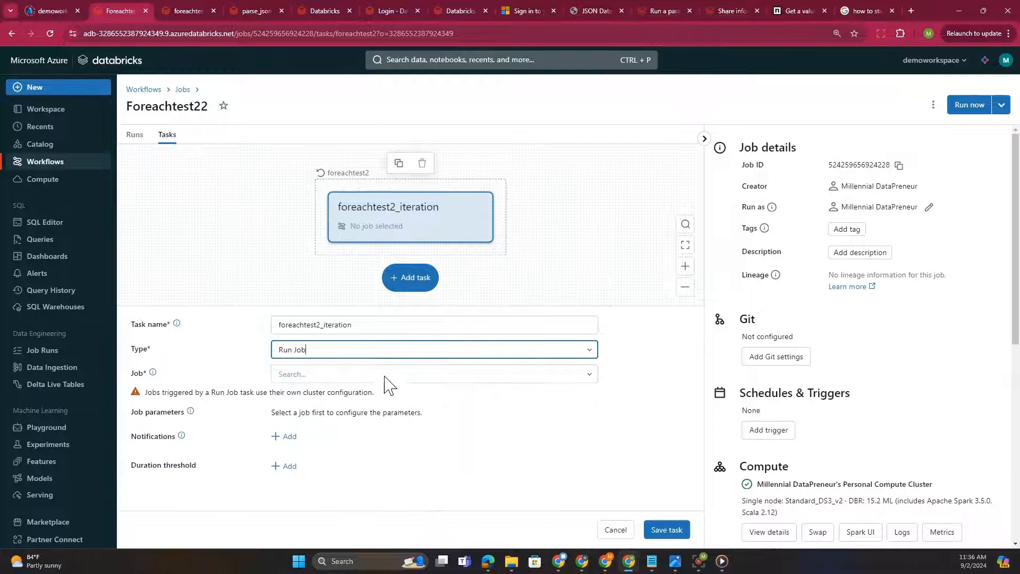
{"action": "left_click", "coordinate": [336, 375]}
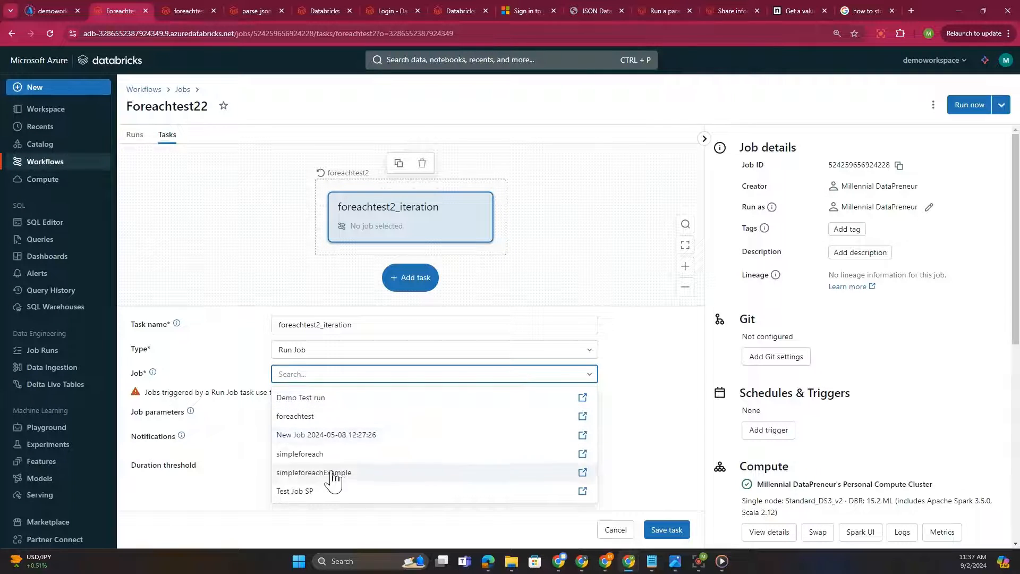
{"action": "left_click", "coordinate": [321, 353]}
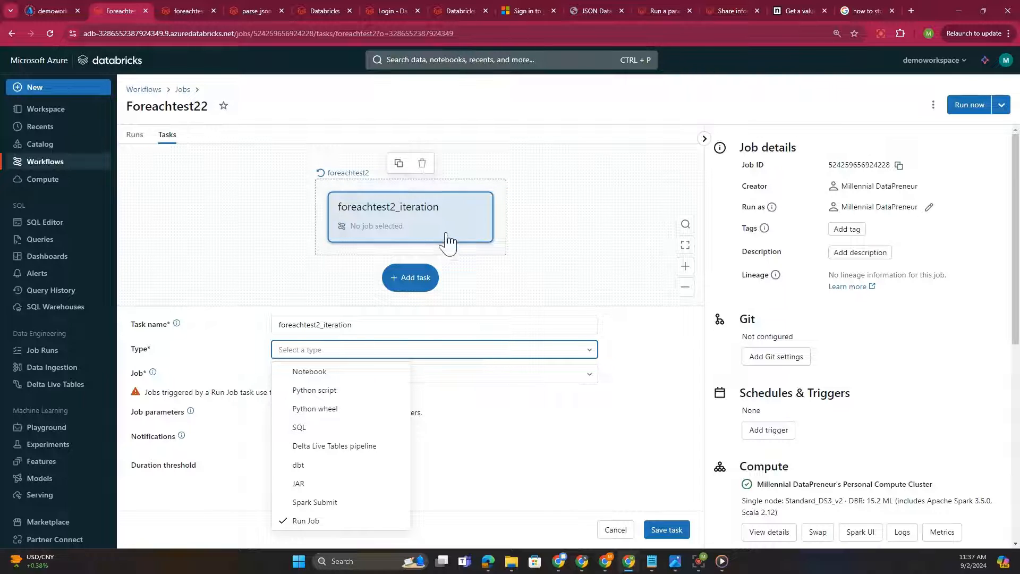
{"action": "left_click", "coordinate": [531, 241]}
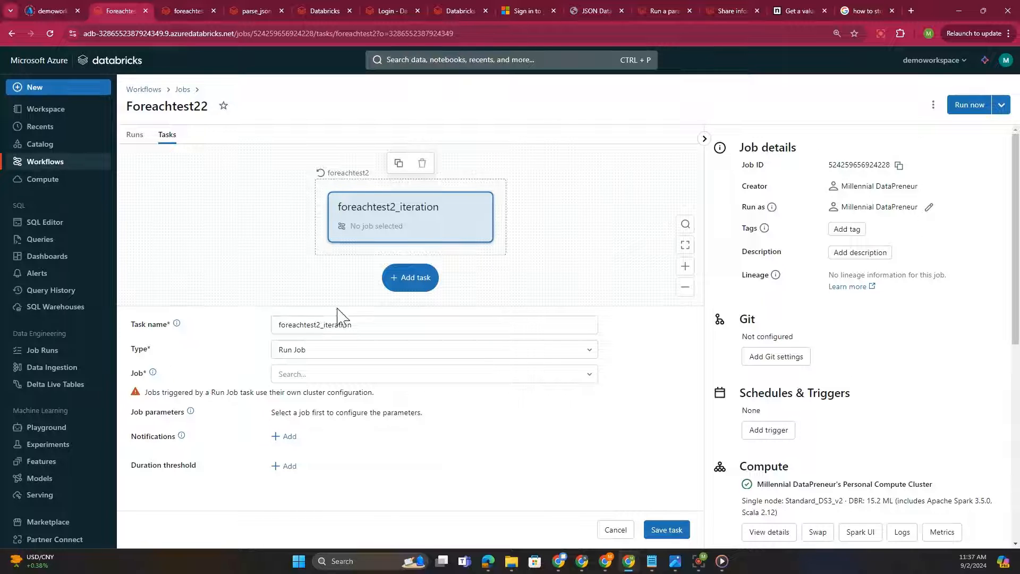
{"action": "left_click", "coordinate": [138, 91]}
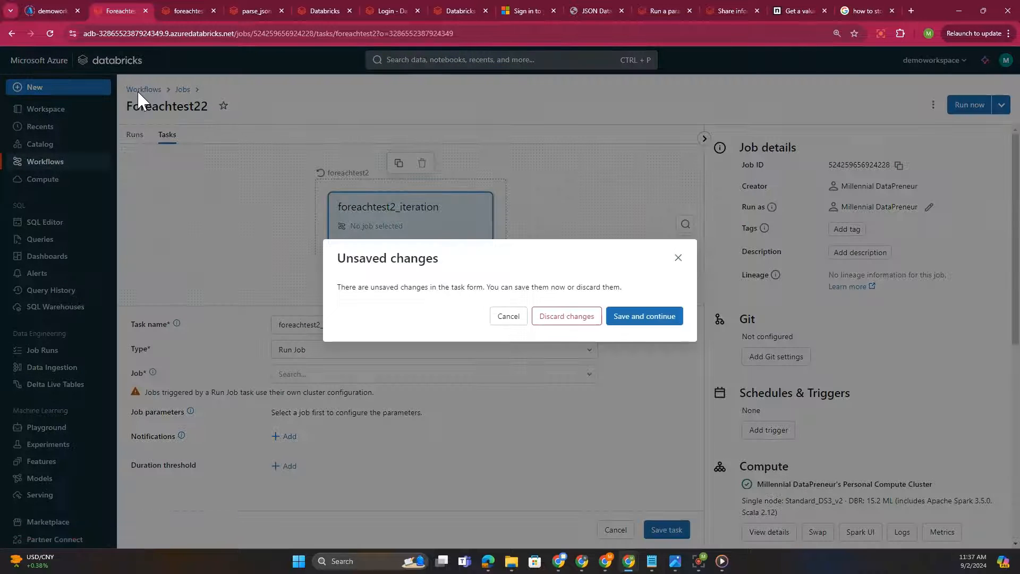
{"action": "left_click", "coordinate": [585, 319]}
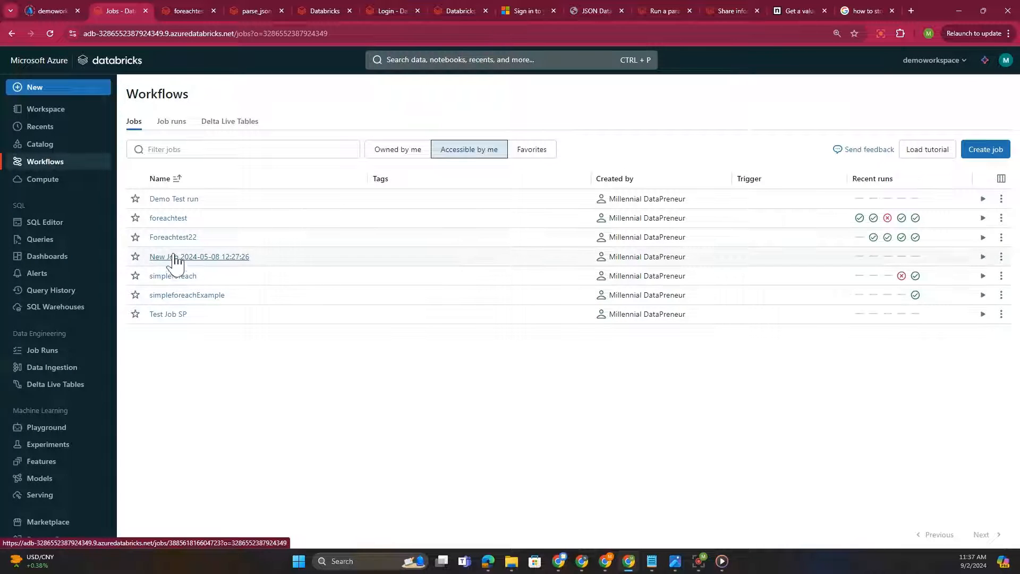
Reopen the Foreachtest22 job's tasks and examine the tablelist array in the foreachtest2 task's Inputs.
{"action": "left_click", "coordinate": [180, 238]}
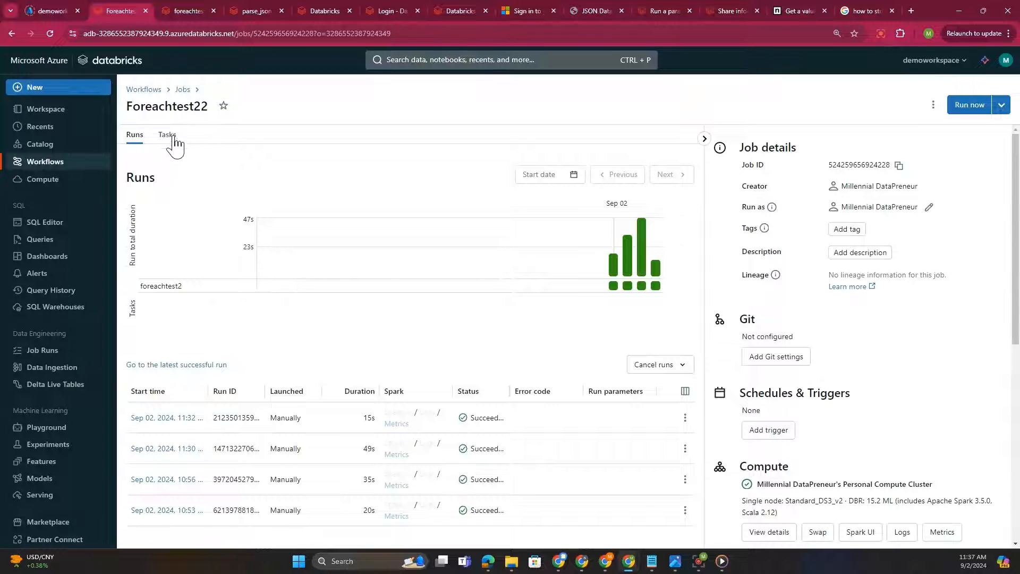
{"action": "left_click", "coordinate": [167, 137]}
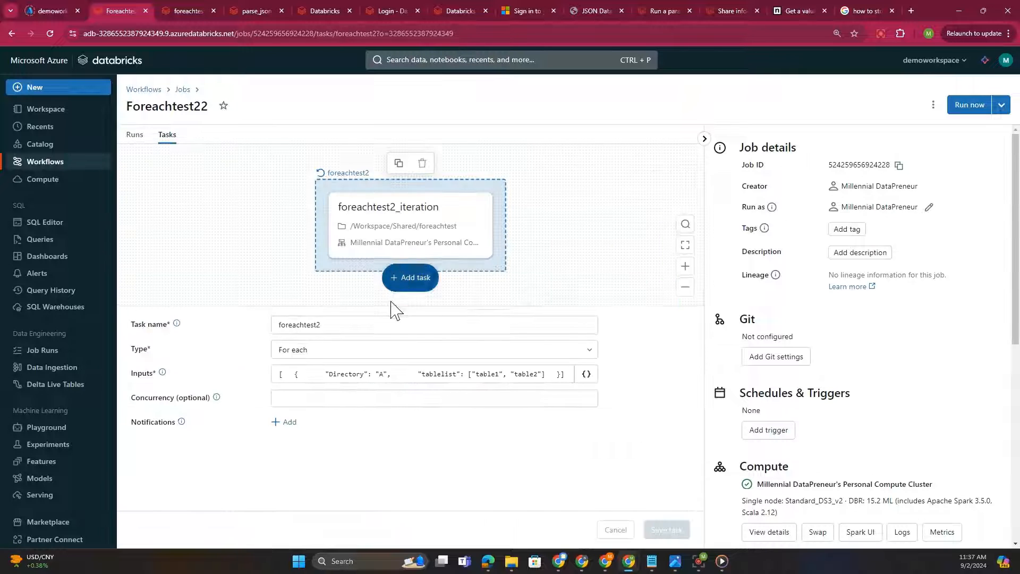
{"action": "left_click", "coordinate": [333, 374]}
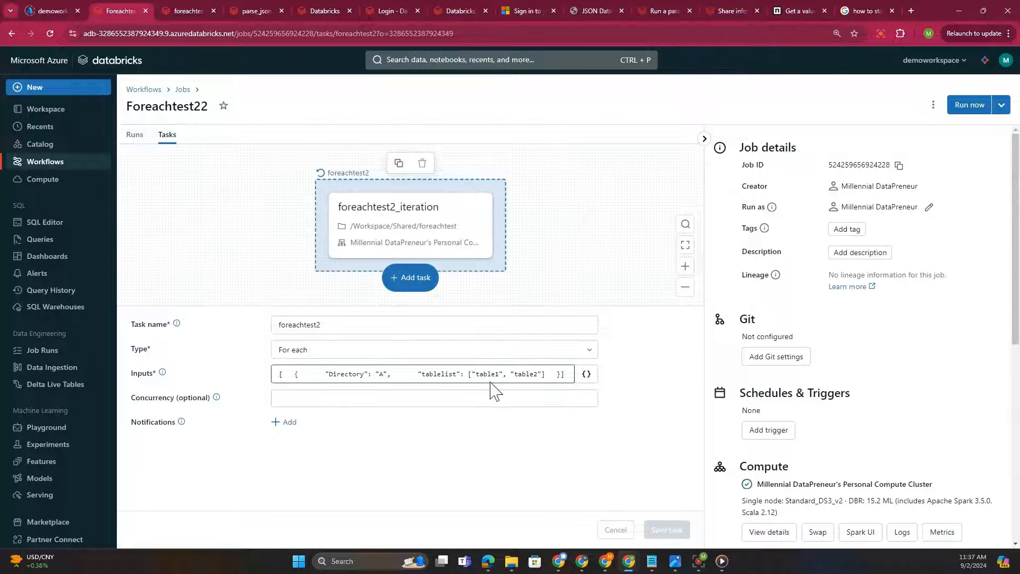
{"action": "left_click_drag", "start_coordinate": [469, 374], "coordinate": [564, 376]}
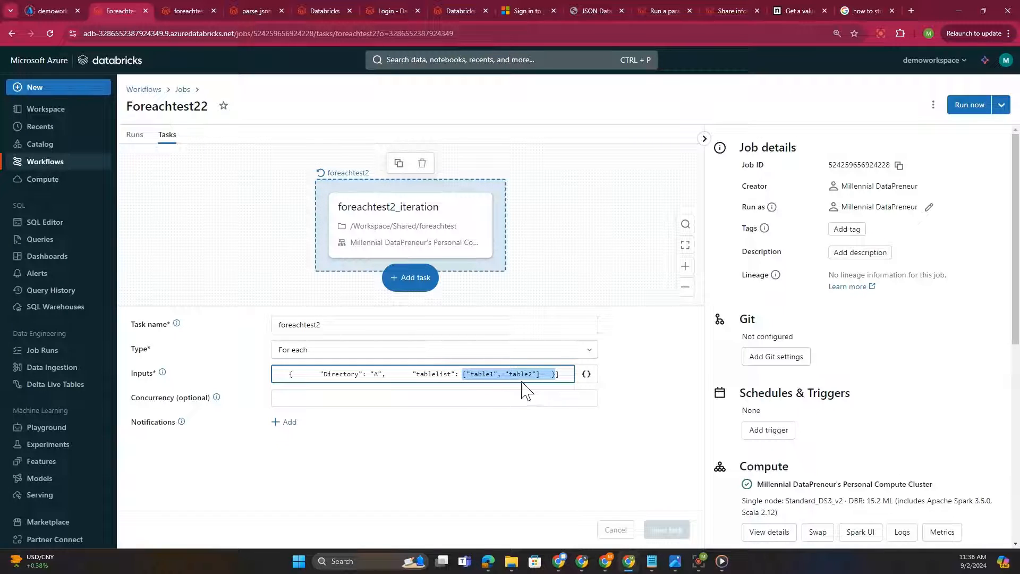
{"action": "double_click", "coordinate": [486, 374]}
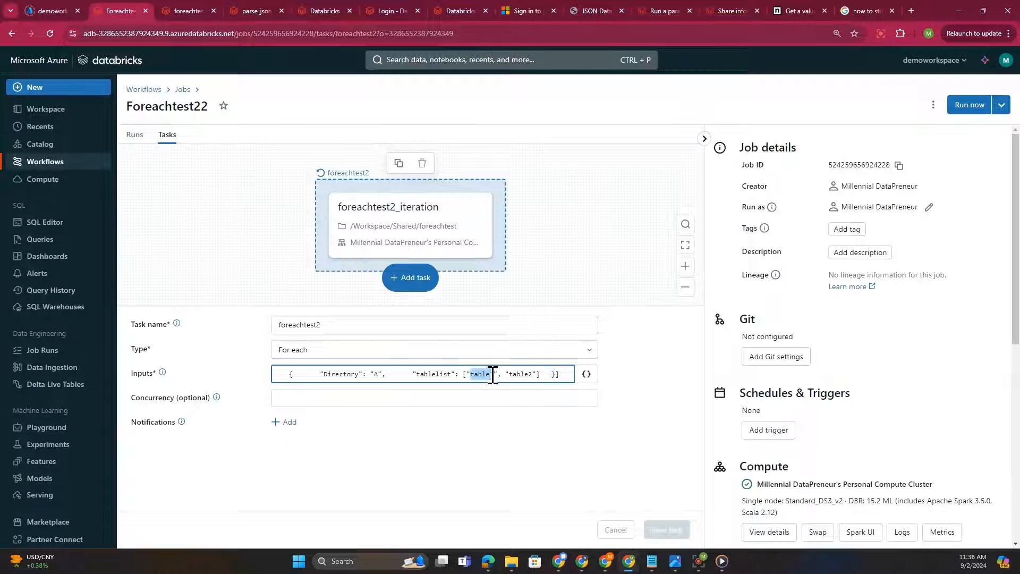
{"action": "scroll", "coordinate": [744, 454], "scroll_direction": "down", "scroll_amount": 7}
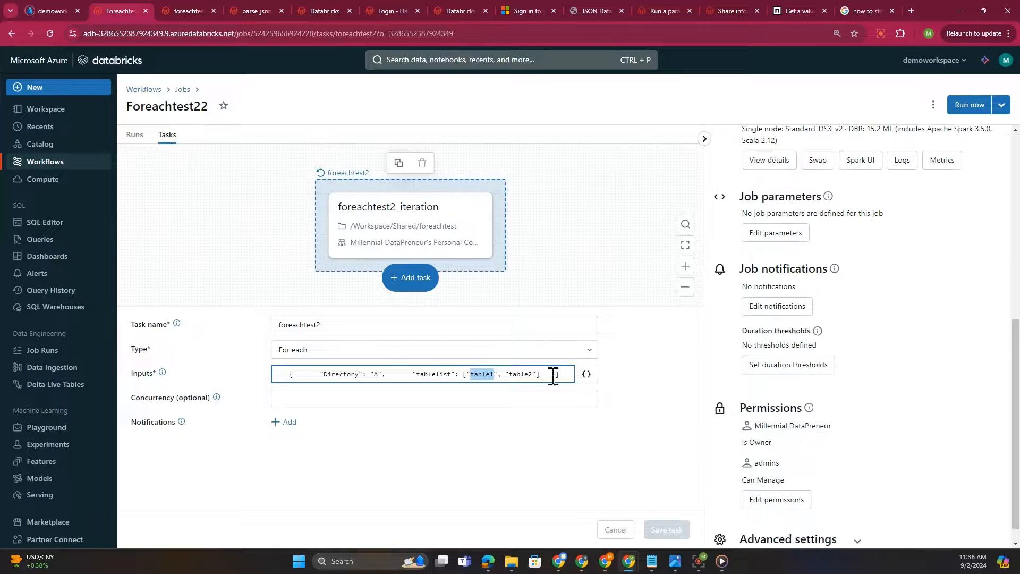
Open the job's Sep 02, 2024, 11:32 AM run and examine the For each loop's Inputs value.
{"action": "left_click", "coordinate": [135, 139]}
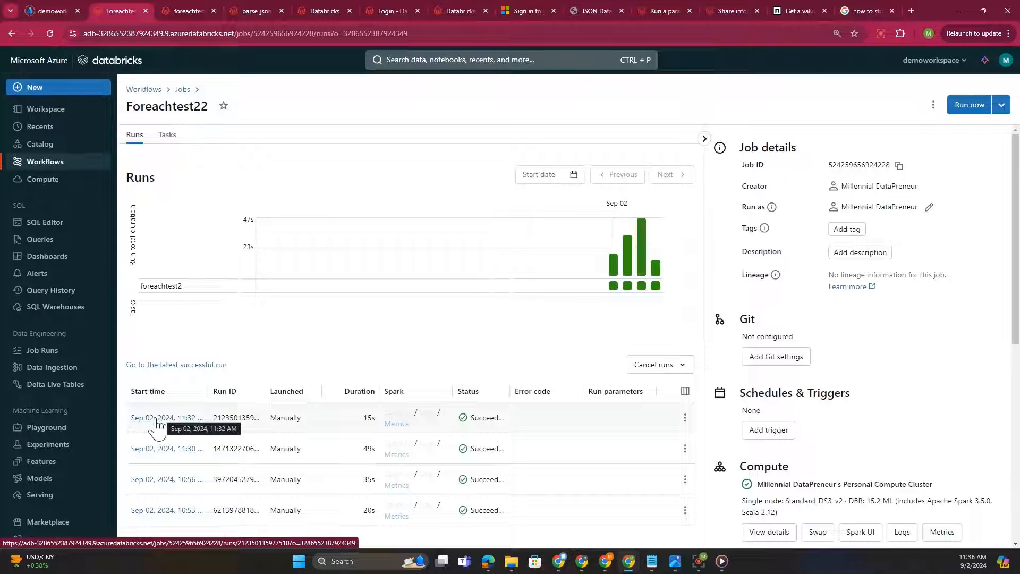
{"action": "left_click", "coordinate": [165, 419]}
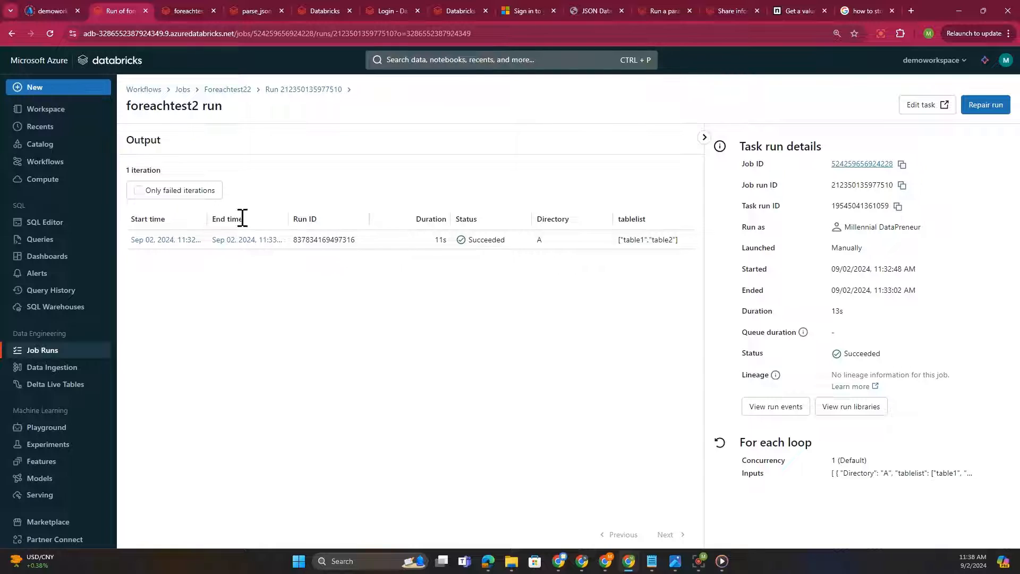
{"action": "mouse_move", "coordinate": [835, 473]}
{"action": "left_click_drag", "start_coordinate": [835, 476], "coordinate": [946, 477]}
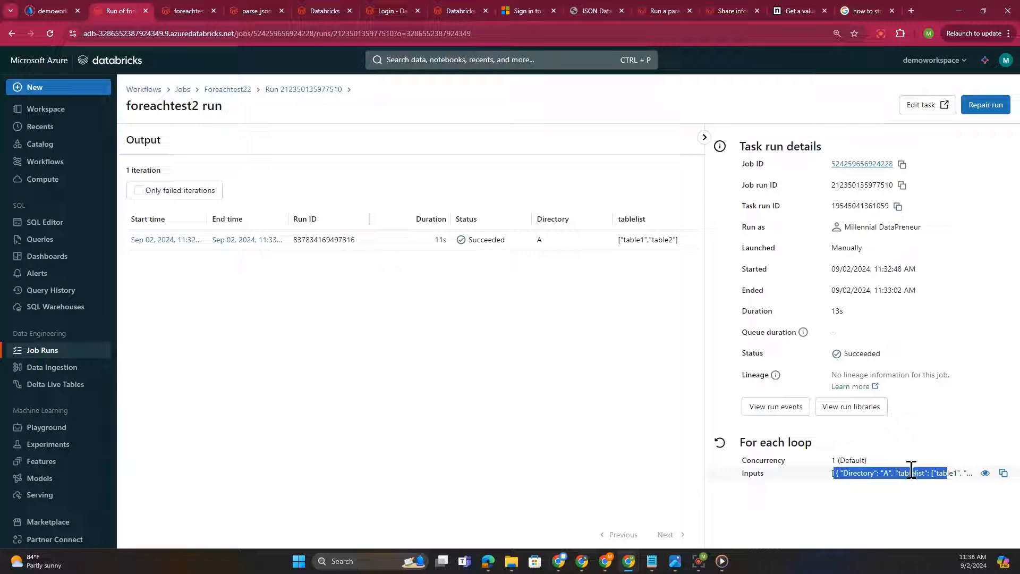
Open the run's single iteration and examine the table array printed after "hello world" in the notebook output.
{"action": "left_click", "coordinate": [167, 240]}
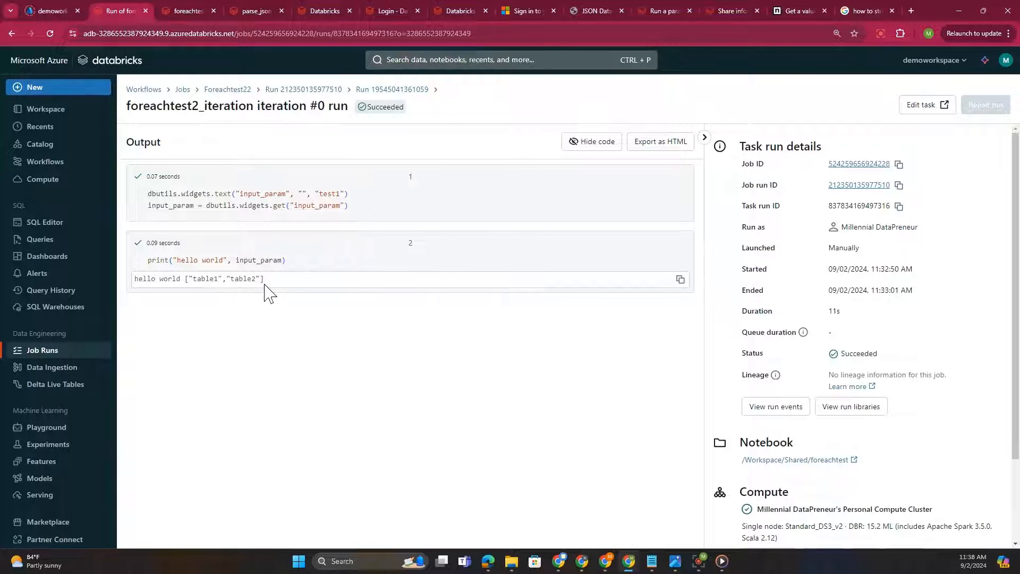
{"action": "left_click_drag", "start_coordinate": [268, 280], "coordinate": [193, 279]}
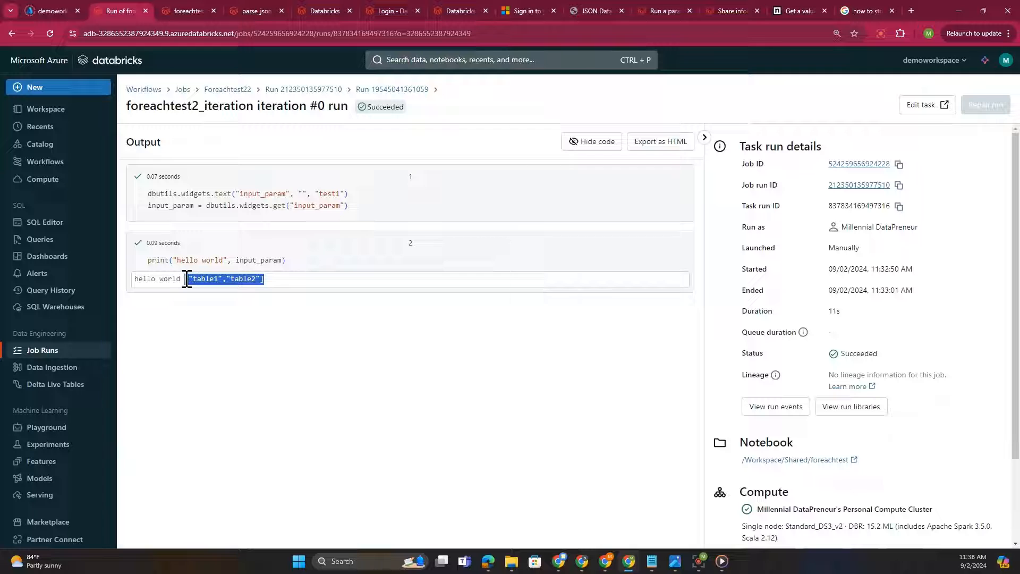
{"action": "left_click", "coordinate": [190, 280]}
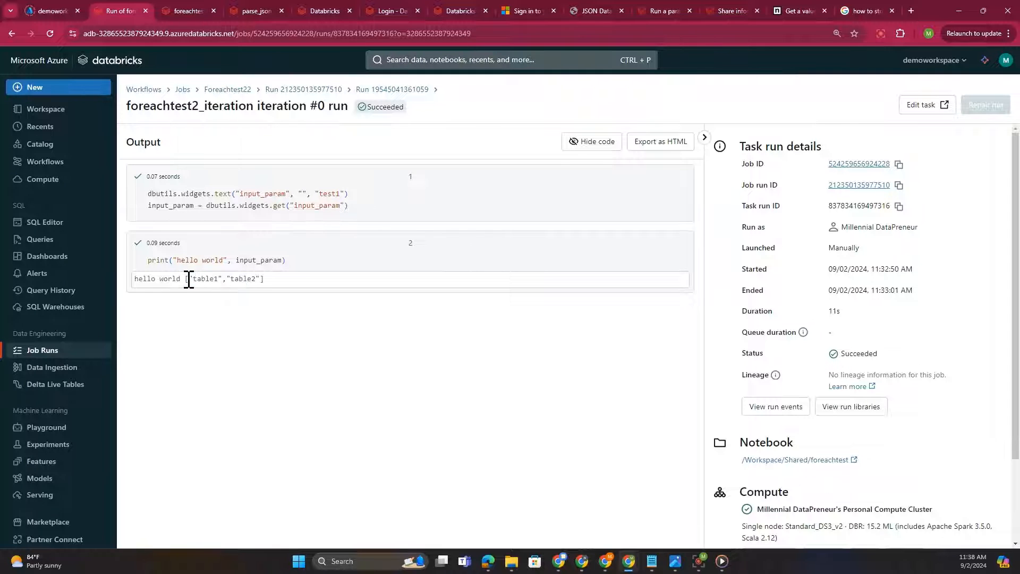
{"action": "left_click_drag", "start_coordinate": [188, 280], "coordinate": [264, 282]}
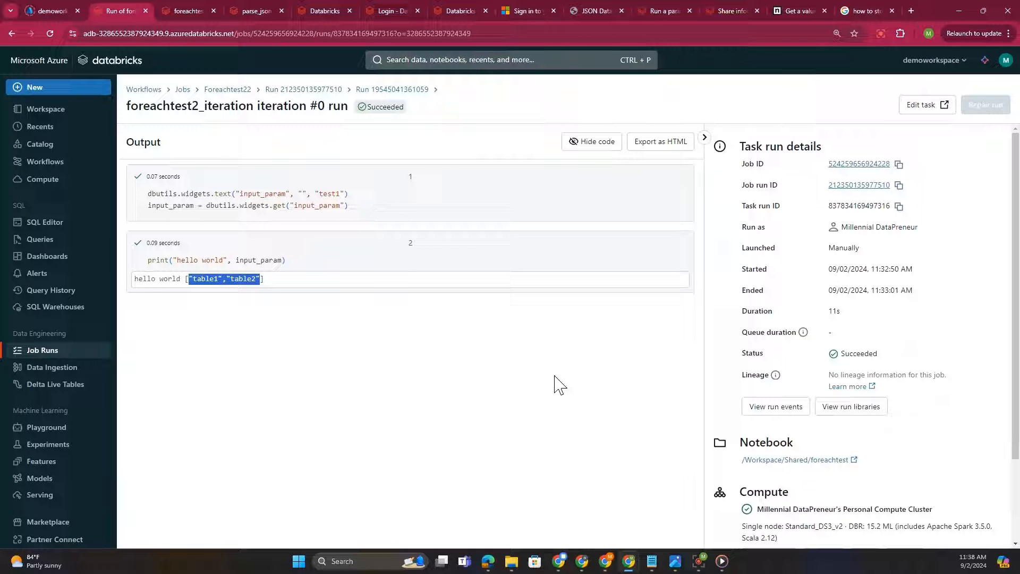
Go back through the foreachtest2 run to the Foreachtest22 job's run list.
{"action": "left_click", "coordinate": [319, 89]}
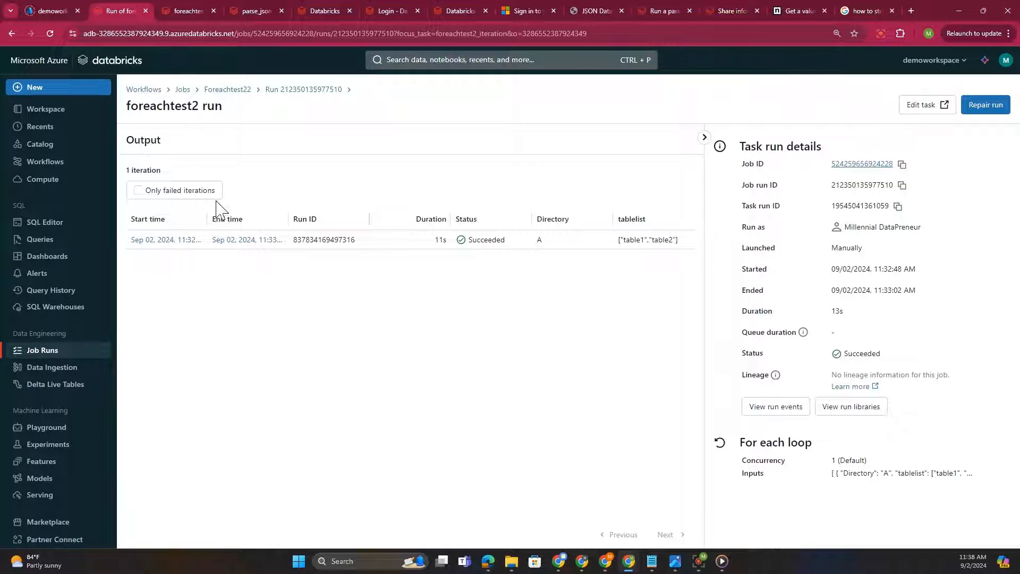
{"action": "left_click", "coordinate": [235, 90]}
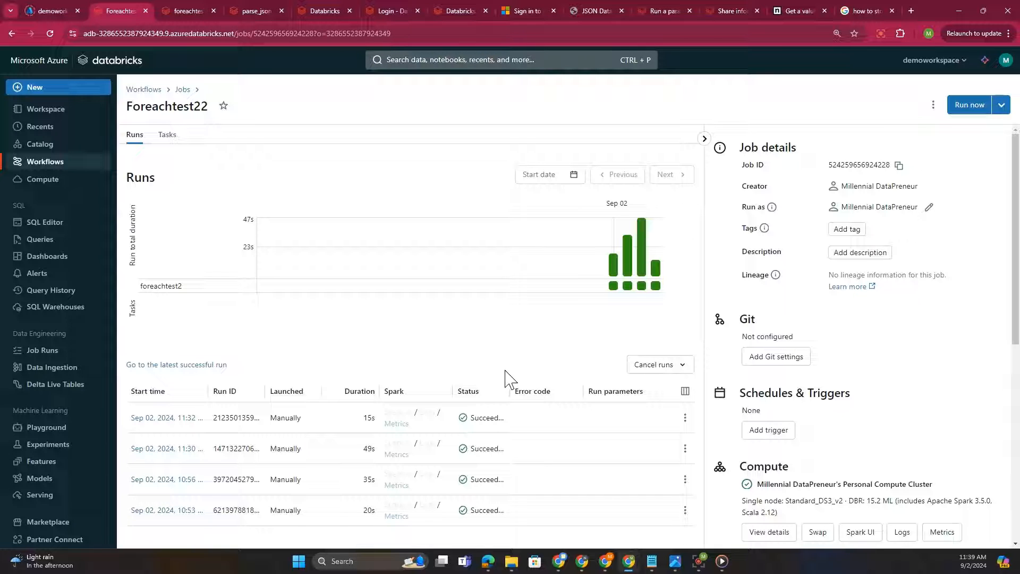
{"action": "left_click", "coordinate": [720, 564]}
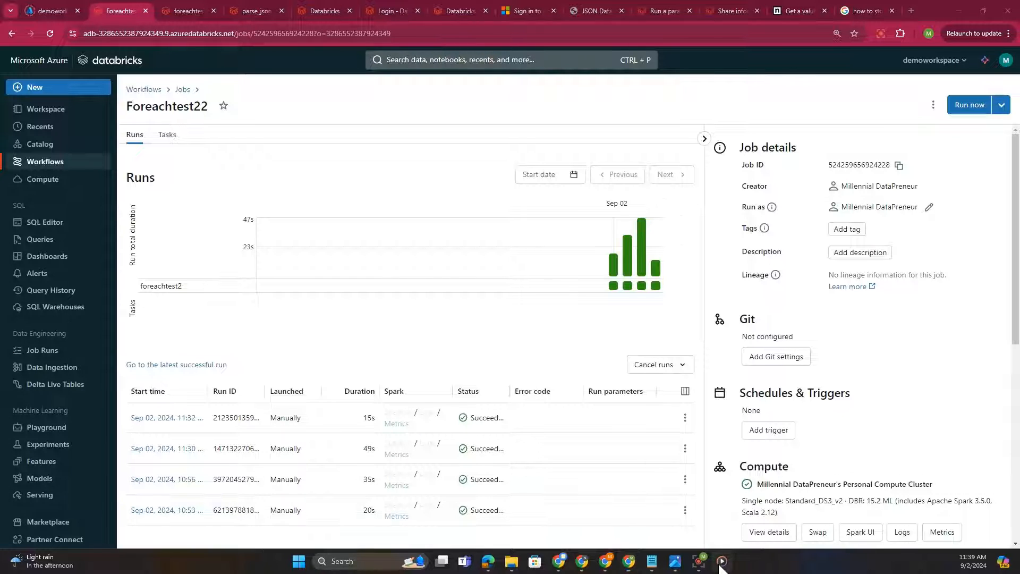